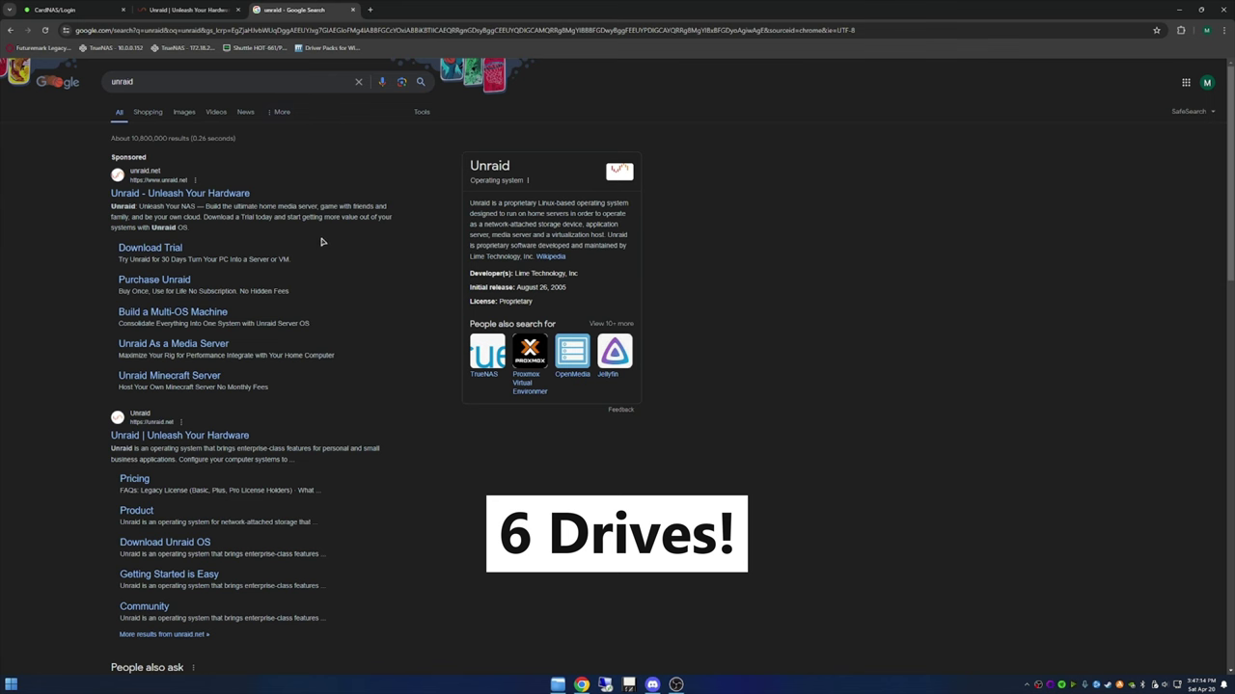
Close the search results, launch the Unraid USB Flash Creator from the desktop and replace its default server name.
left_click(352, 9)
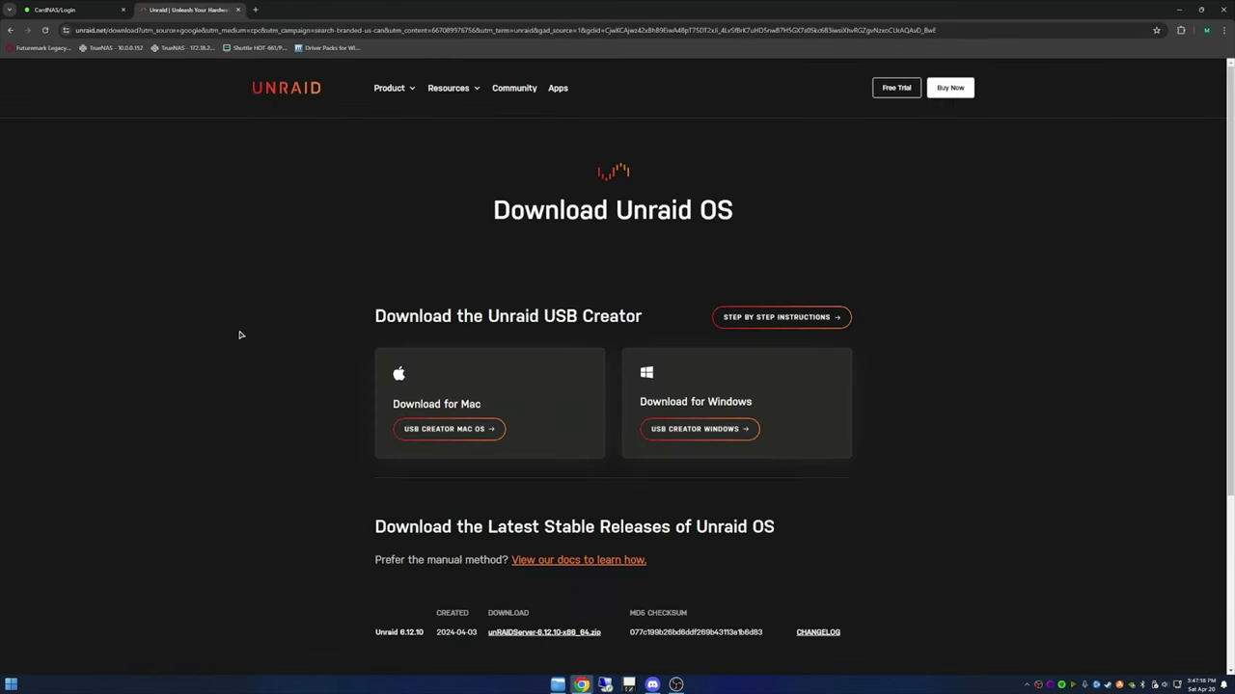
left_click(1178, 10)
double_click(330, 60)
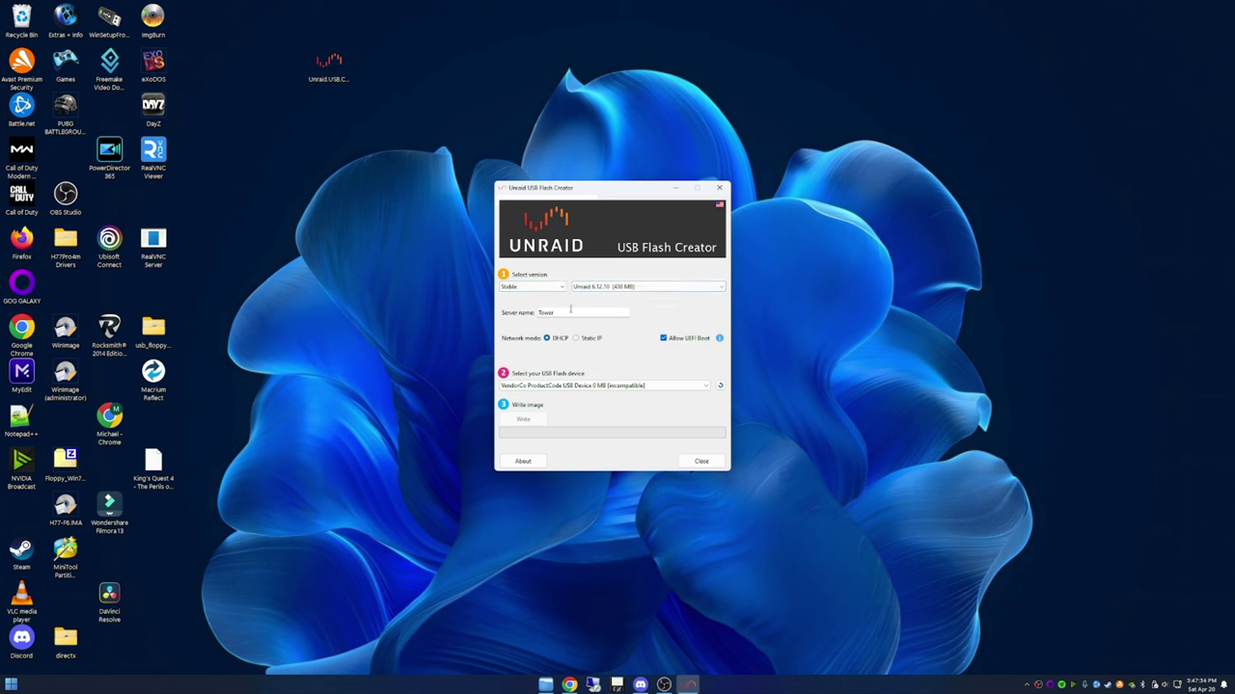
left_click_drag(565, 312, 485, 314)
type("N")
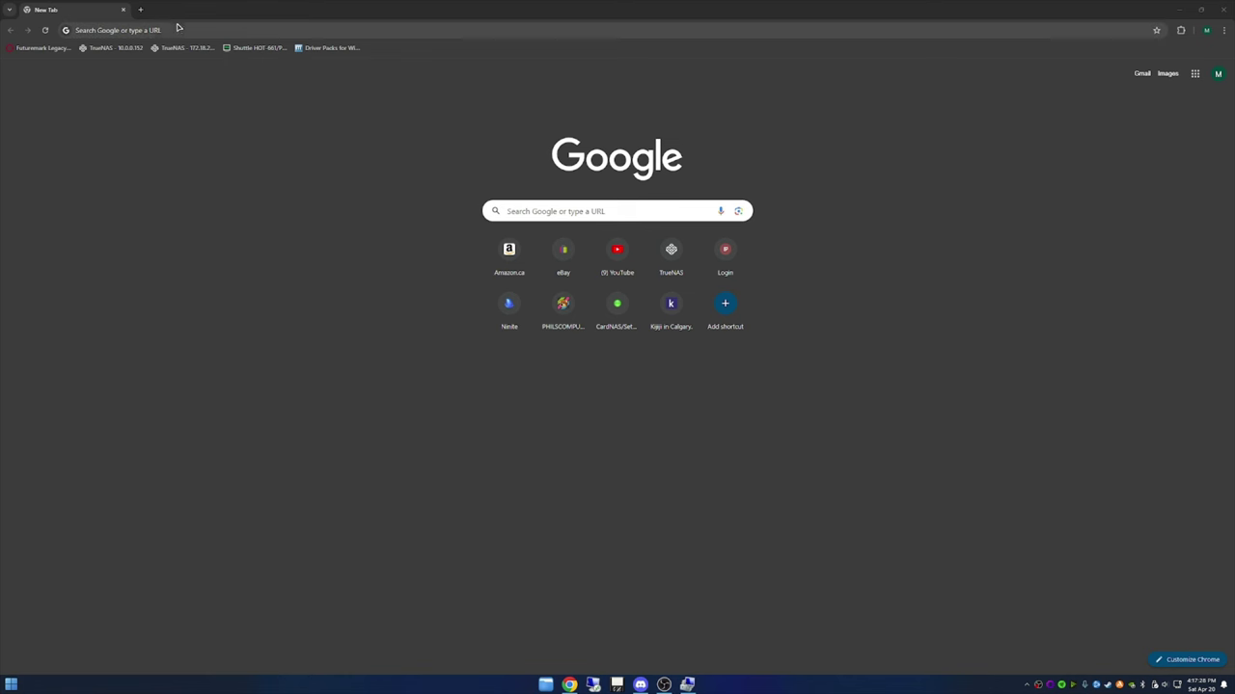
Open the Unraid server's web interface at 10.0.0.158 in Chrome.
left_click(179, 30)
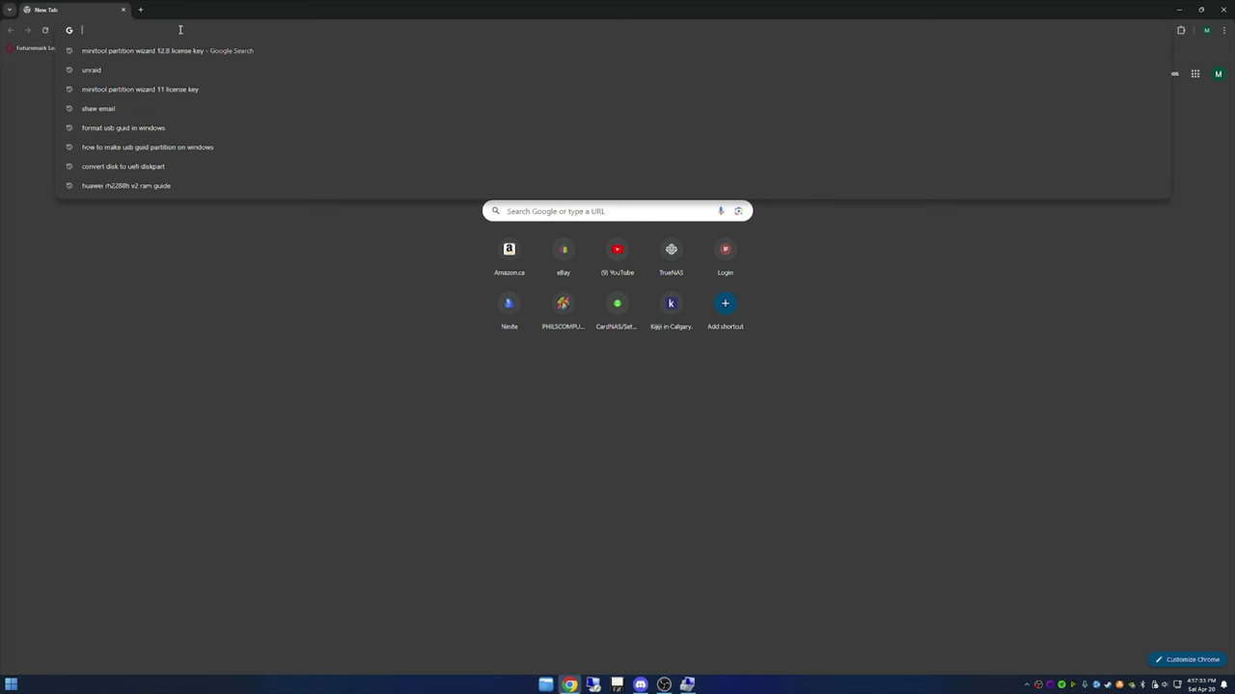
type("10.0")
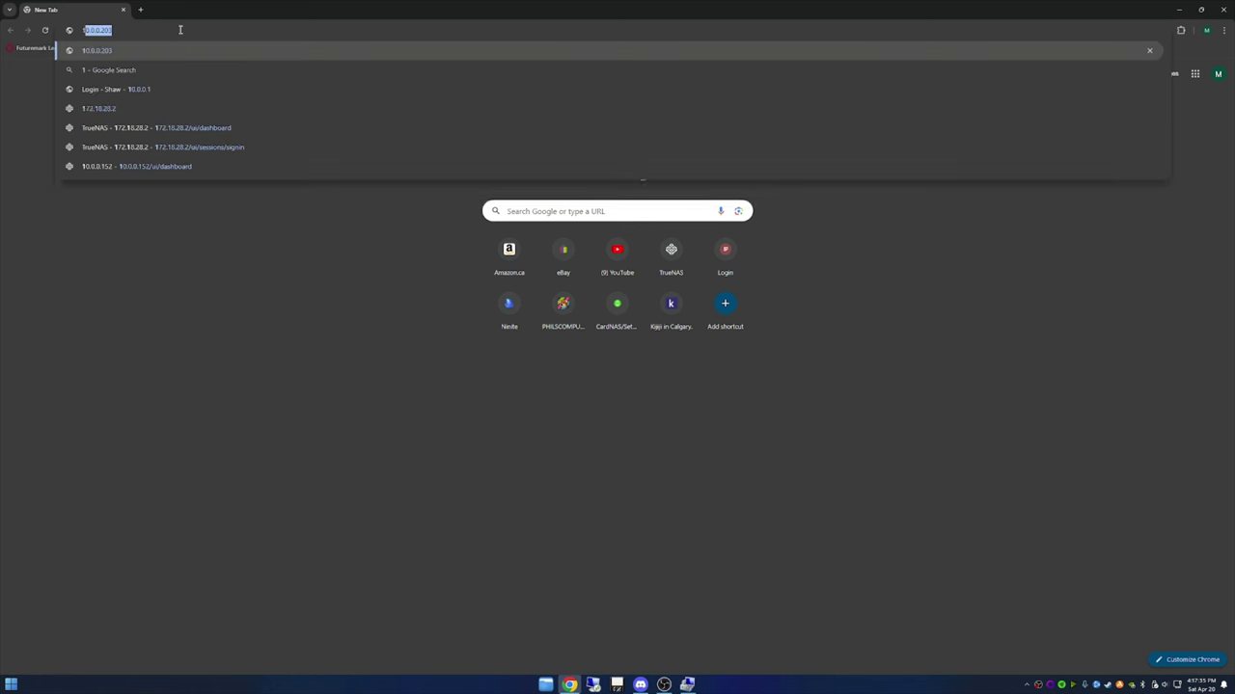
type(".0.15")
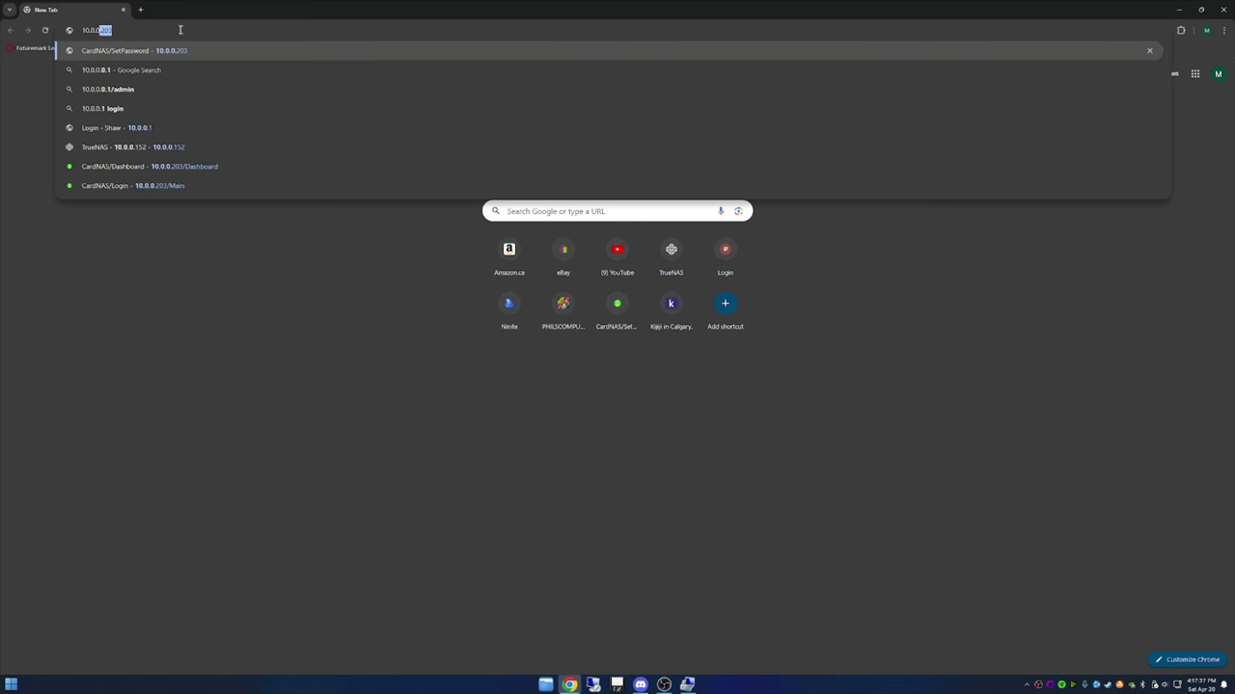
type("8")
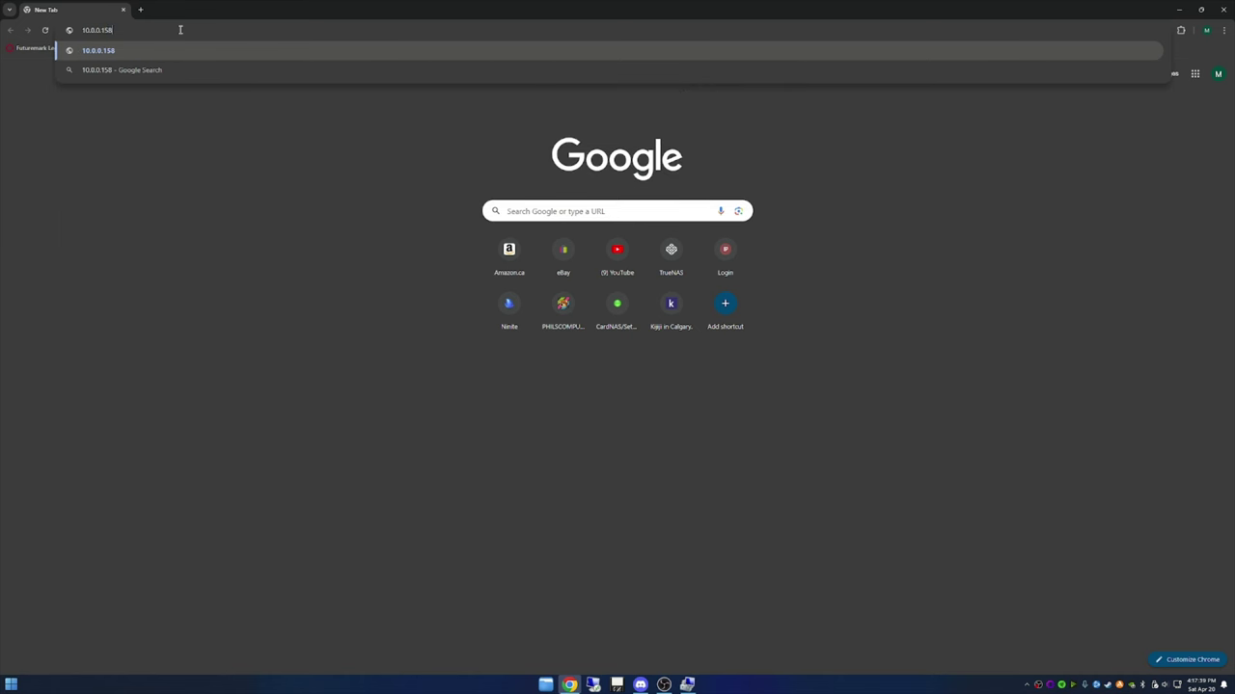
key("Return")
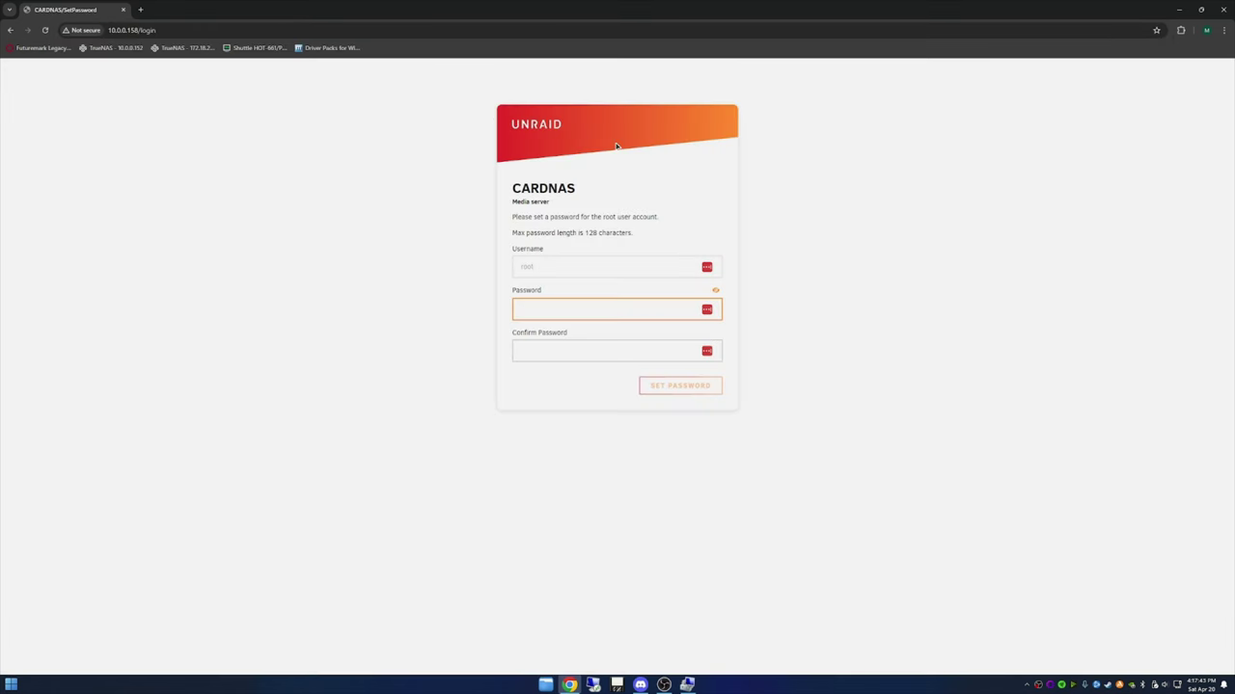
Enter and confirm a password for the root user account, and set it.
left_click(550, 310)
type("••••••••••")
key("Tab")
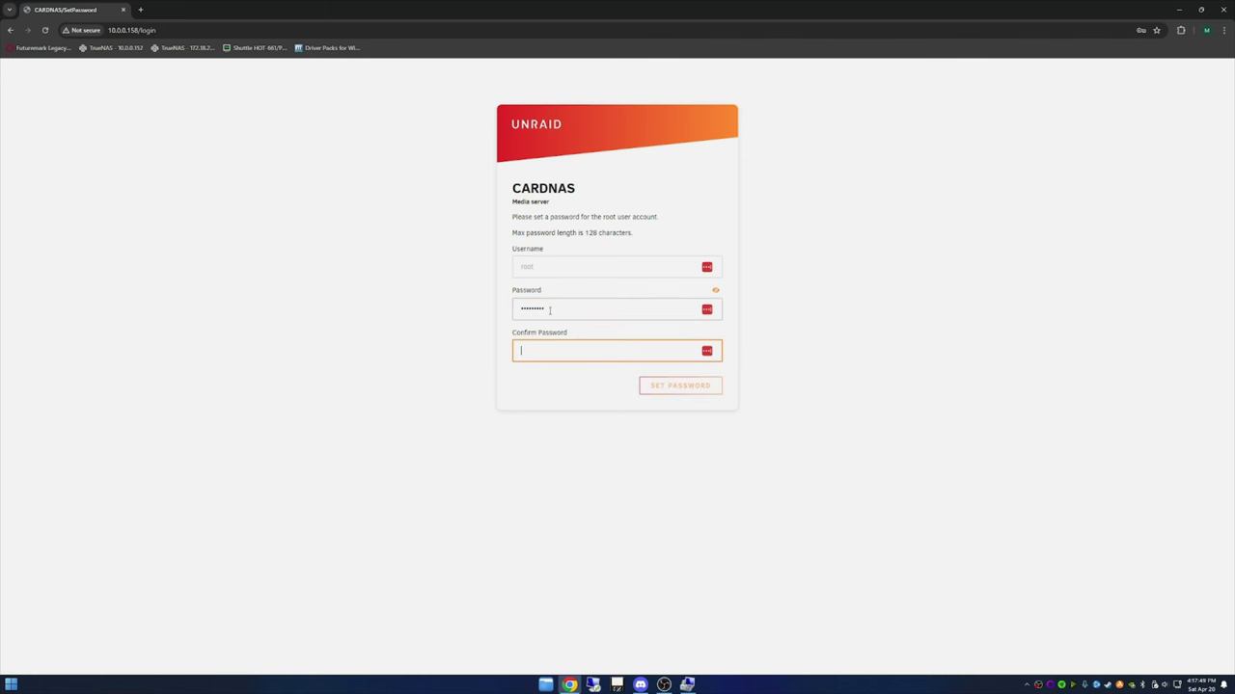
type("••••••••••")
key("Return")
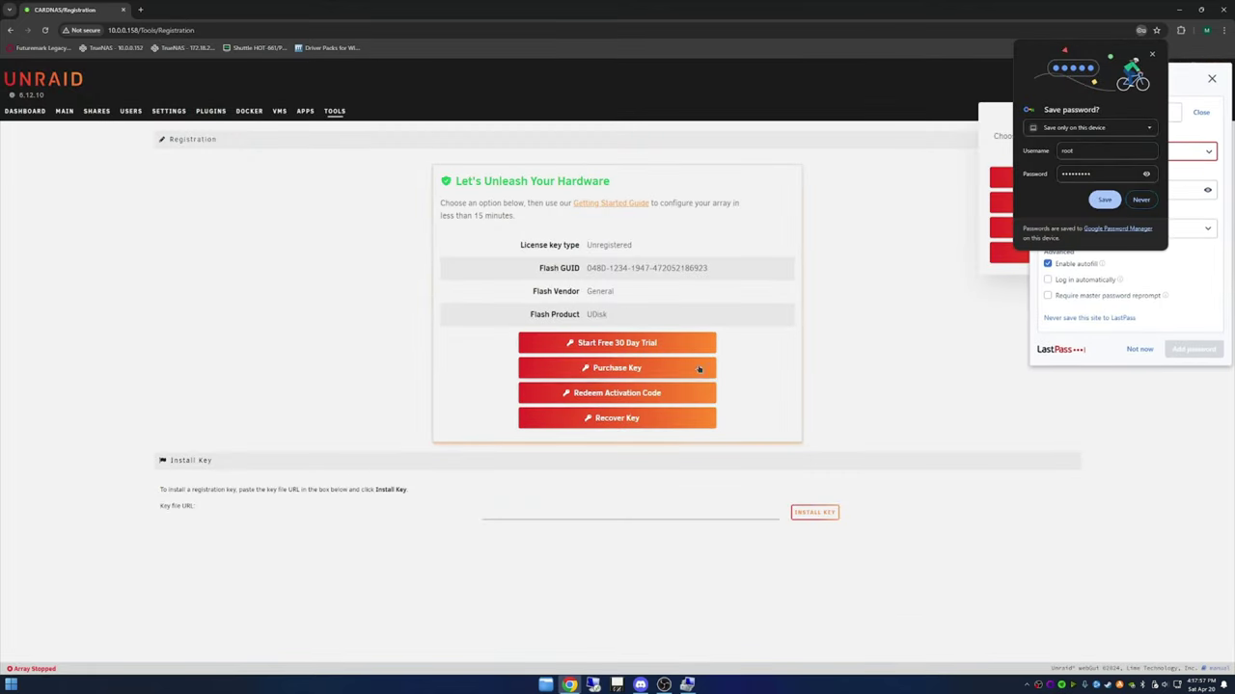
Start the free 30-day trial for the server and open its dashboard.
left_click(623, 349)
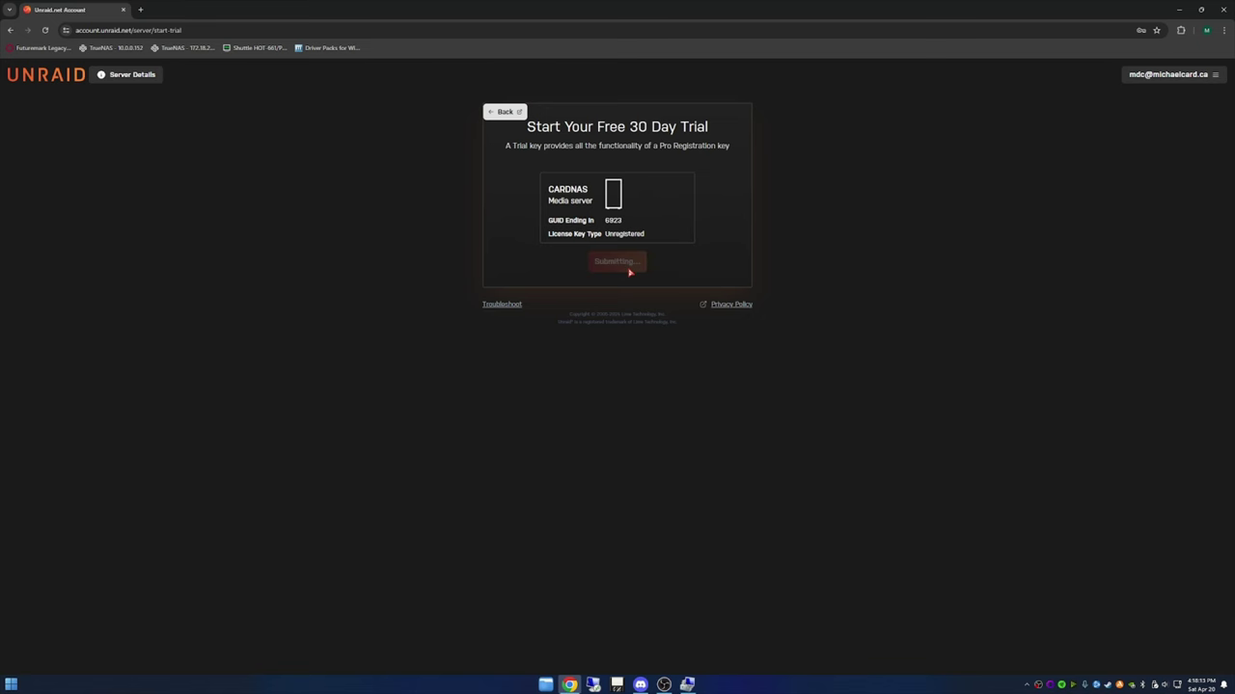
left_click(628, 272)
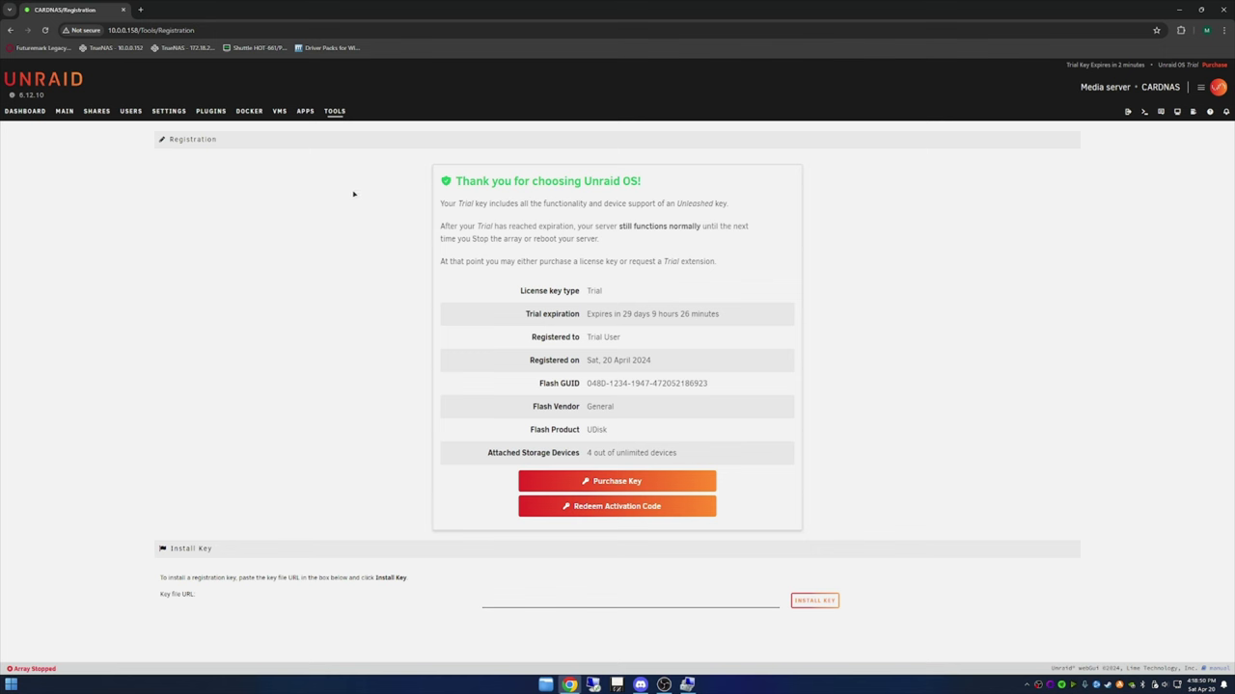
left_click(26, 111)
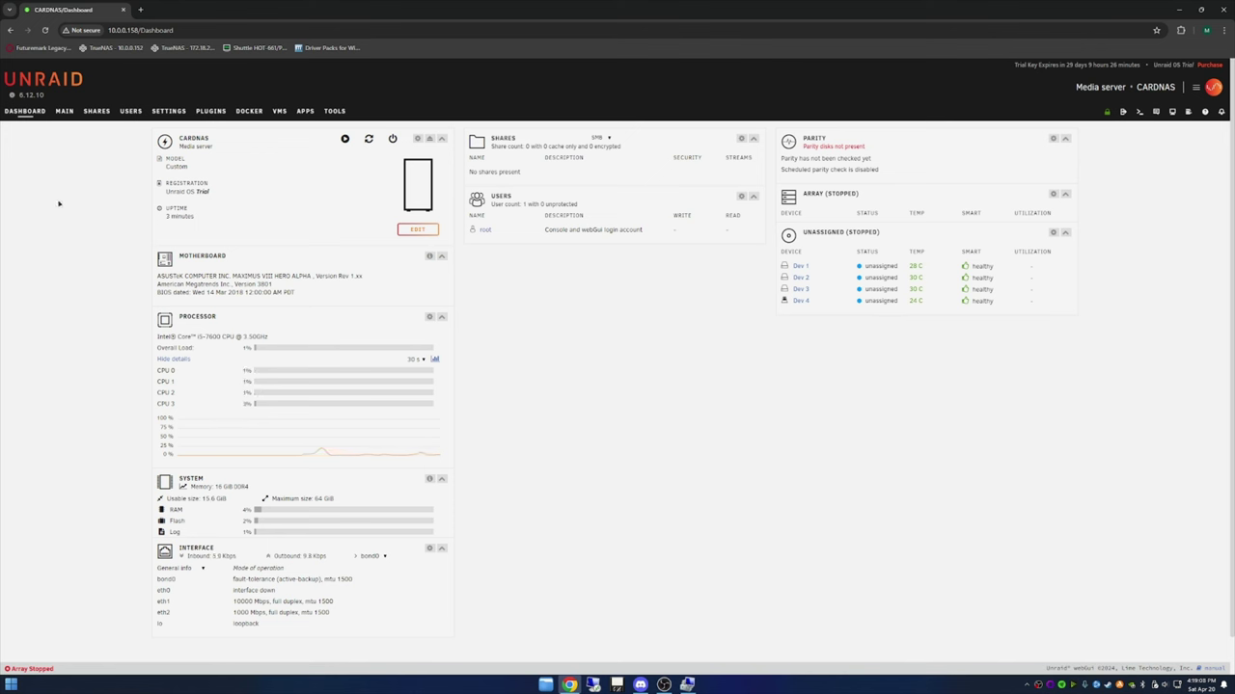
Assign the 8 TB WDC drive (sdc) as the array's first parity disk.
left_click(65, 112)
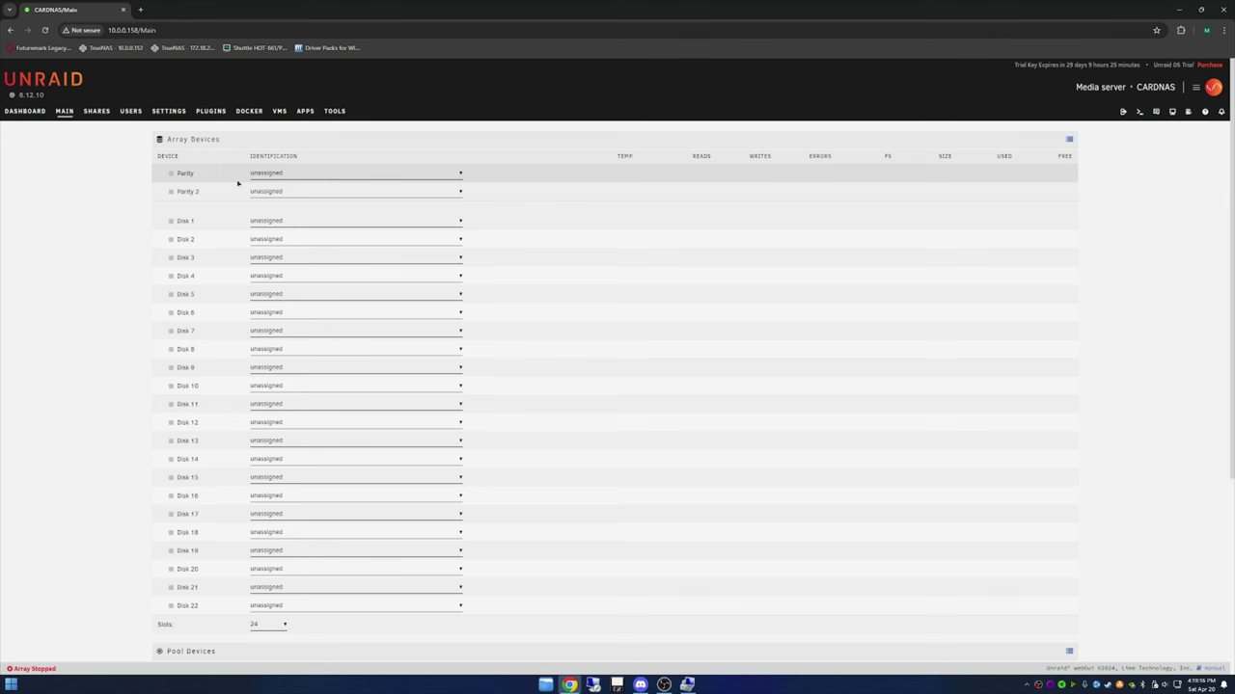
left_click(356, 174)
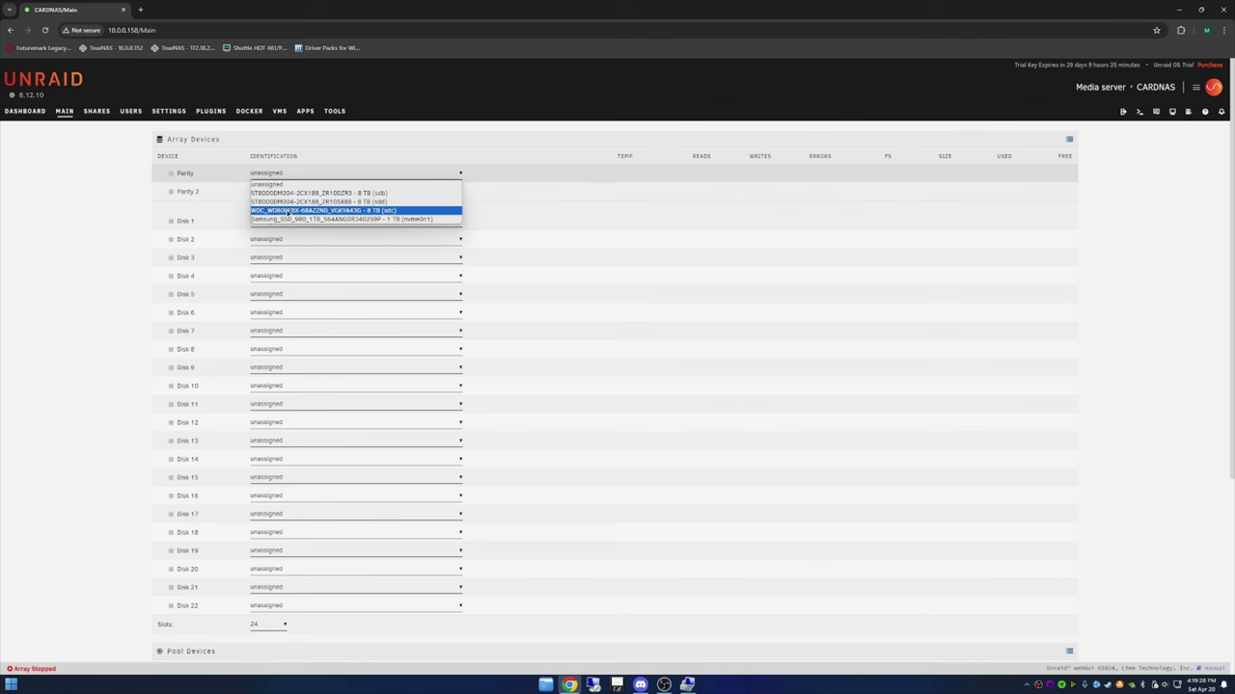
left_click(286, 210)
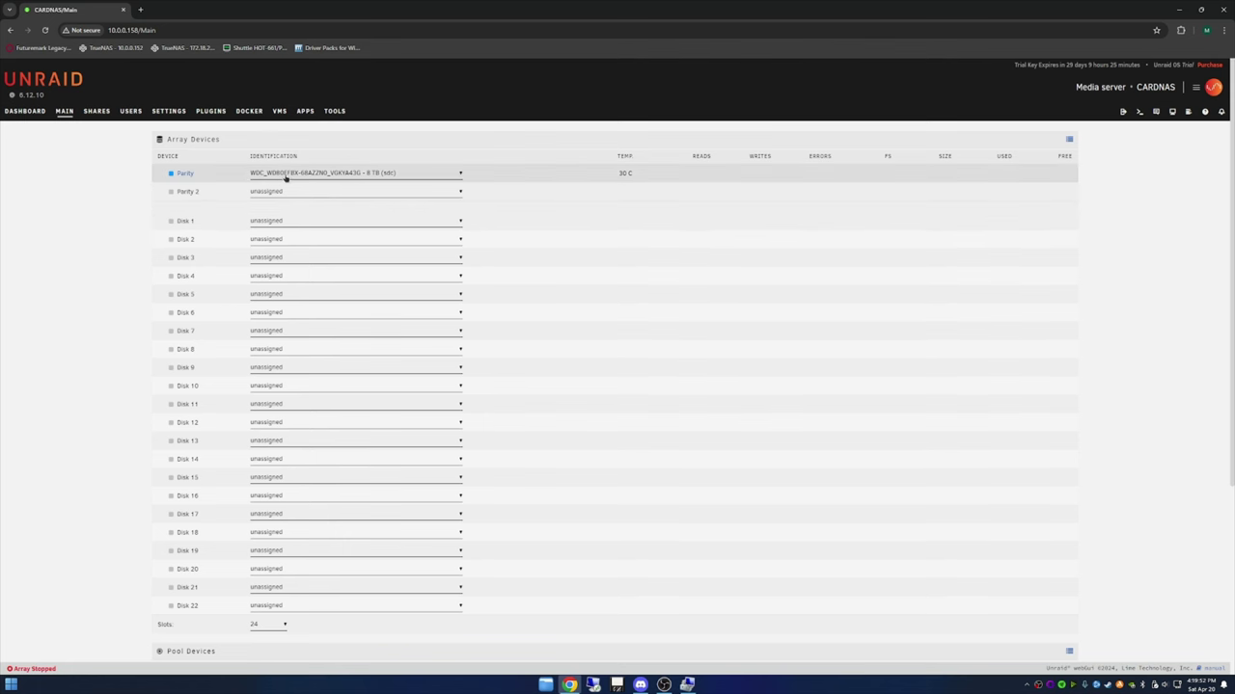
Assign the 8 TB ST8000DM004 drives sdb and sdd to Disk 1 and Disk 2 of the array.
left_click(259, 221)
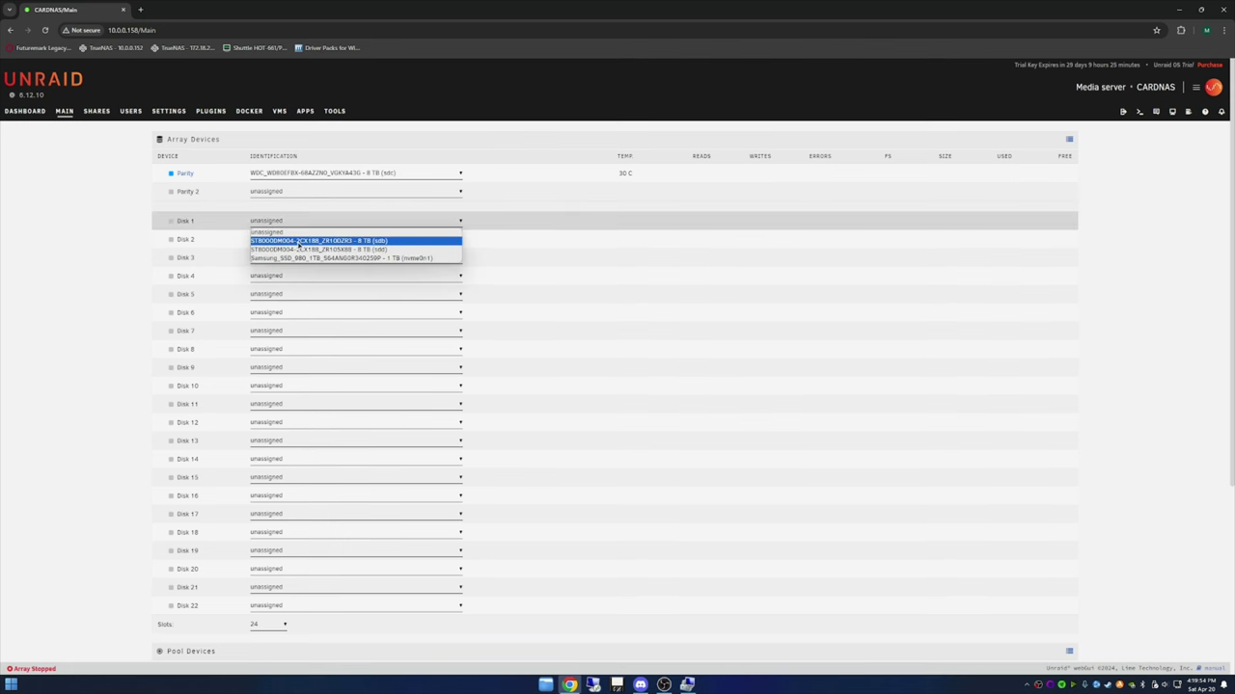
left_click(299, 241)
left_click(287, 240)
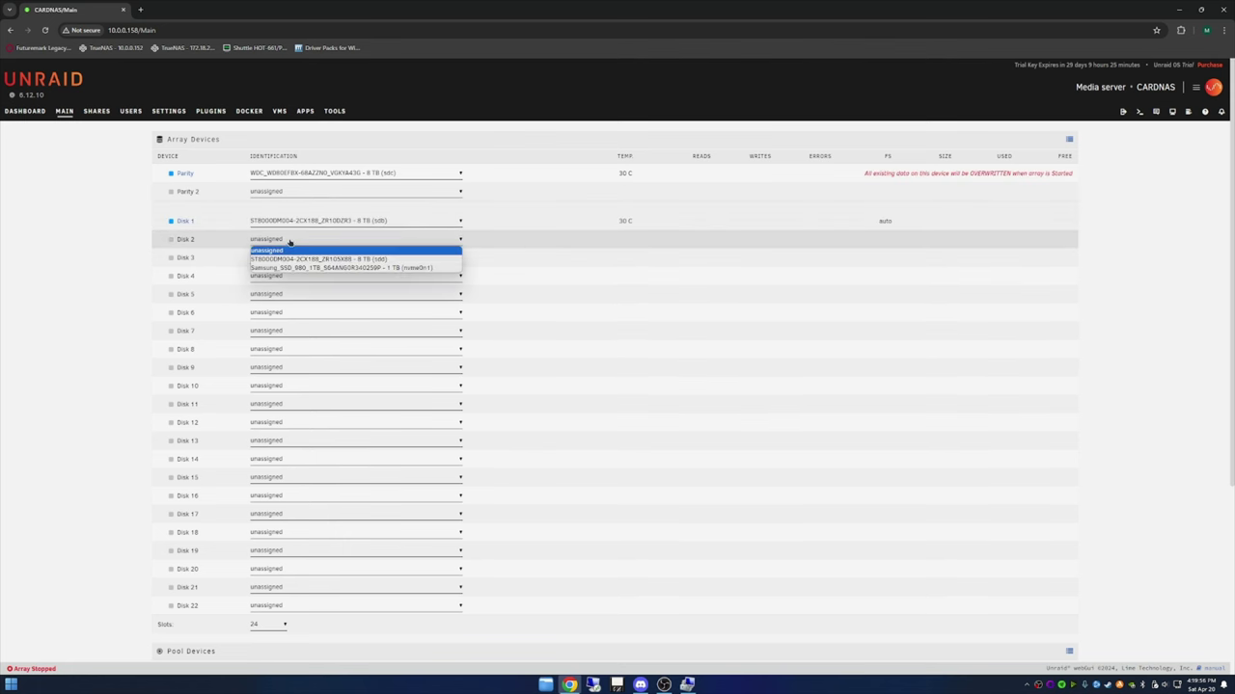
left_click(289, 259)
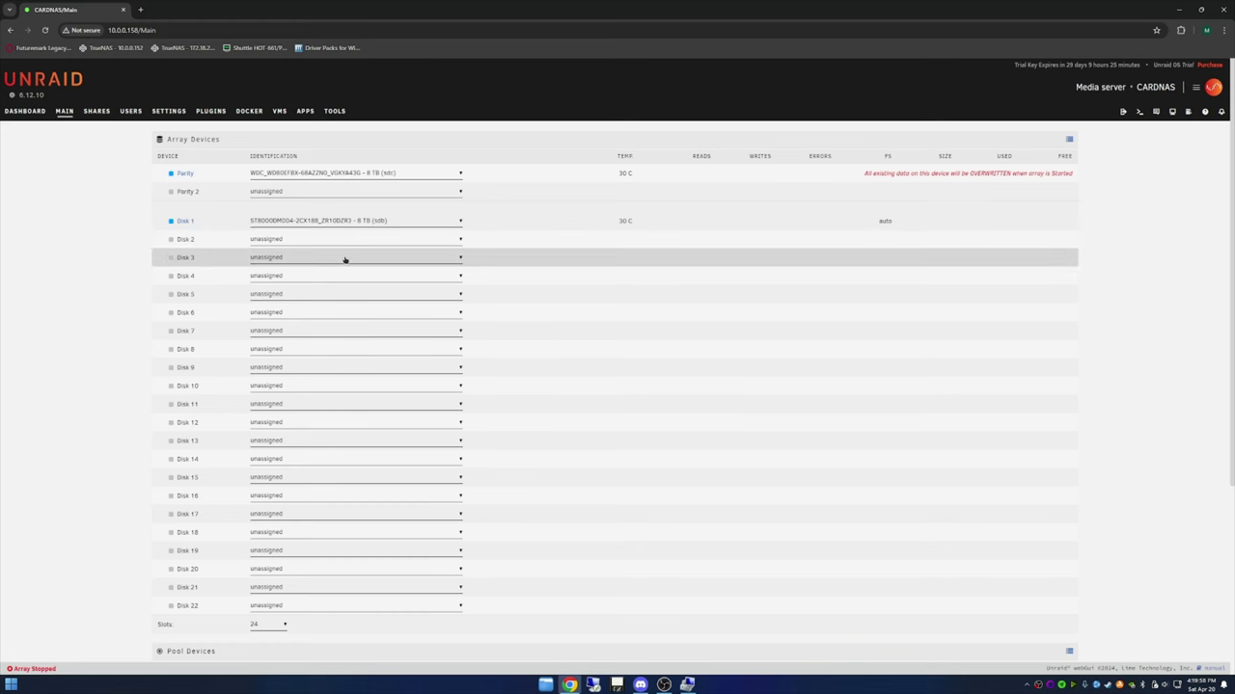
Add a storage pool named cache with 1 slot.
scroll(83, 295, "down", 3)
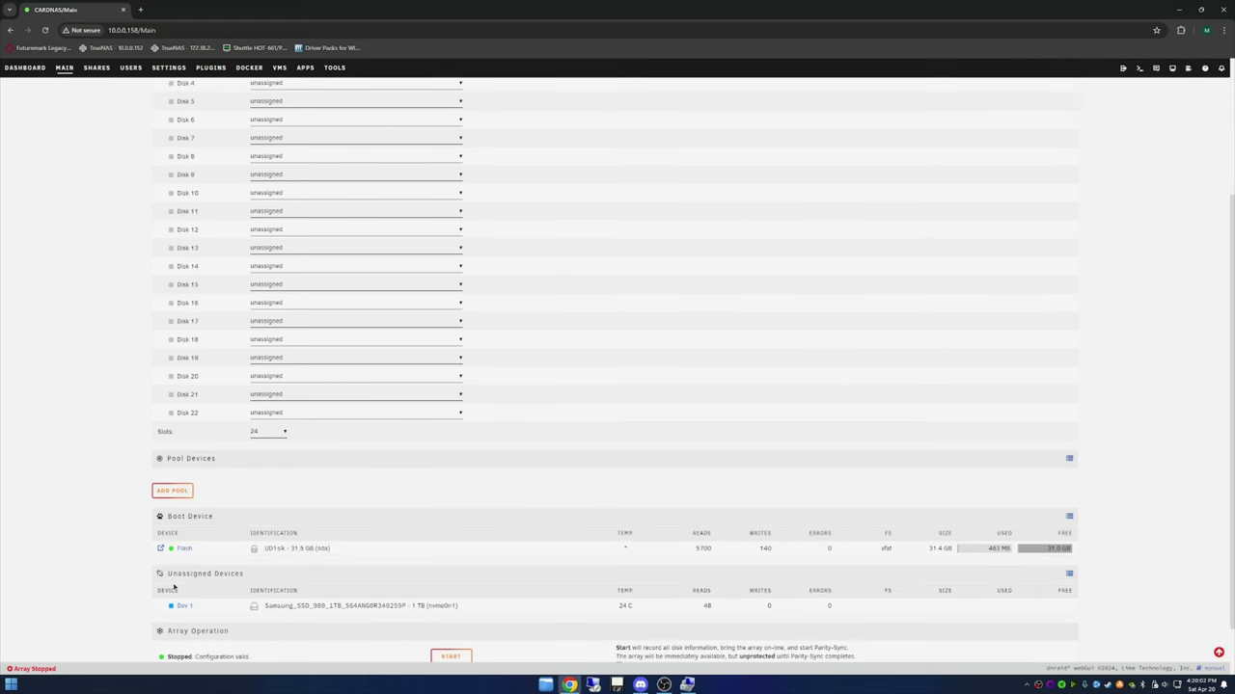
scroll(175, 586, "down", 1)
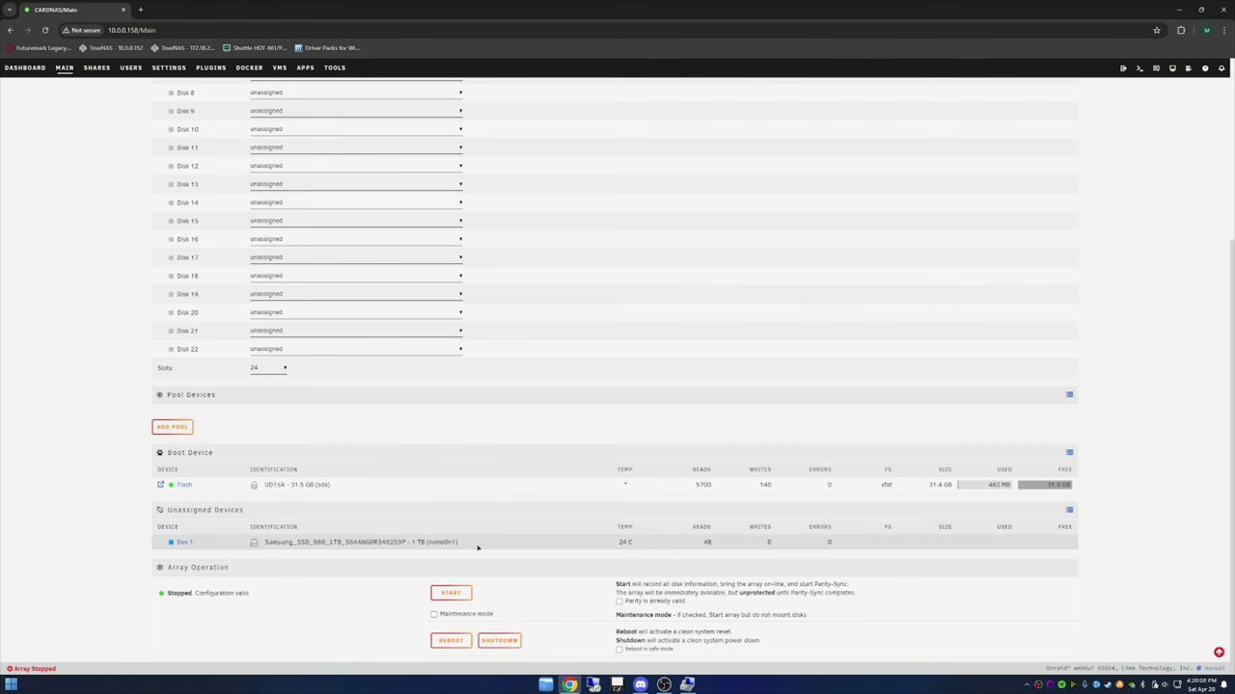
scroll(315, 412, "up", 3)
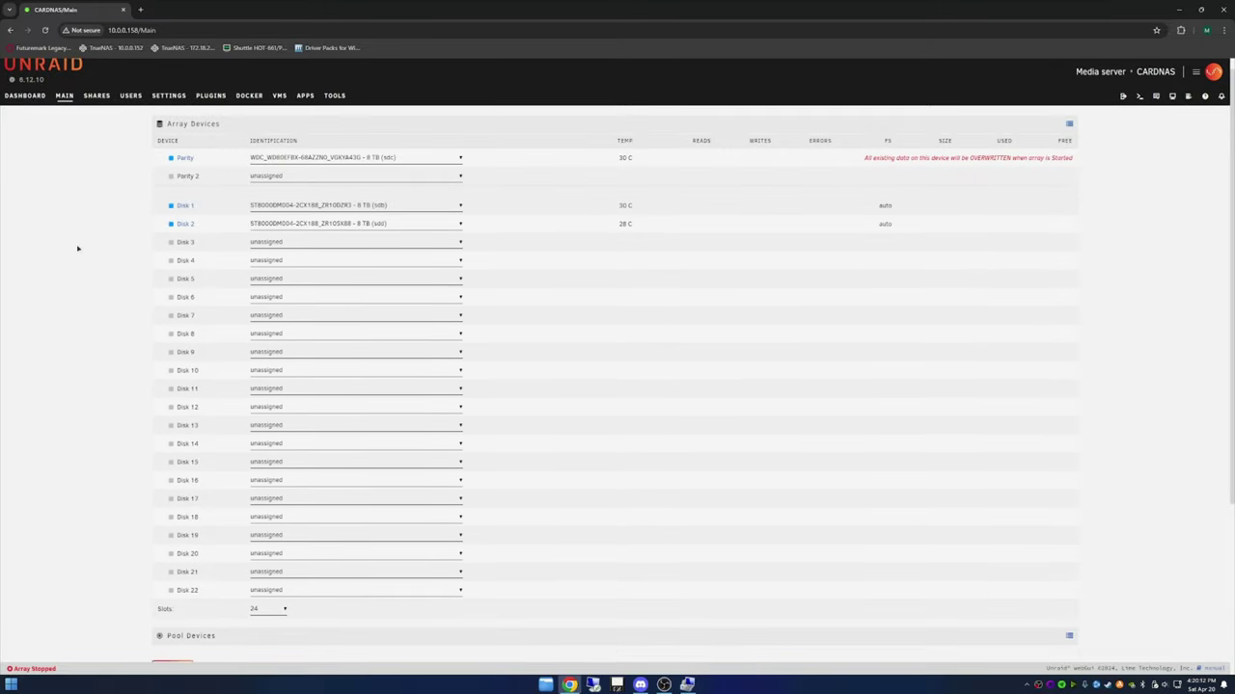
scroll(46, 353, "down", 2)
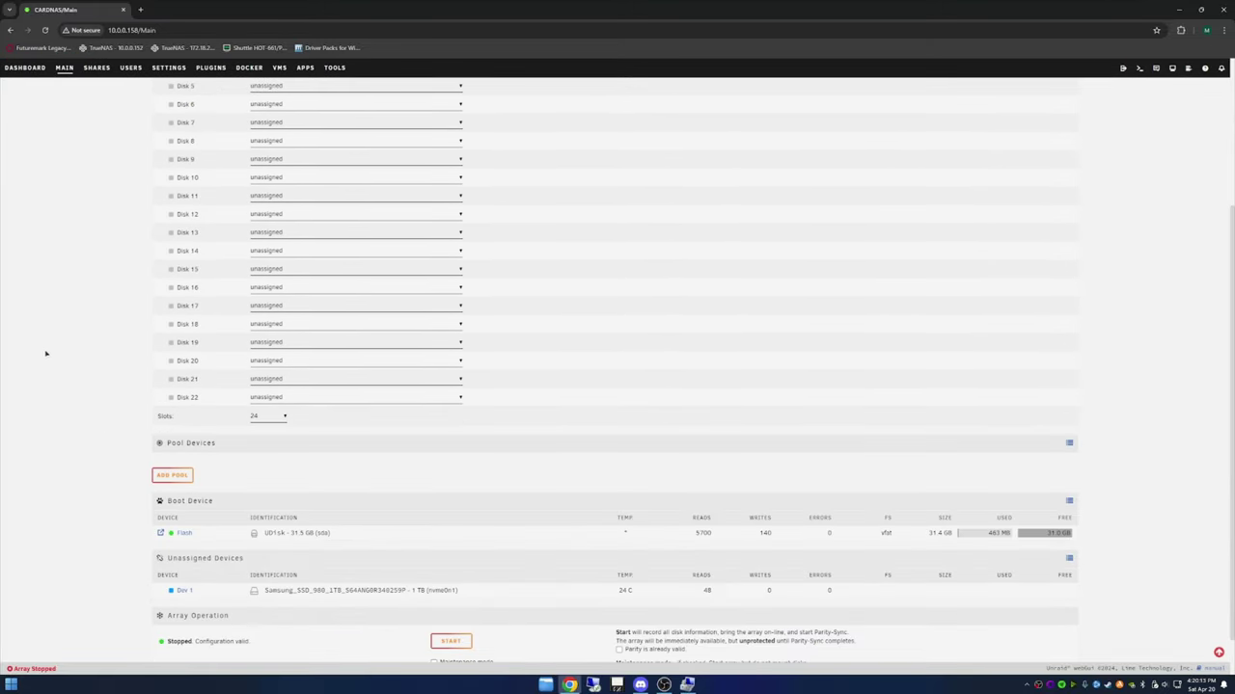
left_click(171, 475)
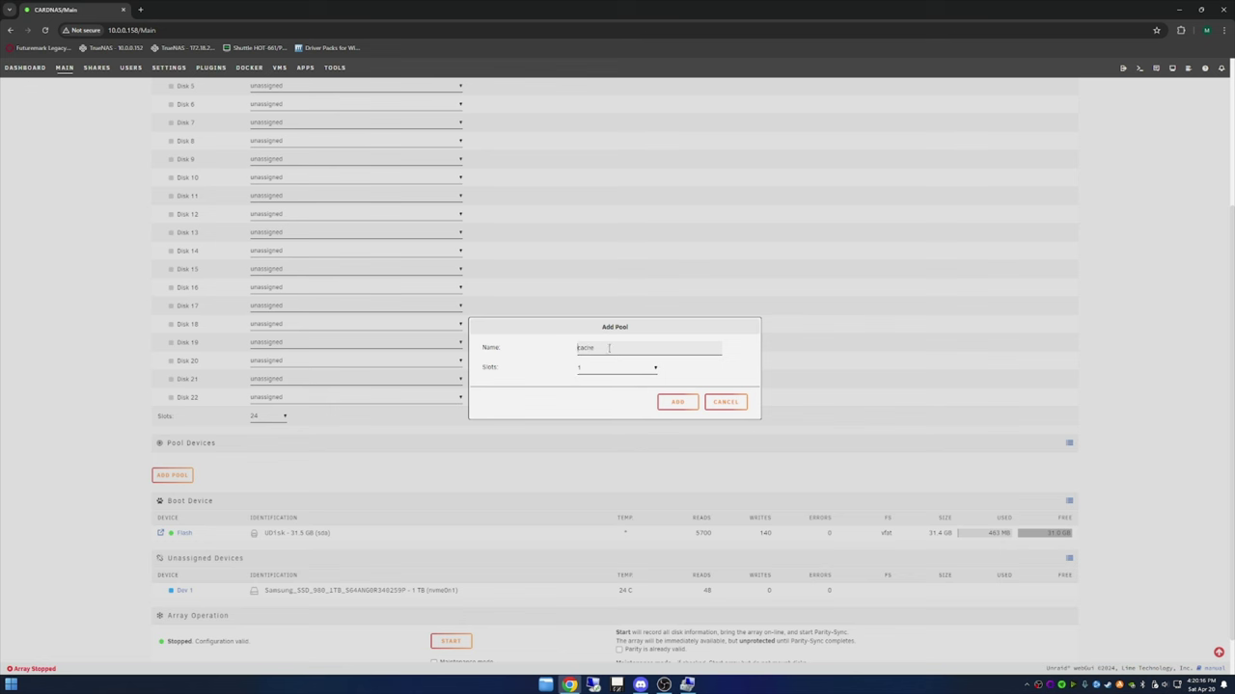
left_click(679, 403)
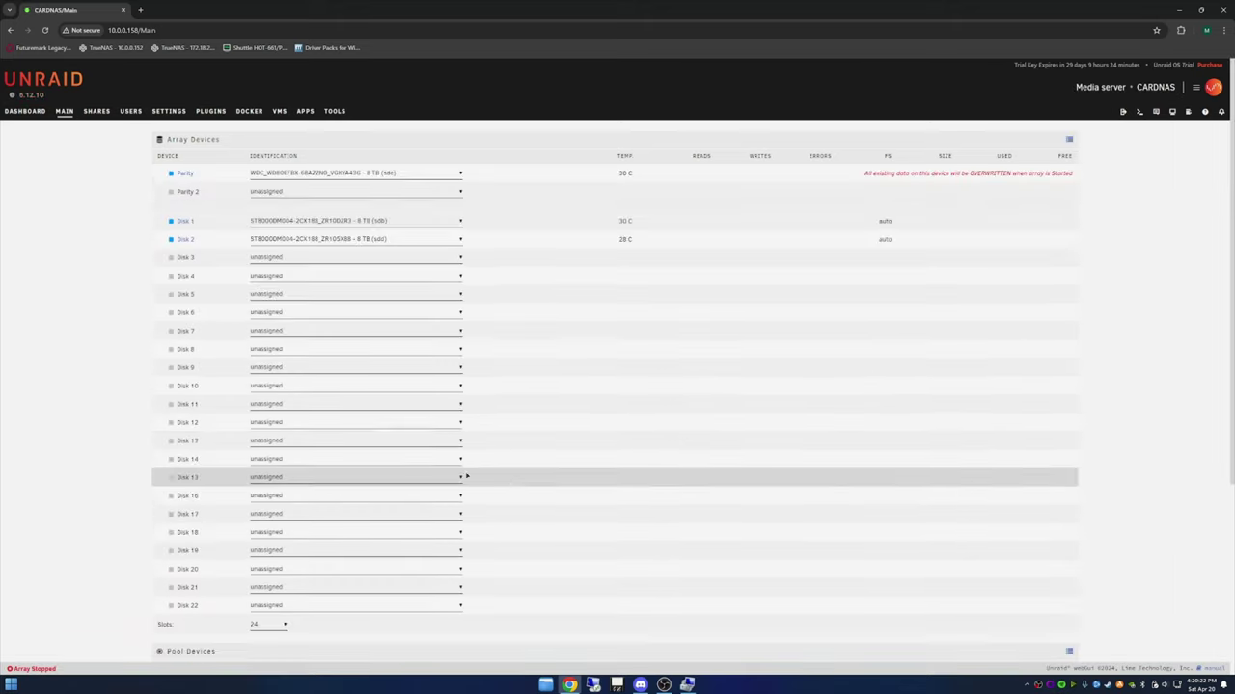
Assign the 1 TB Samsung SSD 980 (nvme0n1) to the Cache pool device.
scroll(469, 473, "down", 4)
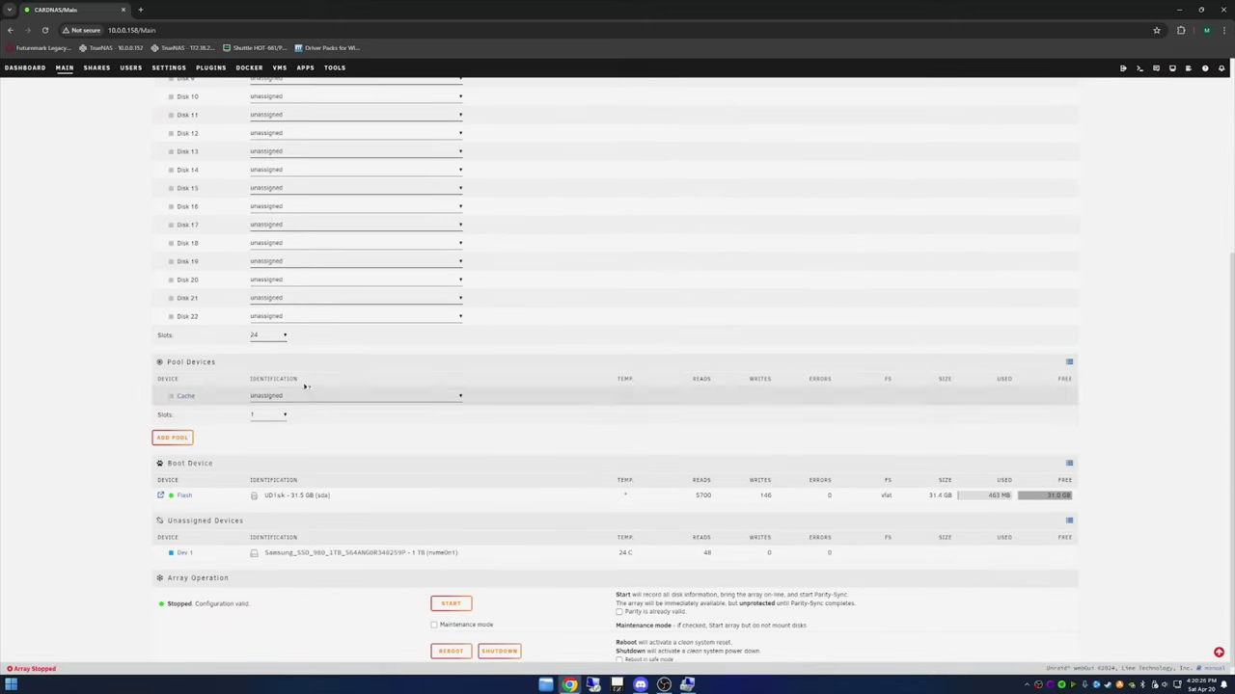
left_click(364, 401)
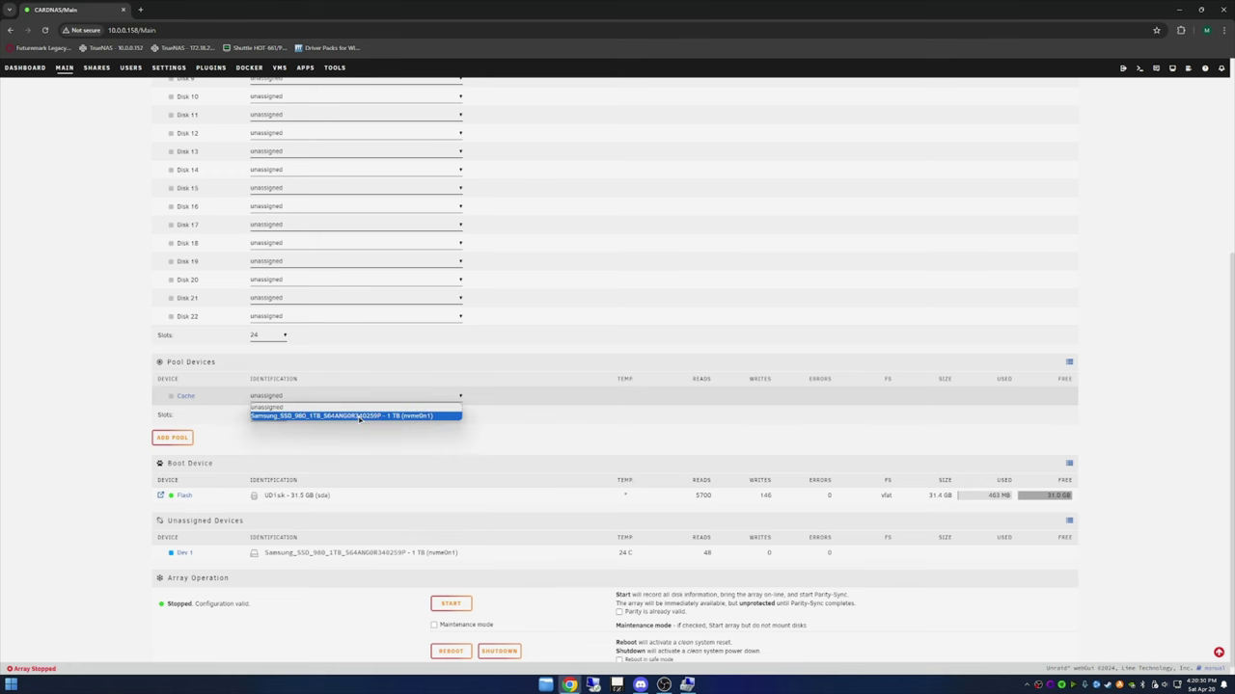
left_click(359, 416)
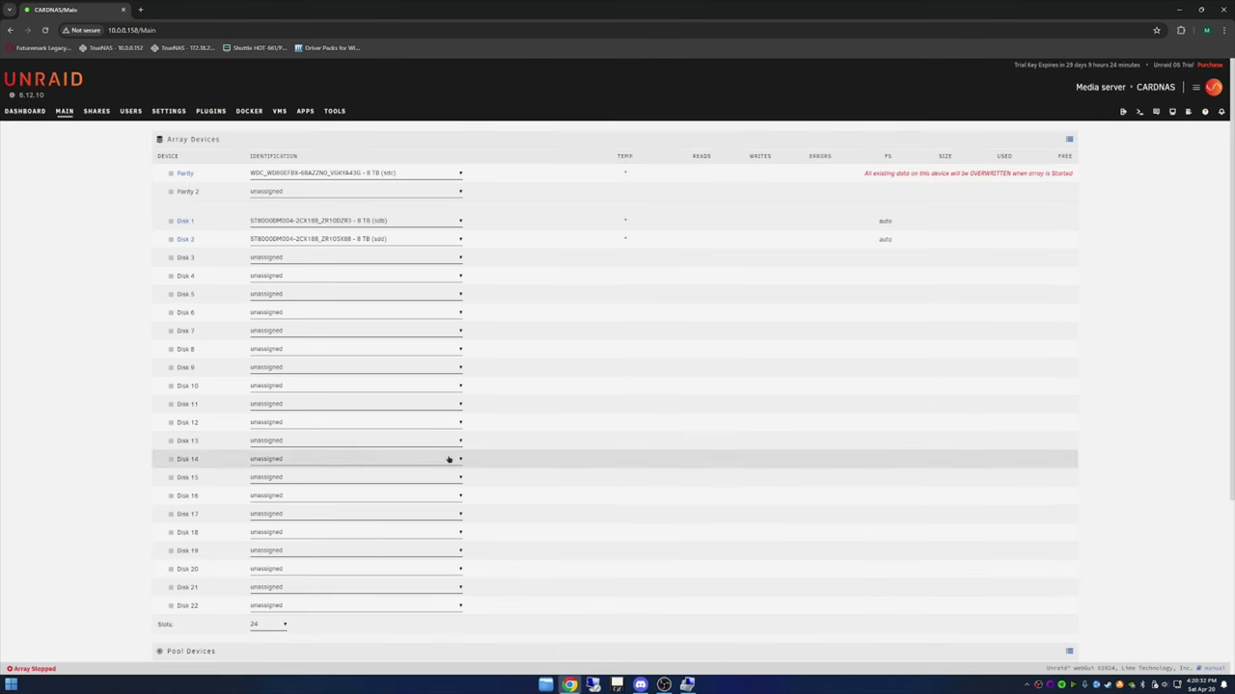
Review the disk assignments, start the array and accept overwriting the parity disk's contents.
scroll(45, 418, "down", 3)
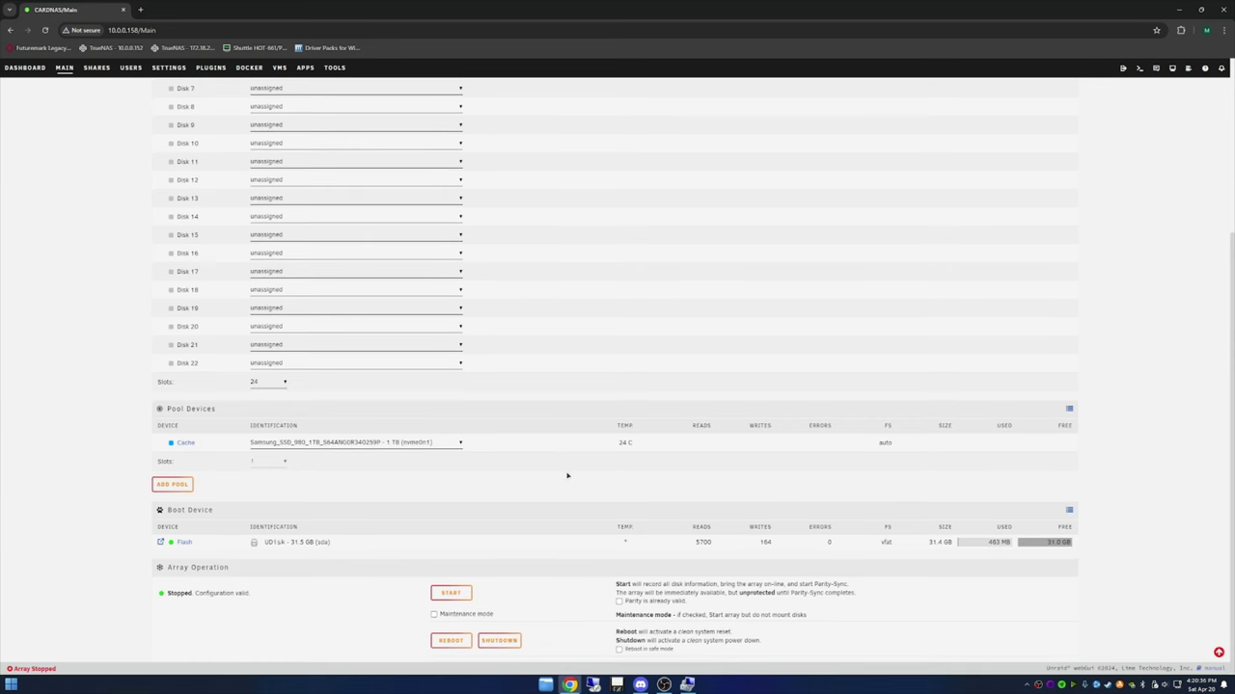
scroll(564, 497, "up", 5)
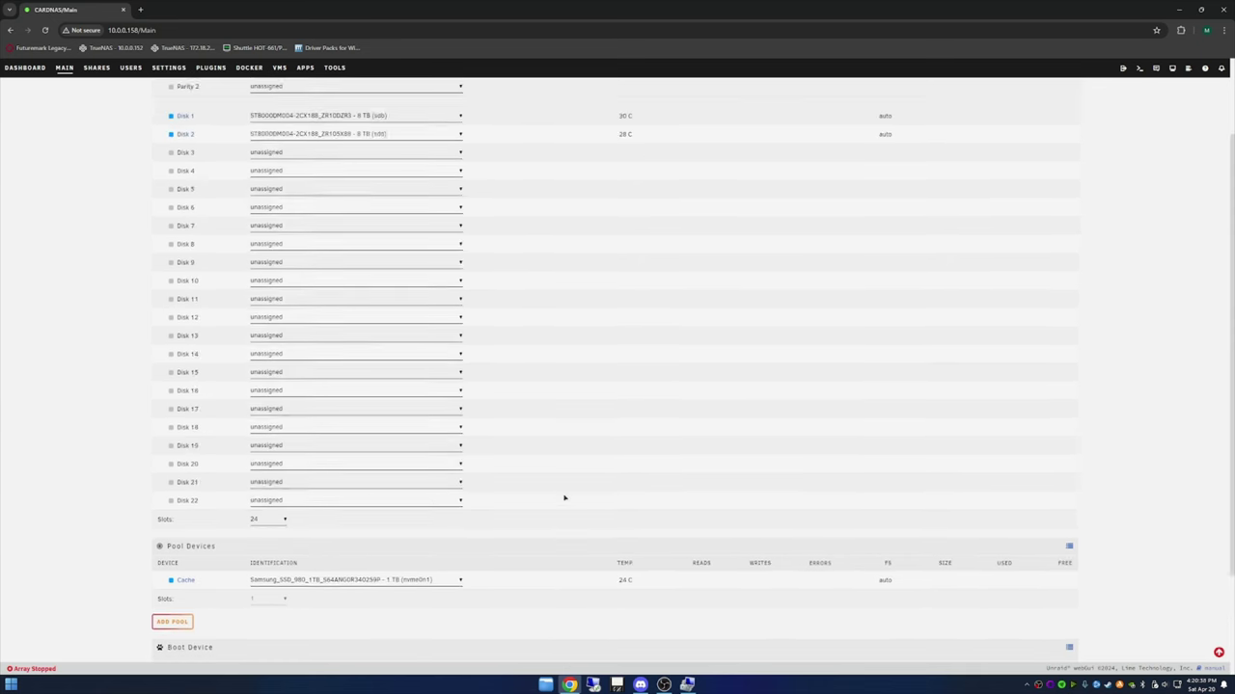
scroll(563, 497, "down", 5)
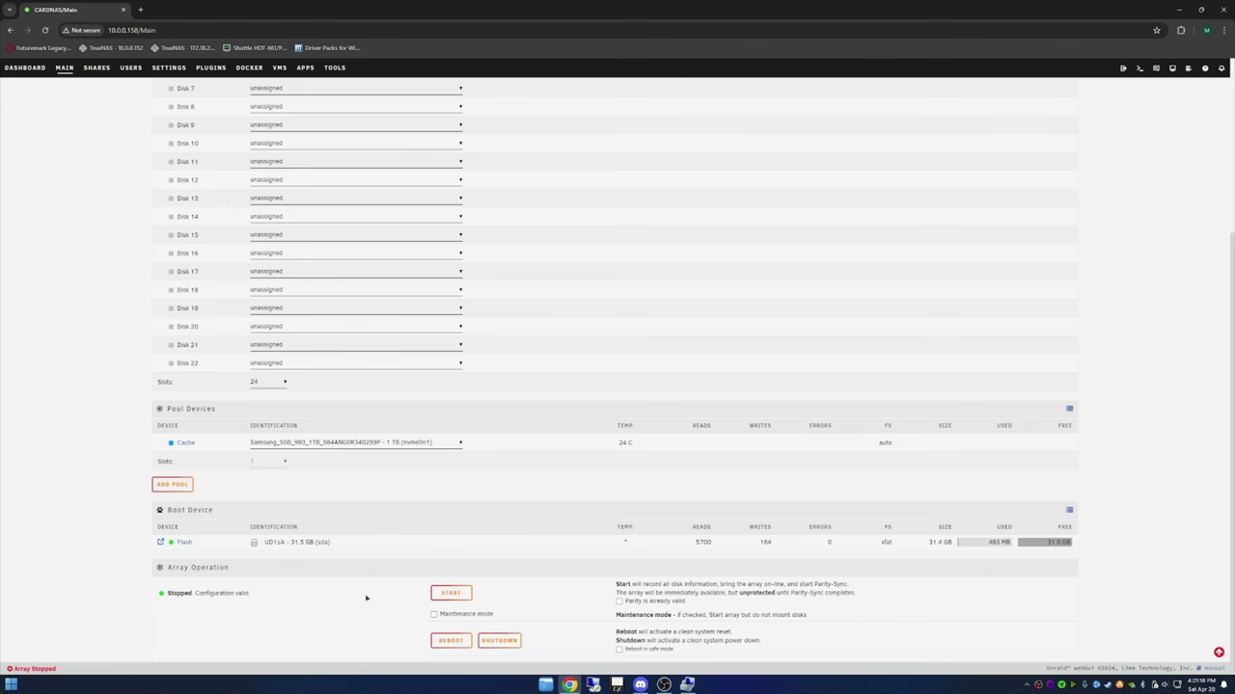
left_click(450, 592)
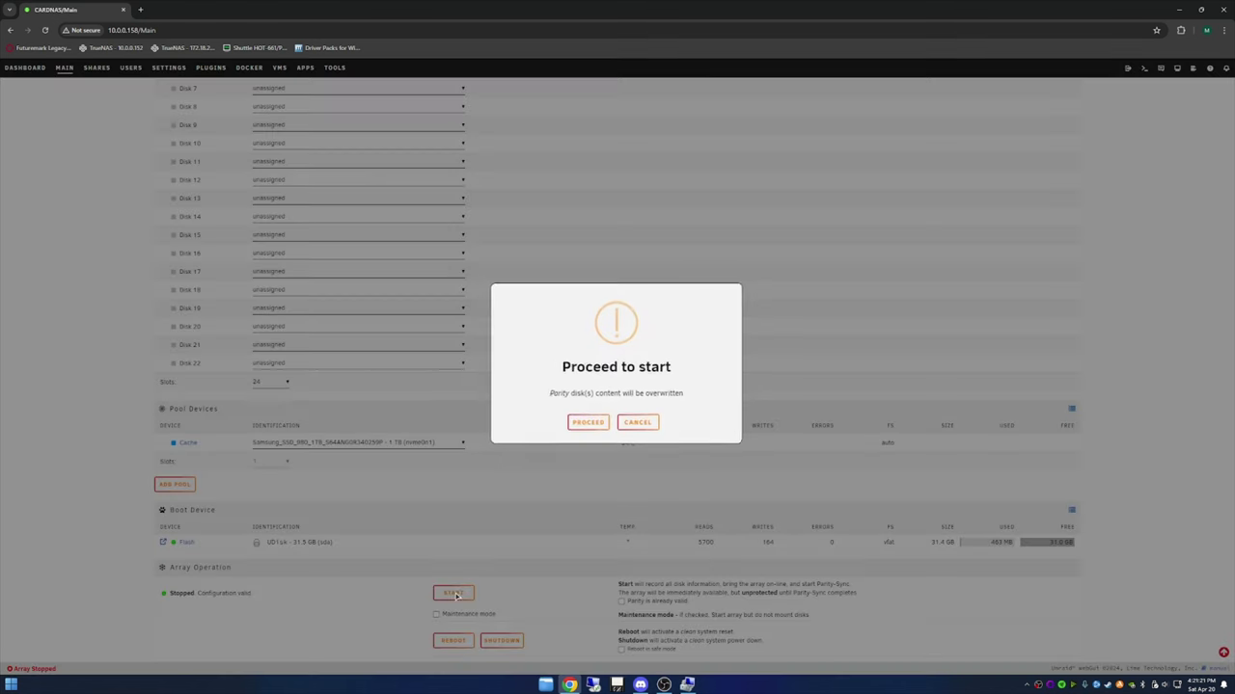
left_click(588, 421)
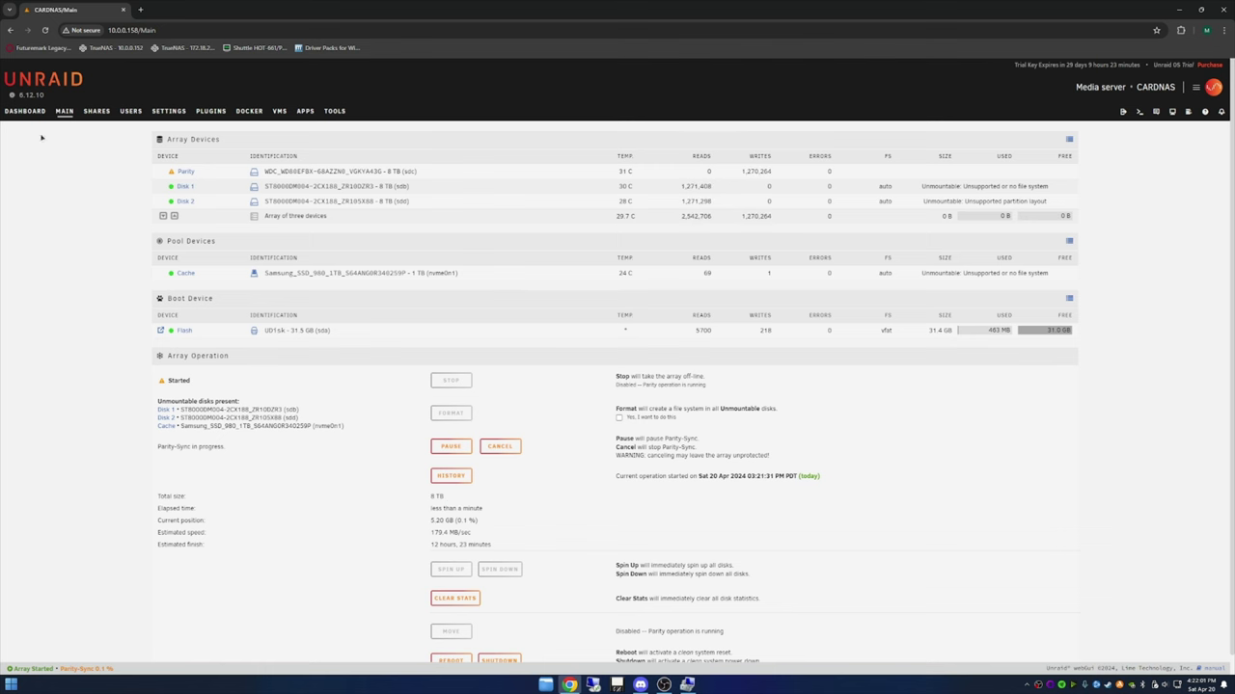
Open the dashboard and examine the completion date and duration of the last parity check.
left_click(25, 111)
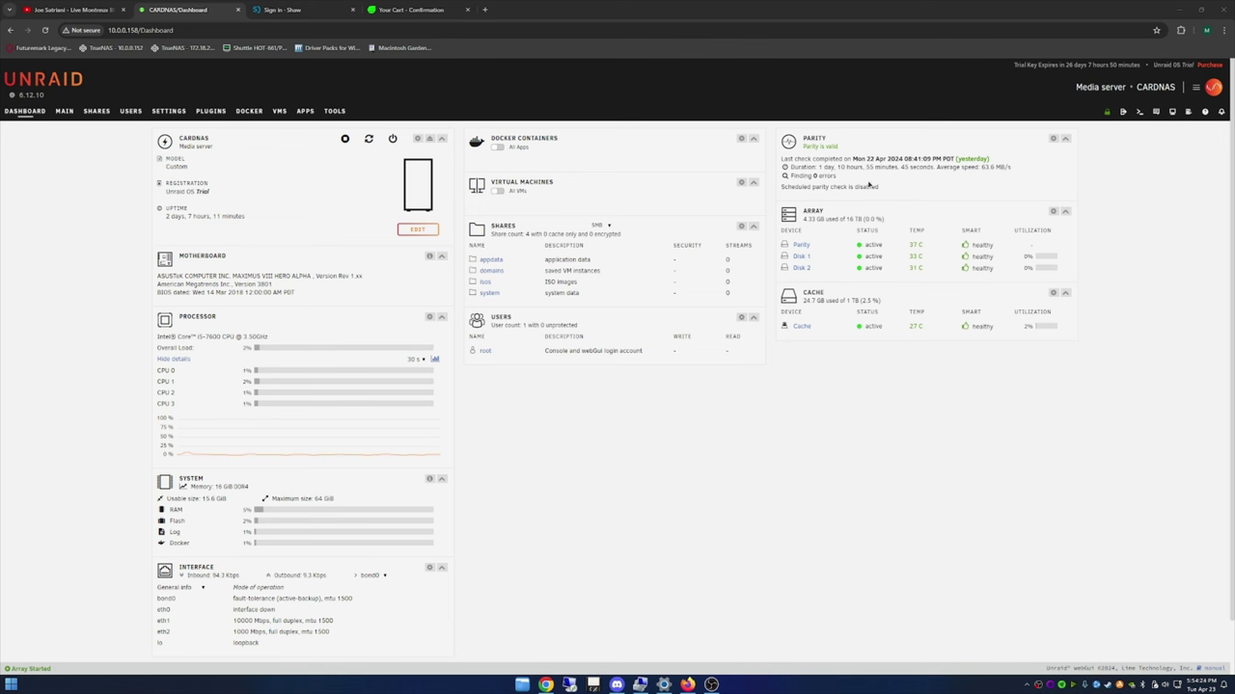
left_click_drag(818, 166, 873, 167)
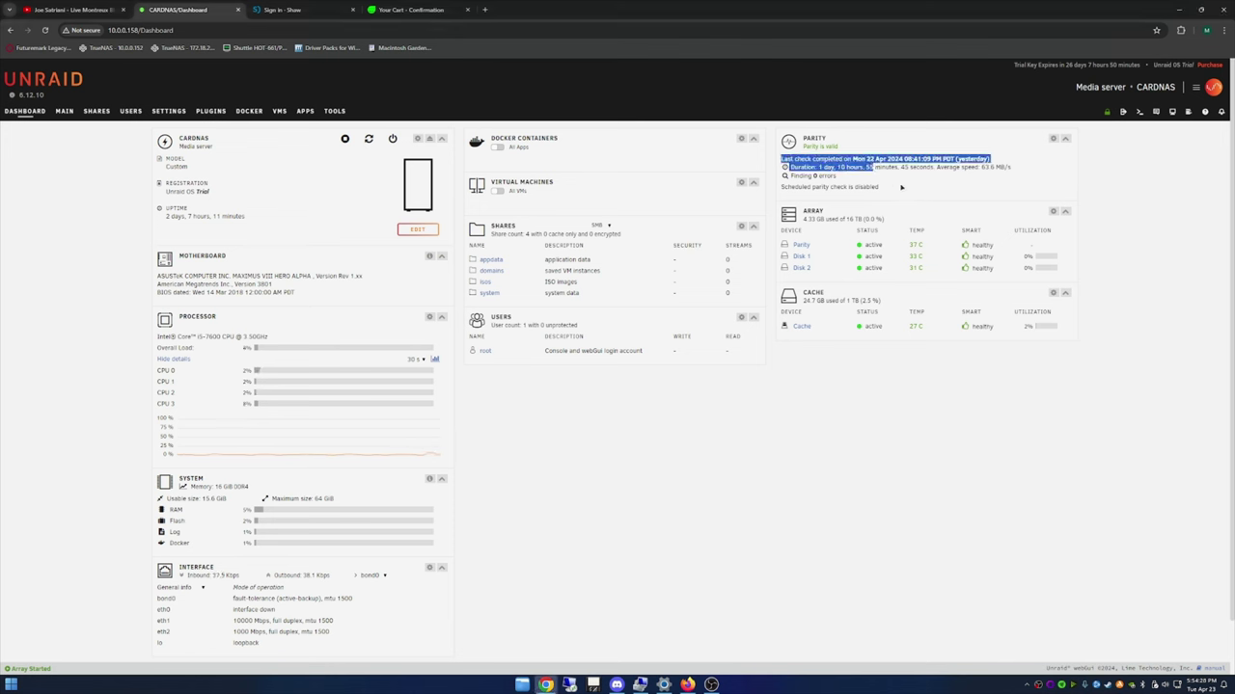
Examine the status of the parity drive and array disks on the dashboard.
left_click(901, 187)
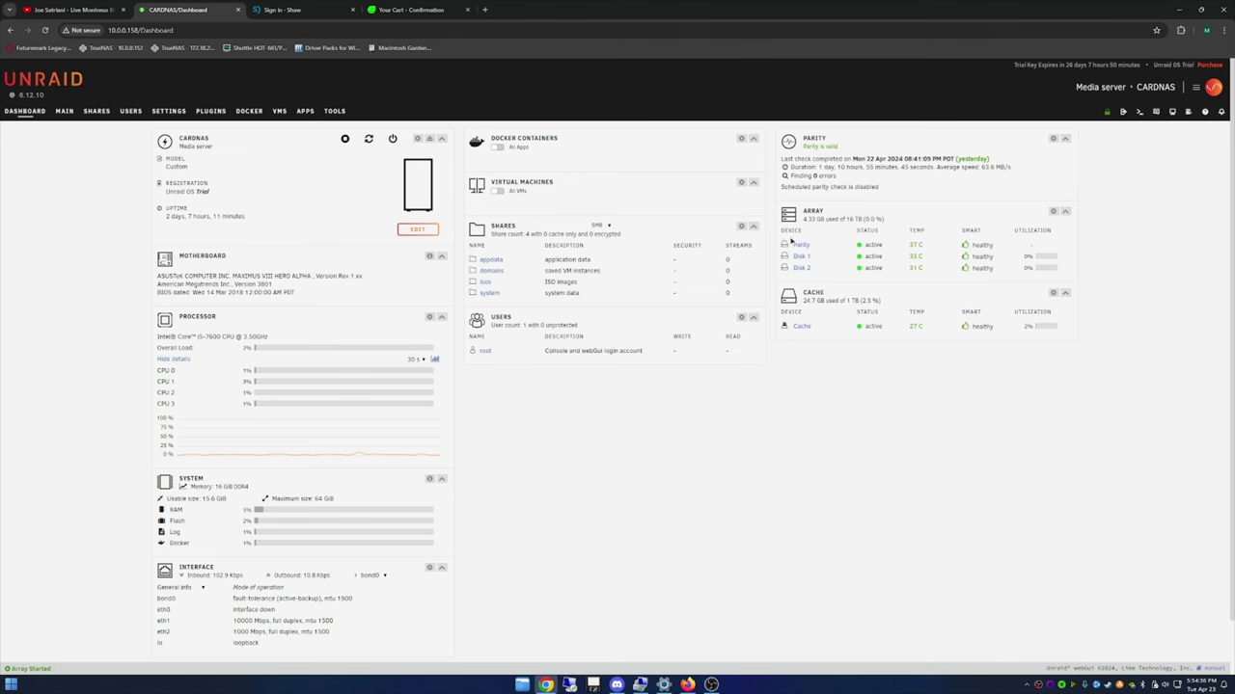
left_click_drag(771, 237, 782, 135)
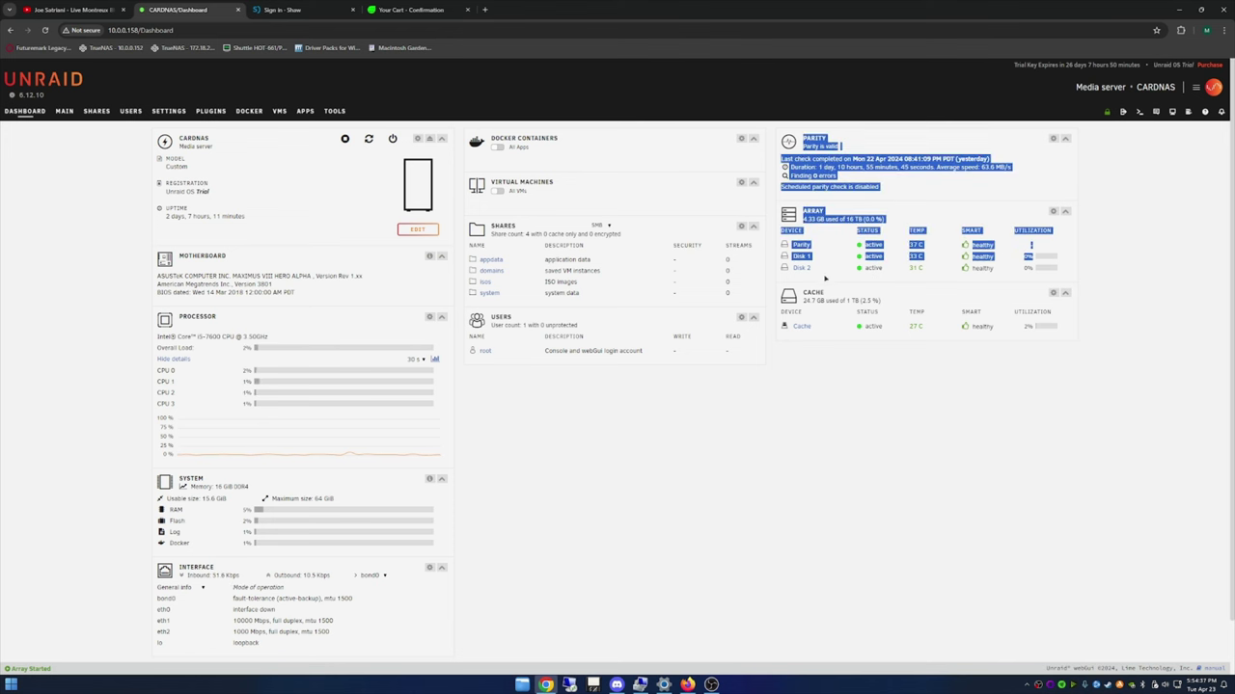
left_click(938, 265)
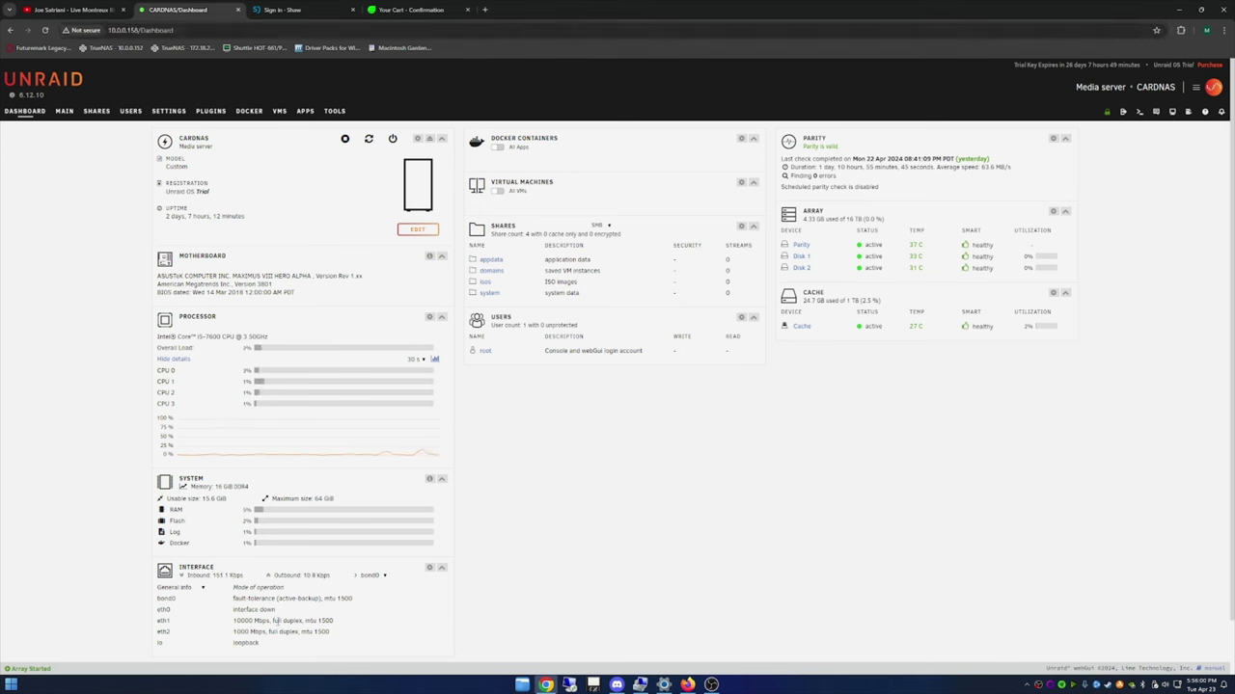
Open the network settings and examine the bonding of eth0, eth1 and eth2, the interface rules and the routing table.
double_click(166, 621)
left_click(429, 569)
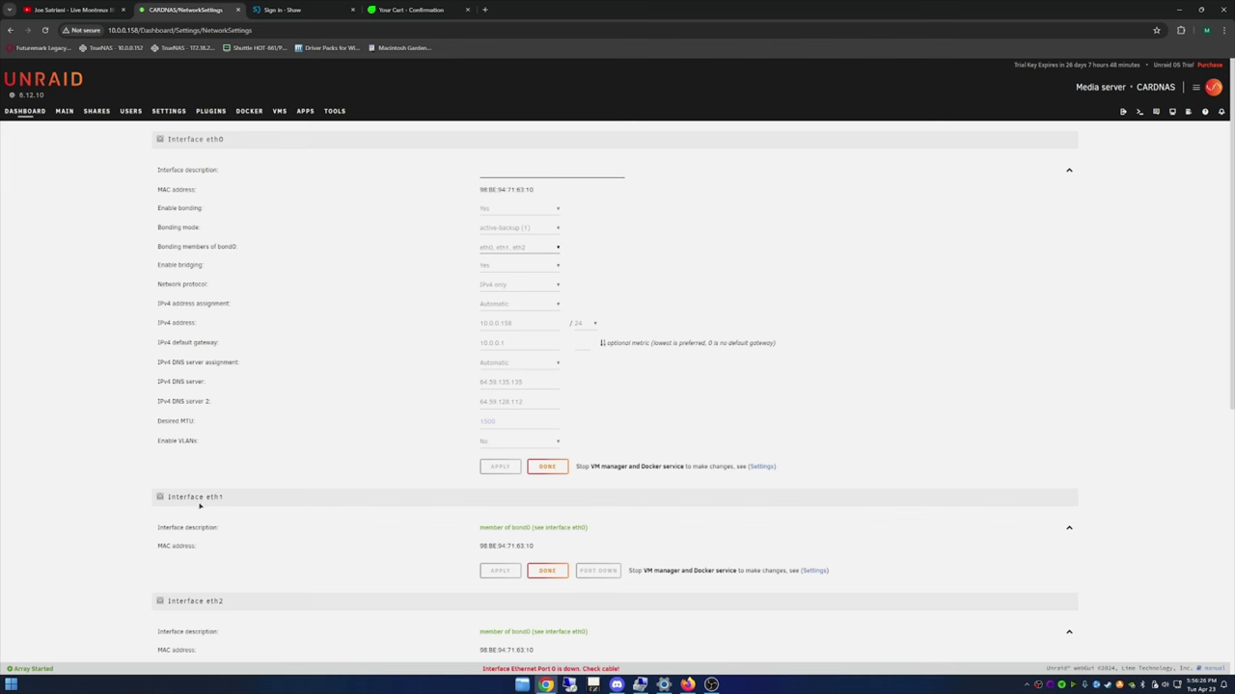
left_click_drag(226, 498, 207, 496)
scroll(418, 553, "down", 2)
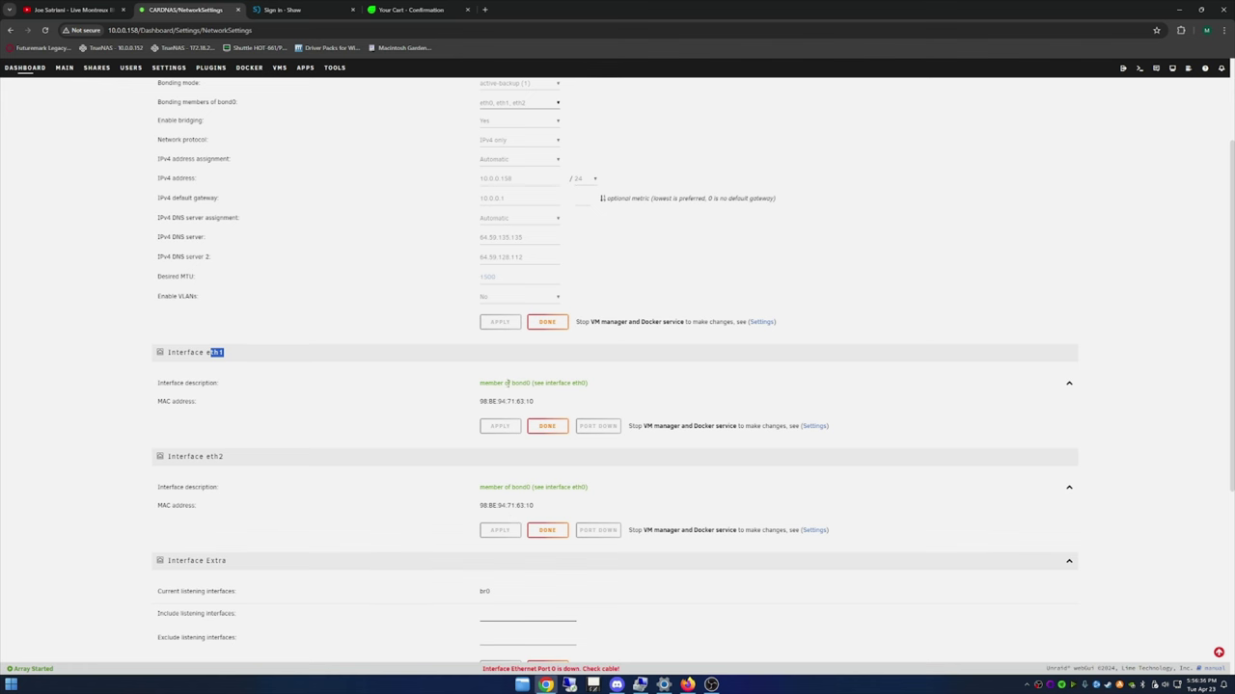
scroll(566, 487, "up", 2)
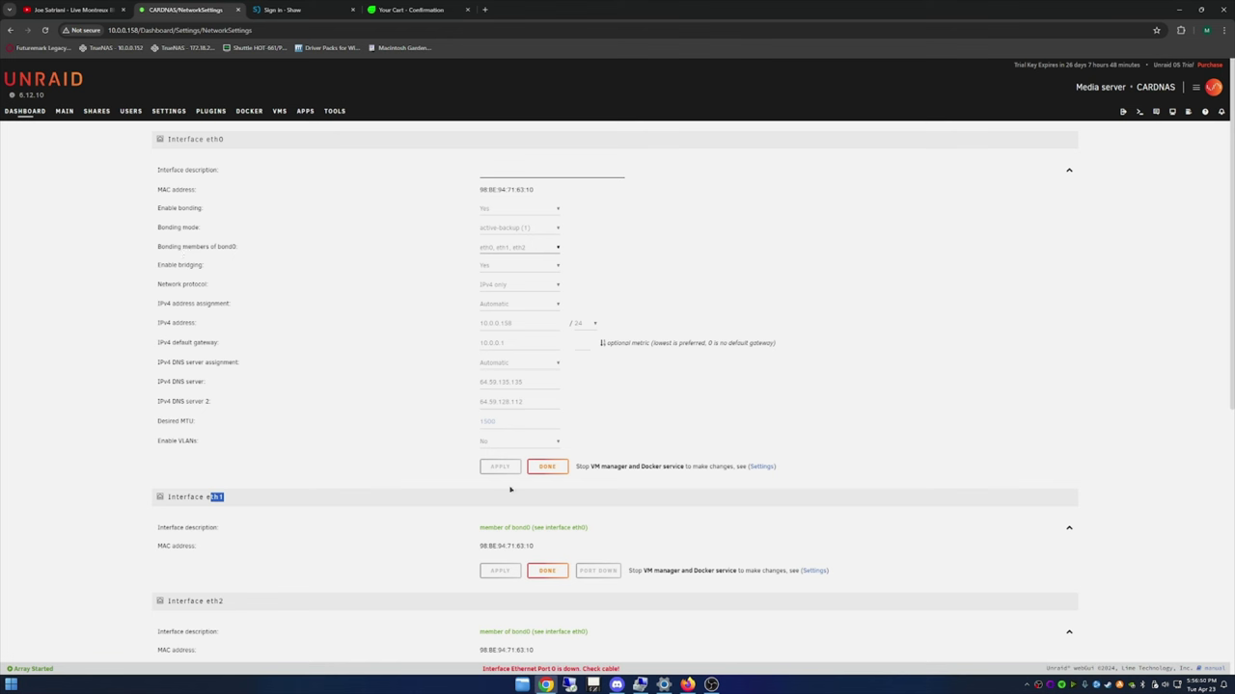
scroll(510, 489, "down", 5)
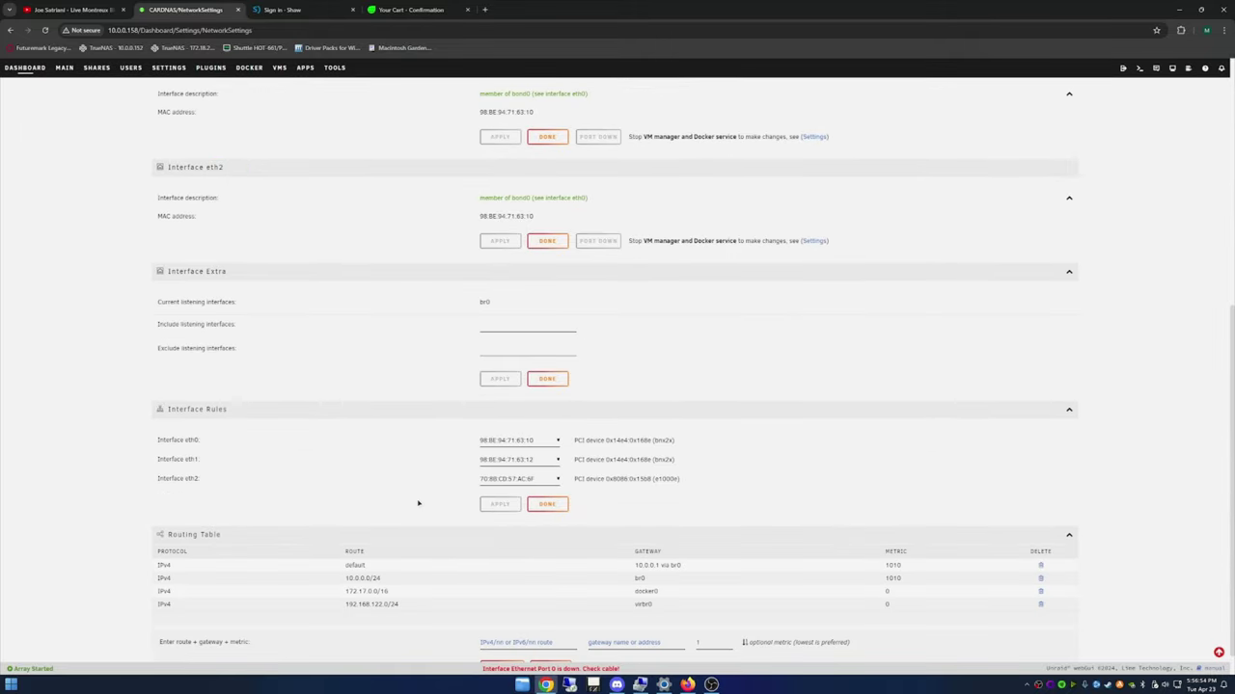
scroll(417, 502, "up", 5)
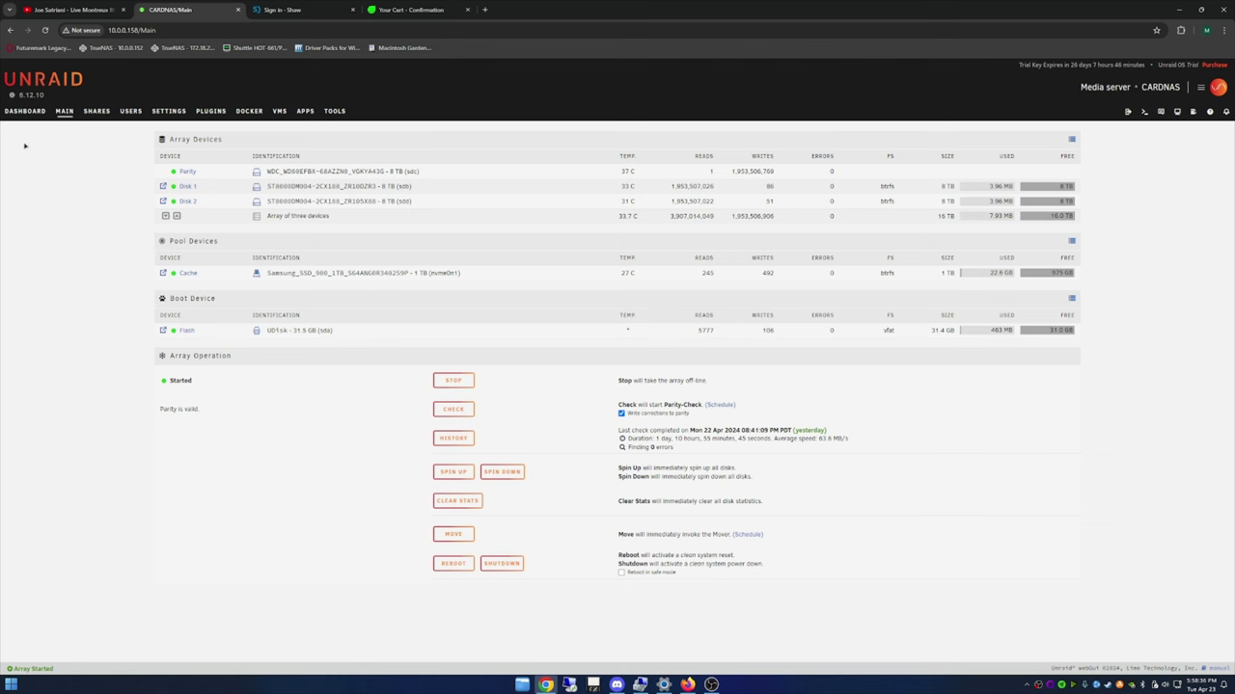
Open the Docker settings from the dashboard, set Enable Docker to No and apply the change.
left_click(24, 111)
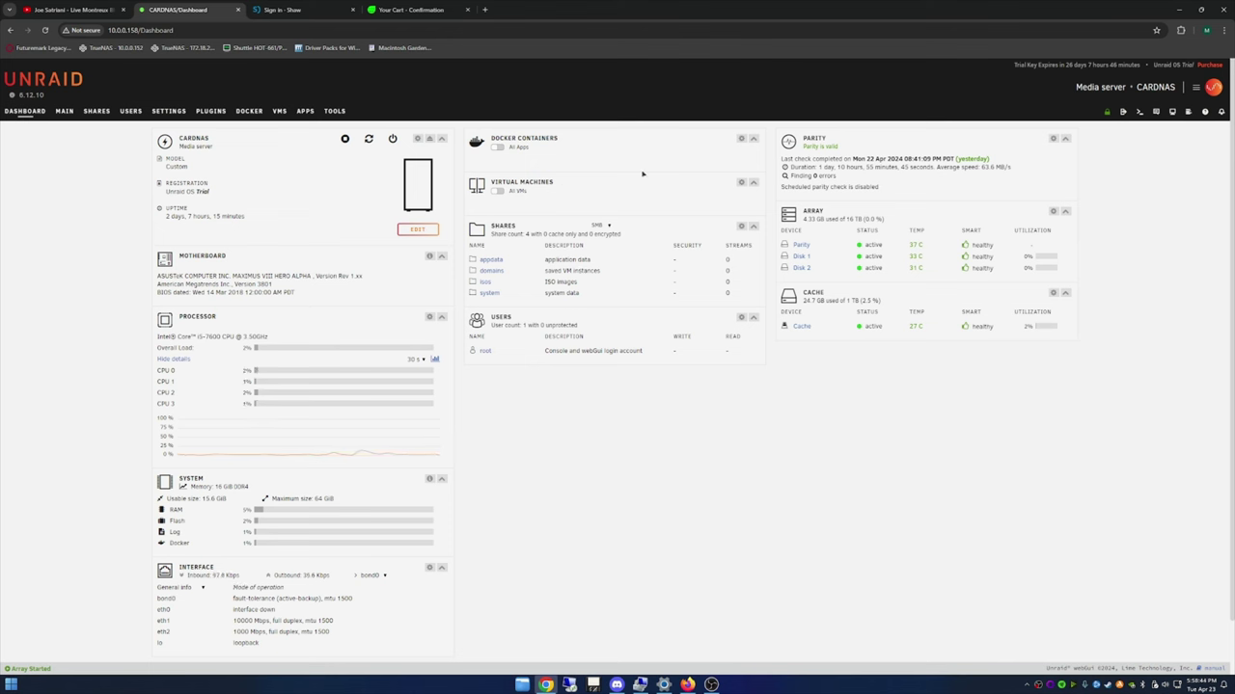
left_click(741, 139)
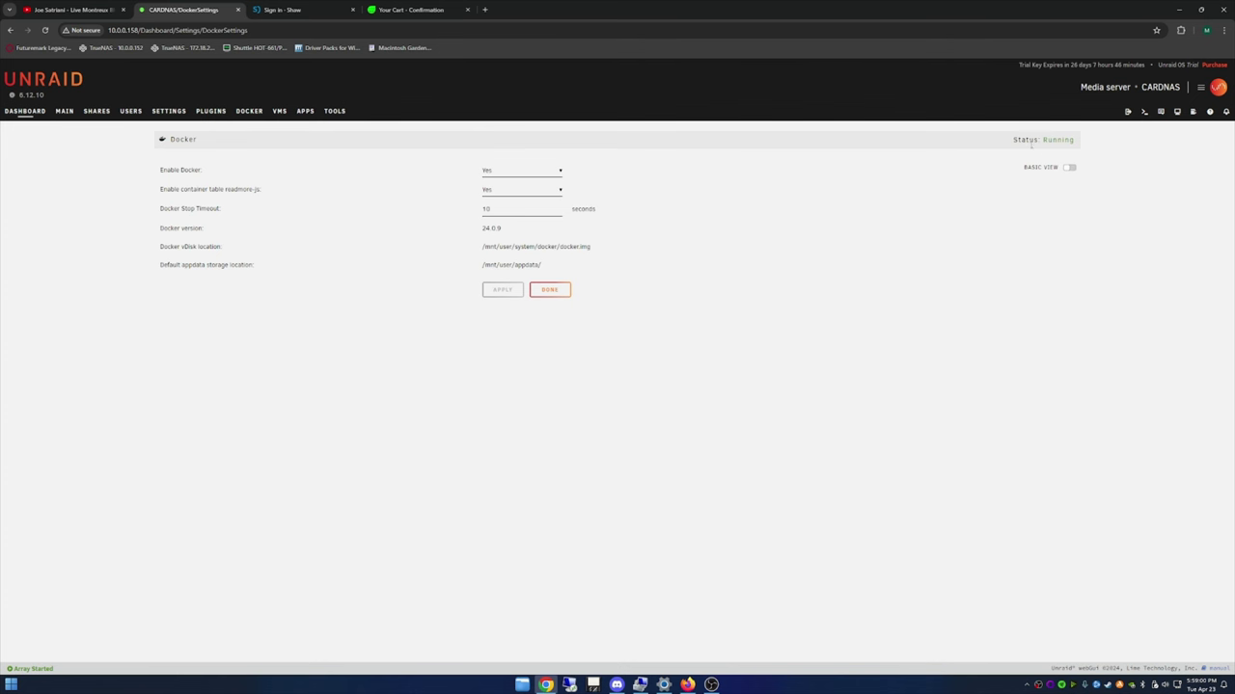
left_click(559, 173)
left_click(515, 186)
left_click(503, 290)
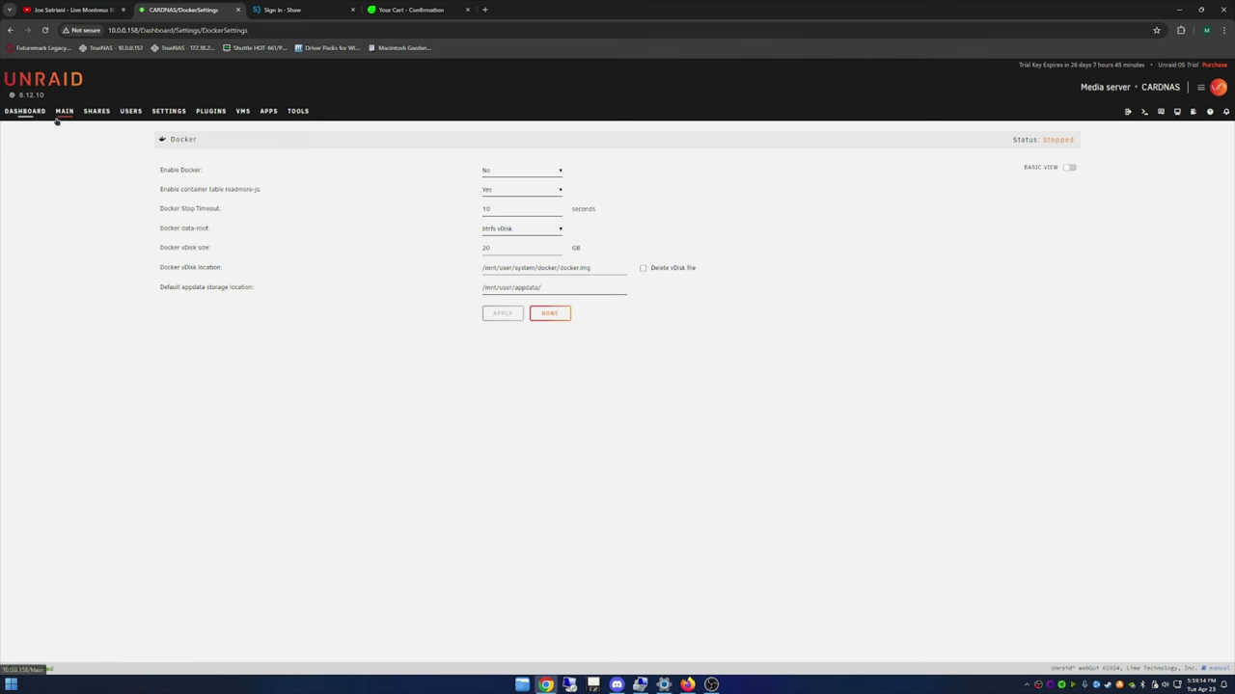
Open the VM Manager settings from the dashboard, set Enable VMs to No and apply the change.
left_click(22, 113)
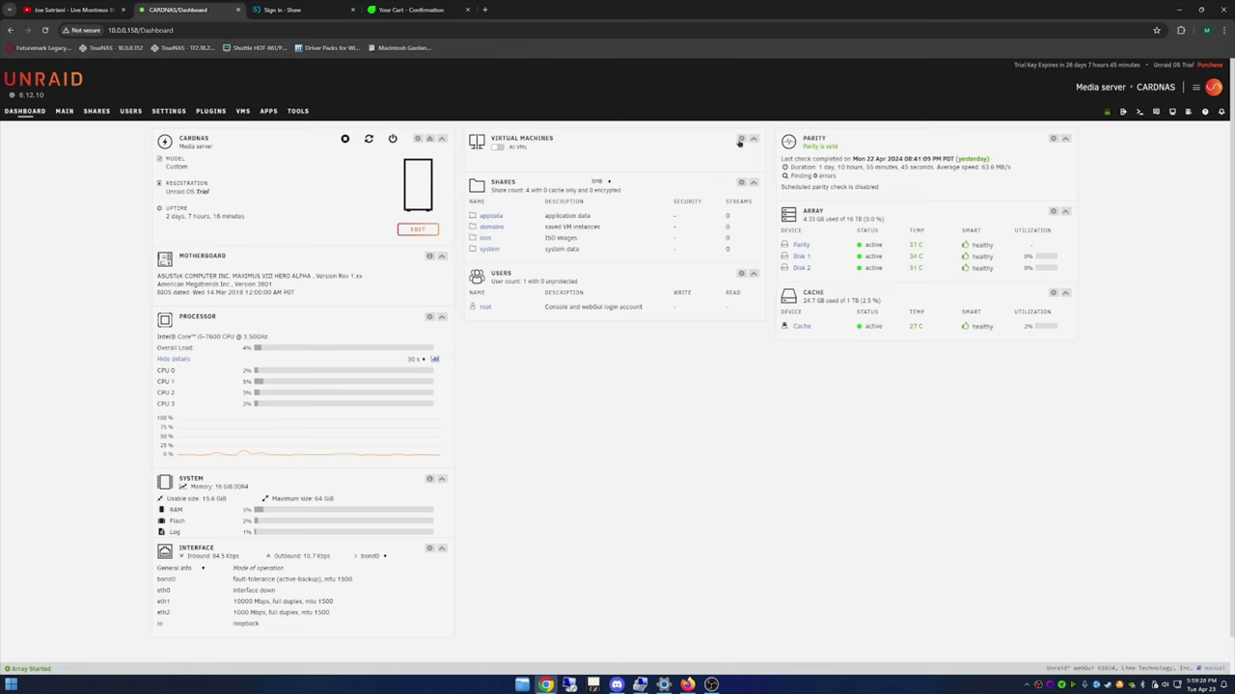
left_click(741, 139)
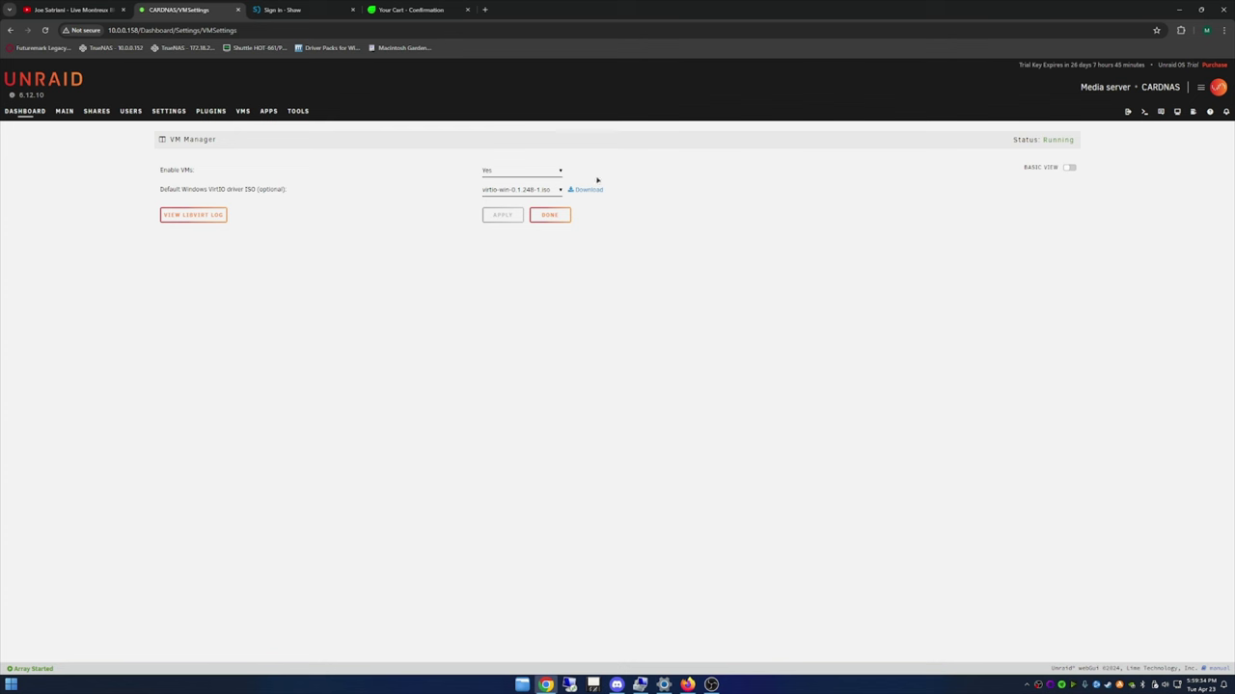
left_click(561, 173)
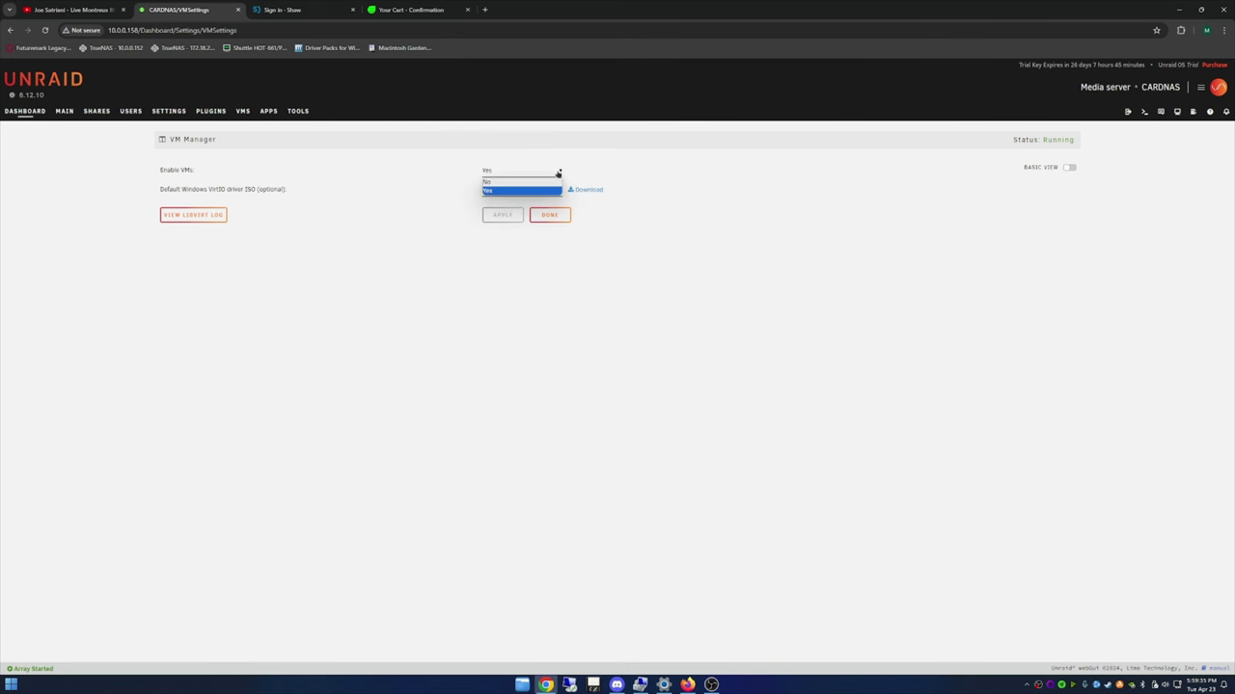
left_click(505, 183)
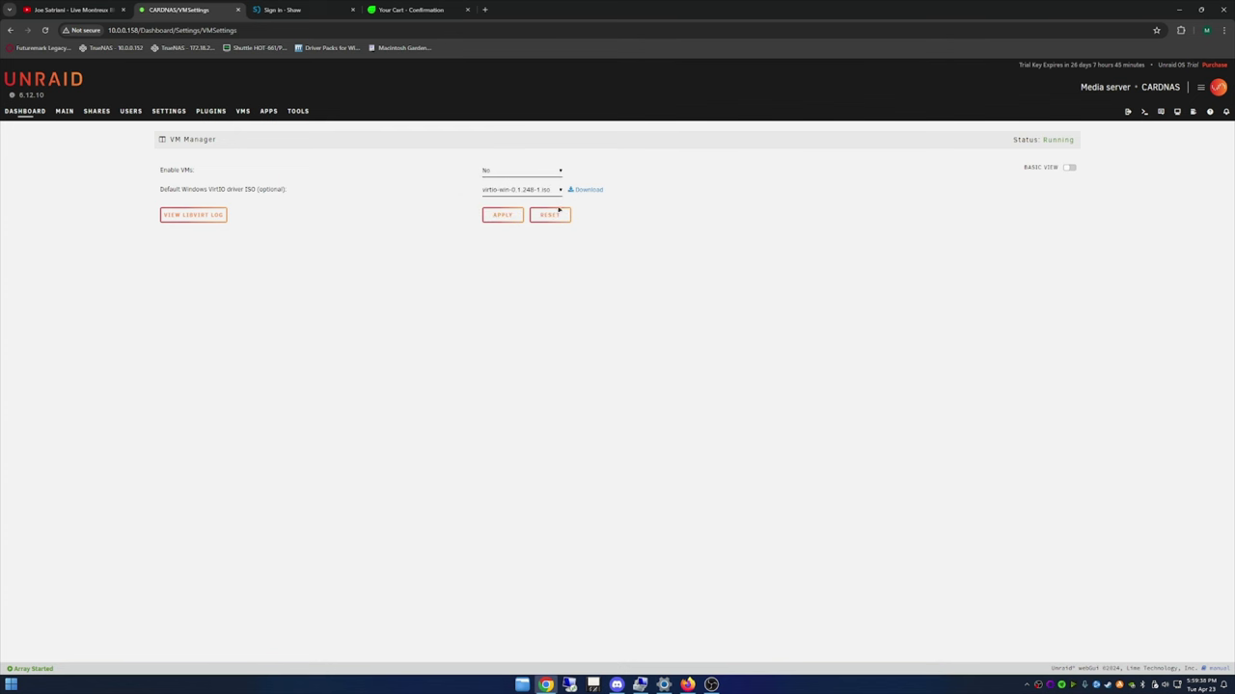
left_click(503, 215)
Open the network settings from the dashboard and set Enable bonding to No for interface eth0.
left_click(18, 116)
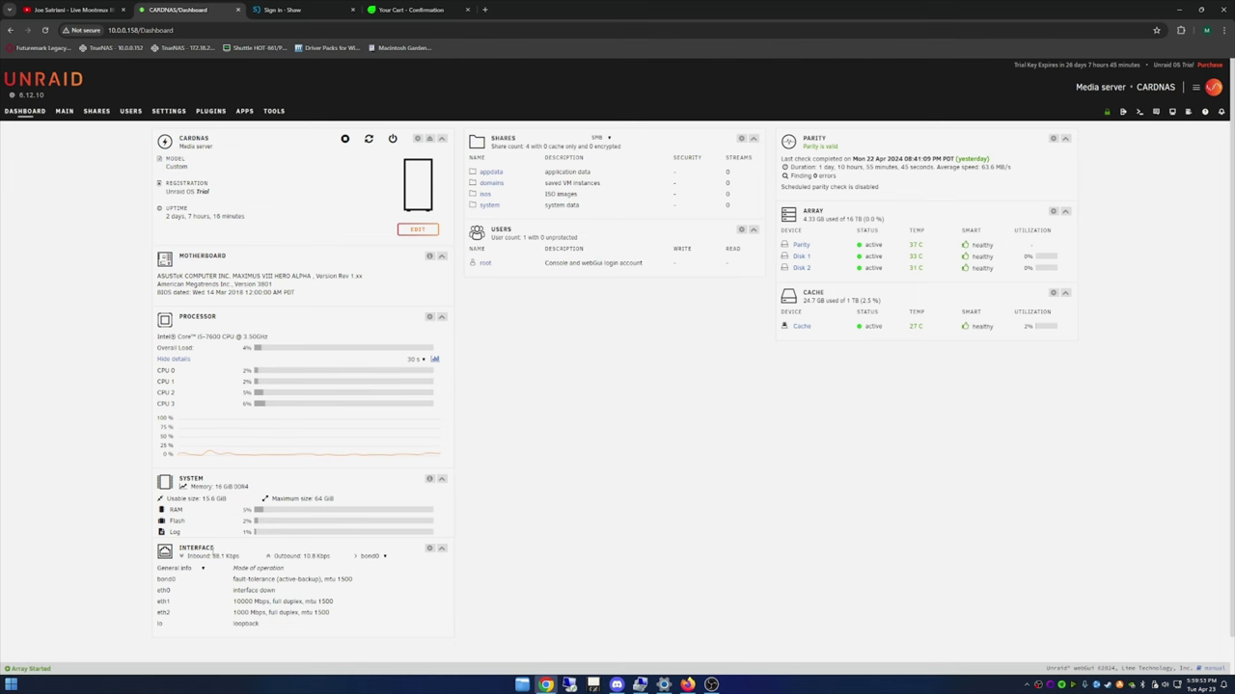
left_click(430, 549)
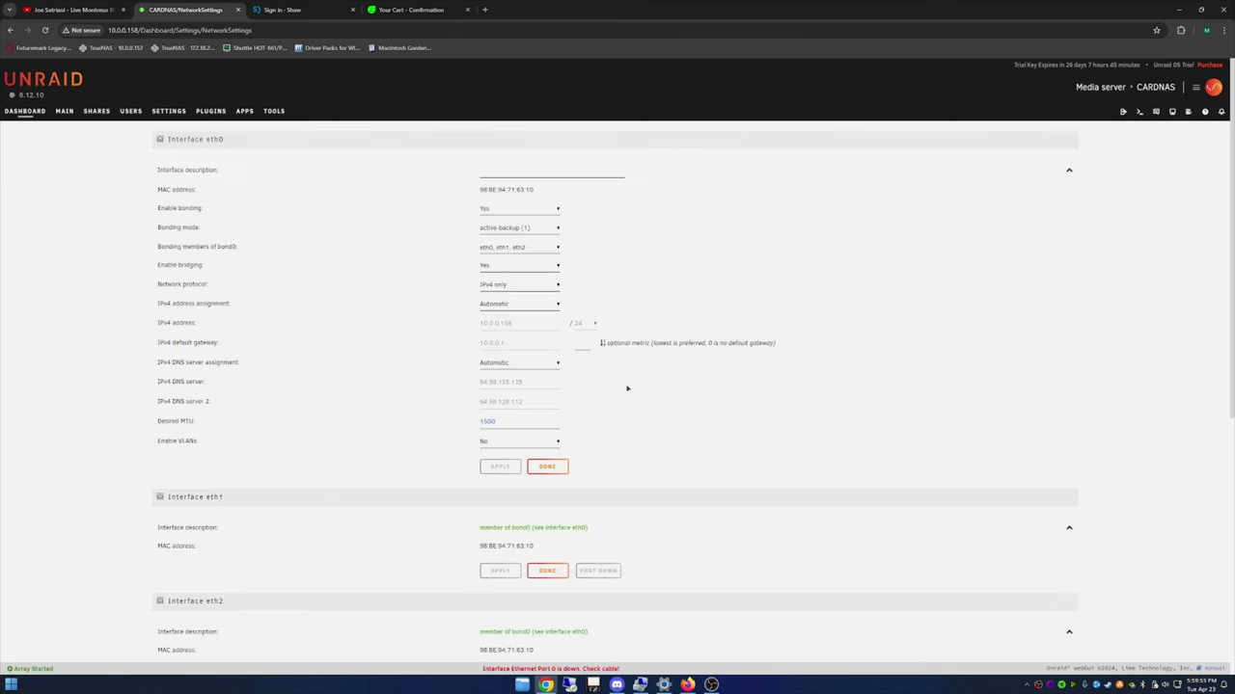
left_click(557, 210)
left_click(540, 218)
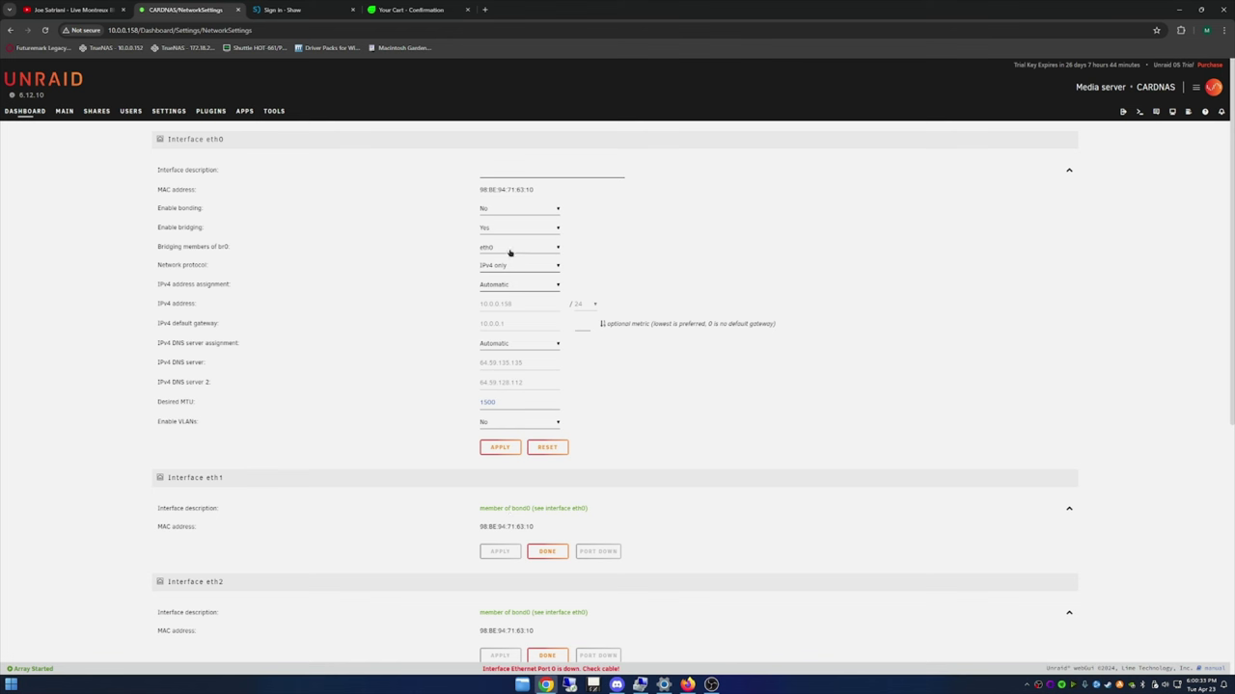
scroll(664, 334, "down", 2)
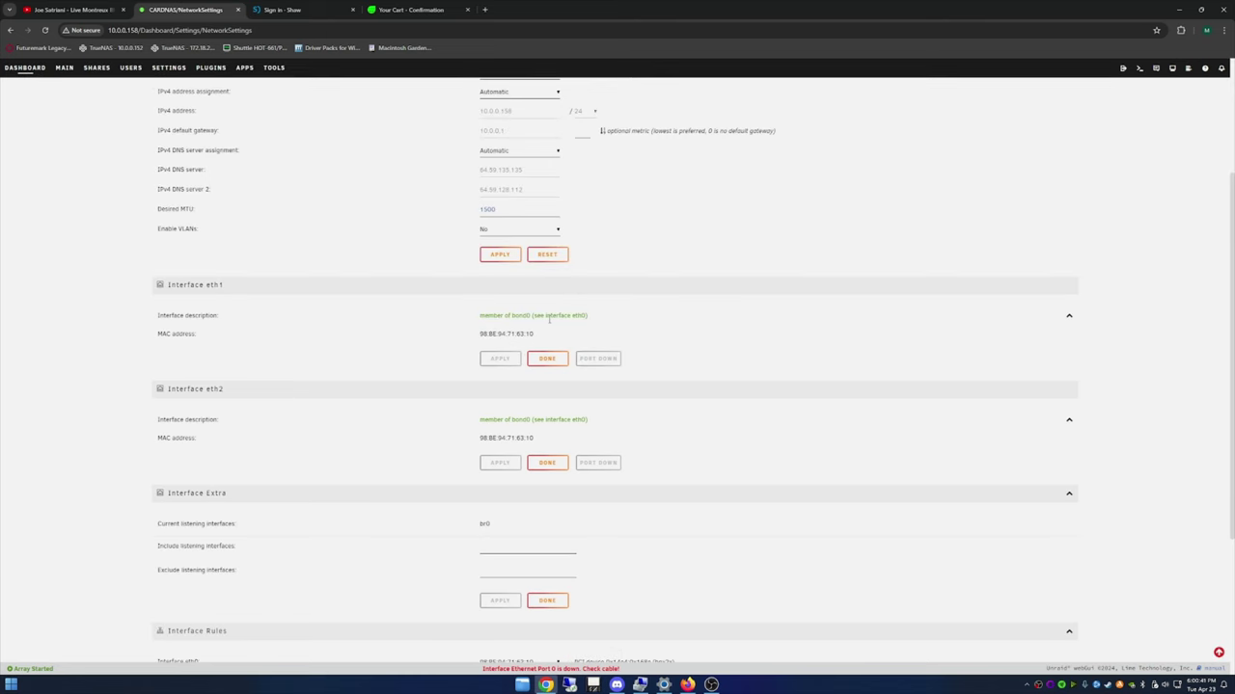
scroll(433, 511, "down", 2)
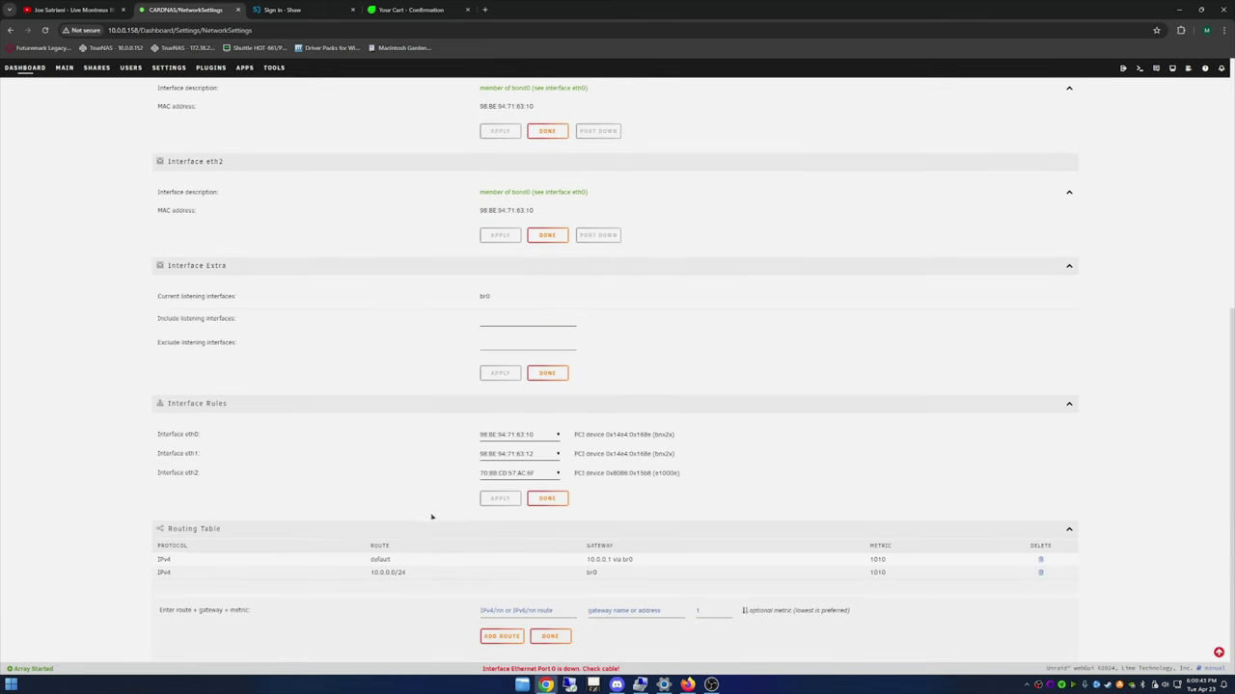
scroll(368, 505, "up", 4)
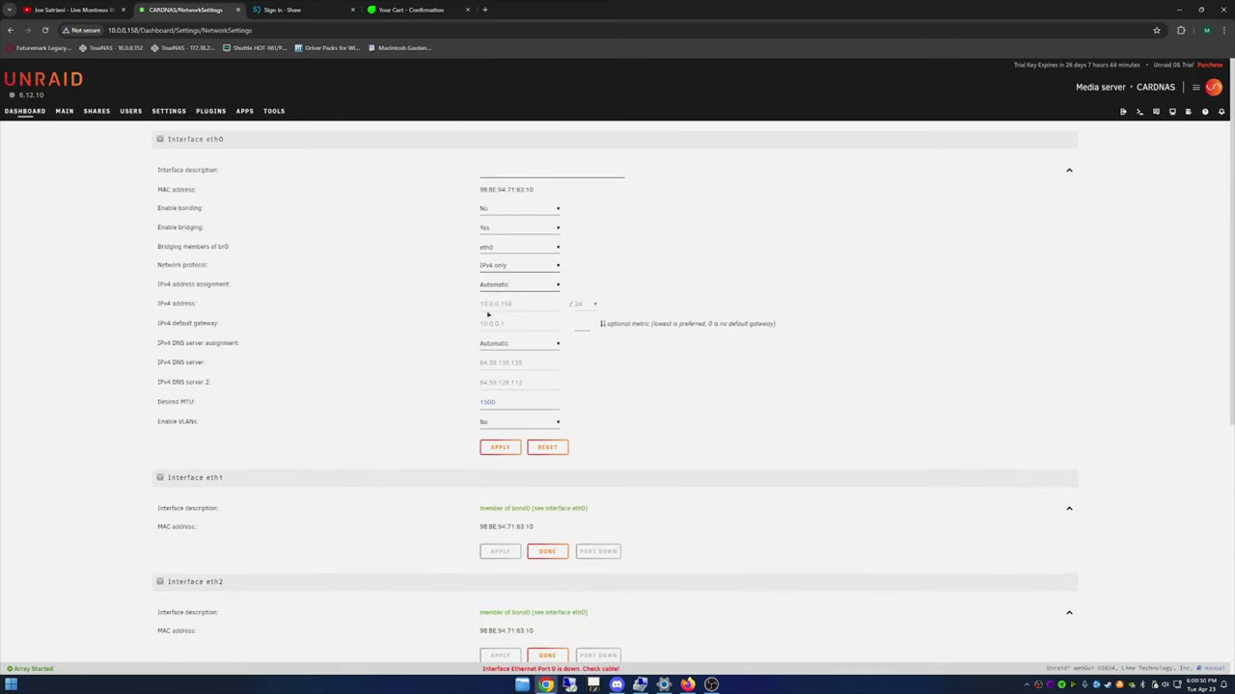
scroll(433, 495, "down", 1)
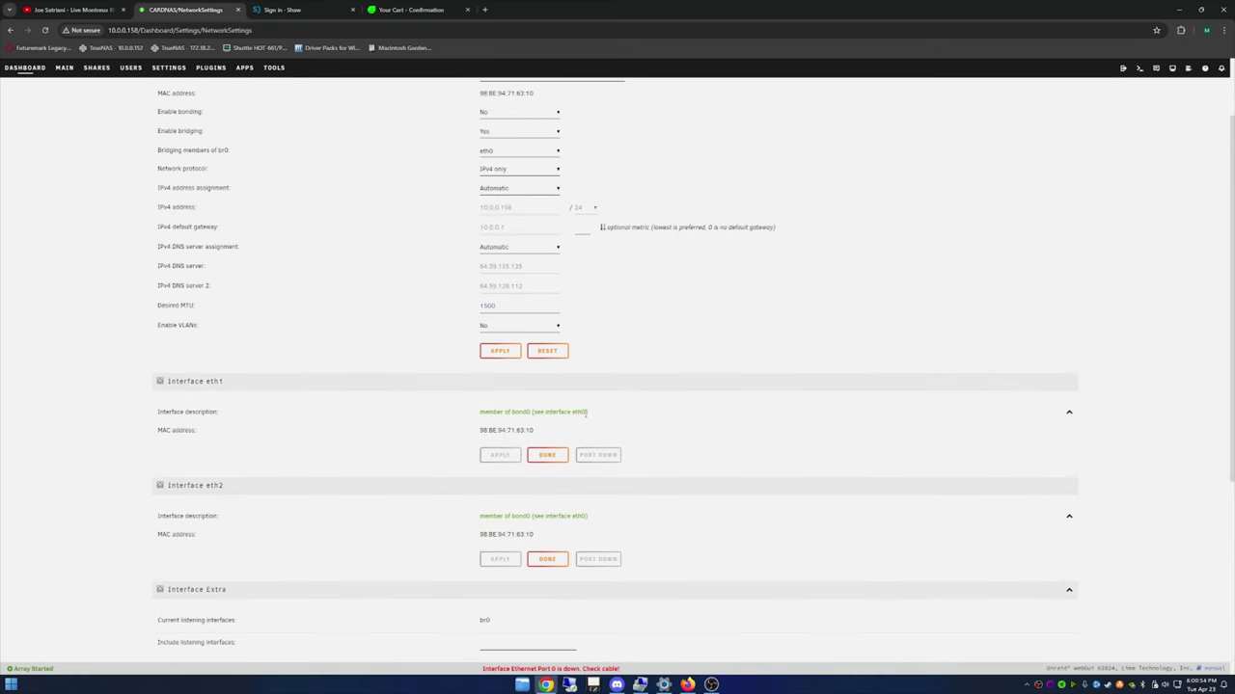
scroll(618, 424, "up", 1)
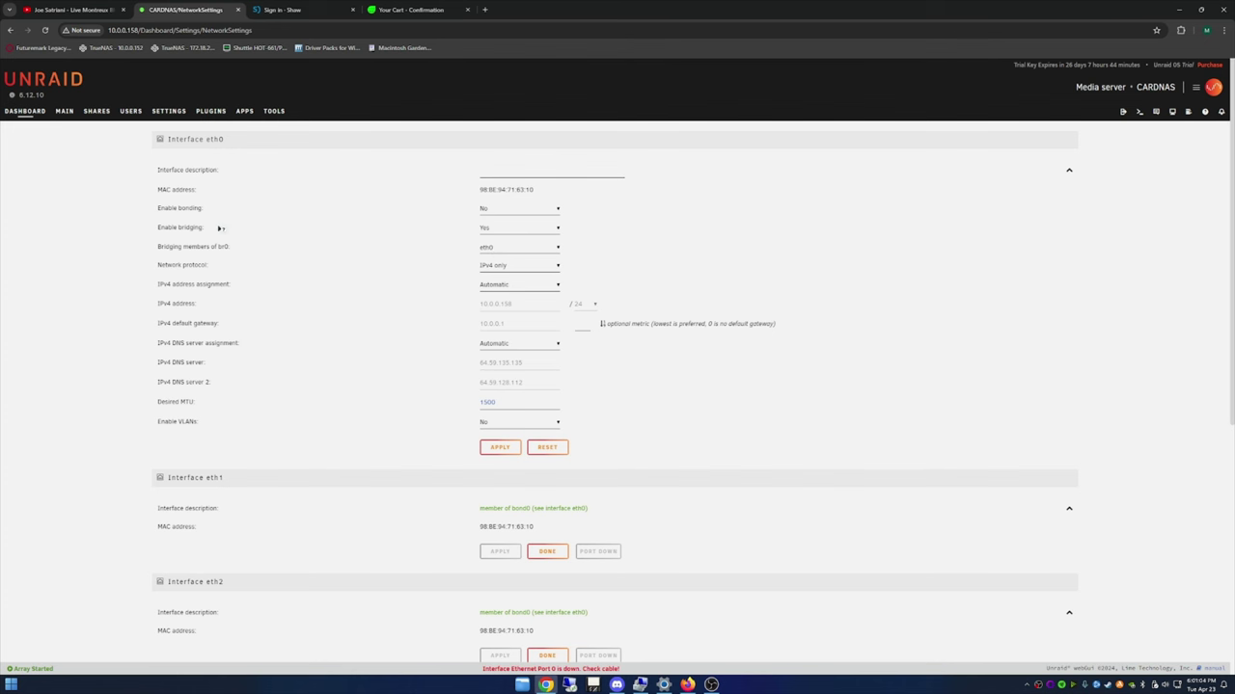
left_click(558, 228)
left_click(510, 245)
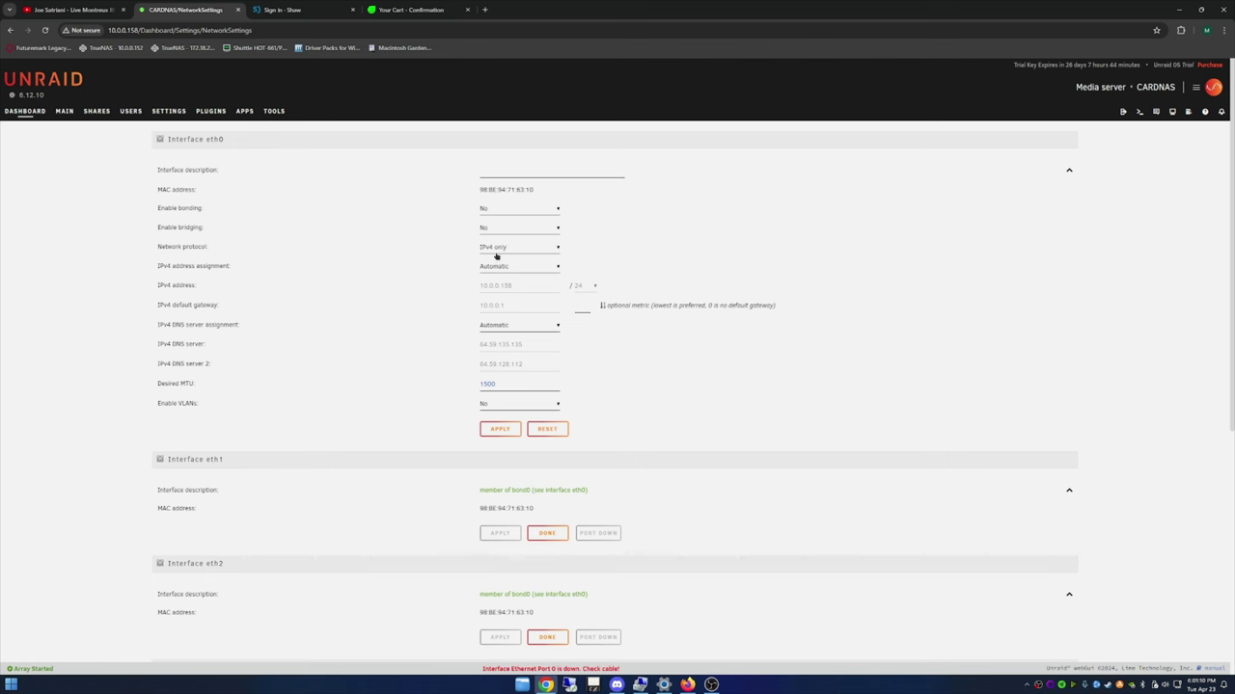
scroll(804, 523, "down", 5)
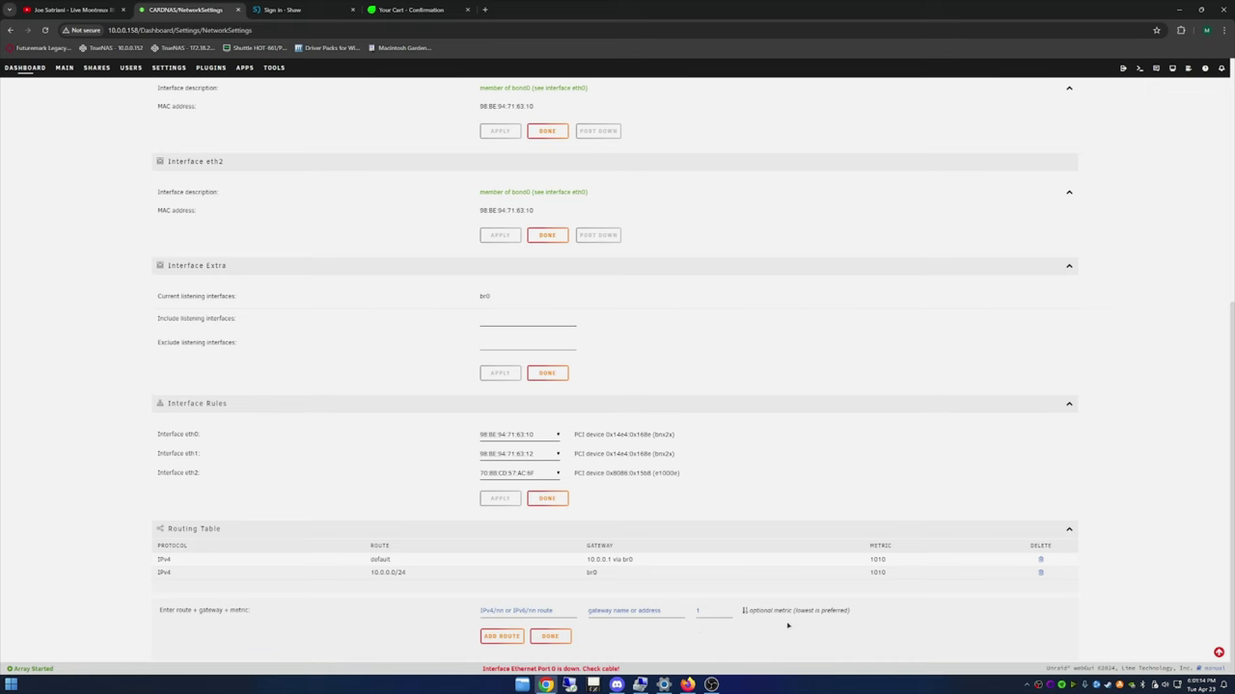
scroll(786, 623, "up", 4)
scroll(788, 622, "up", 2)
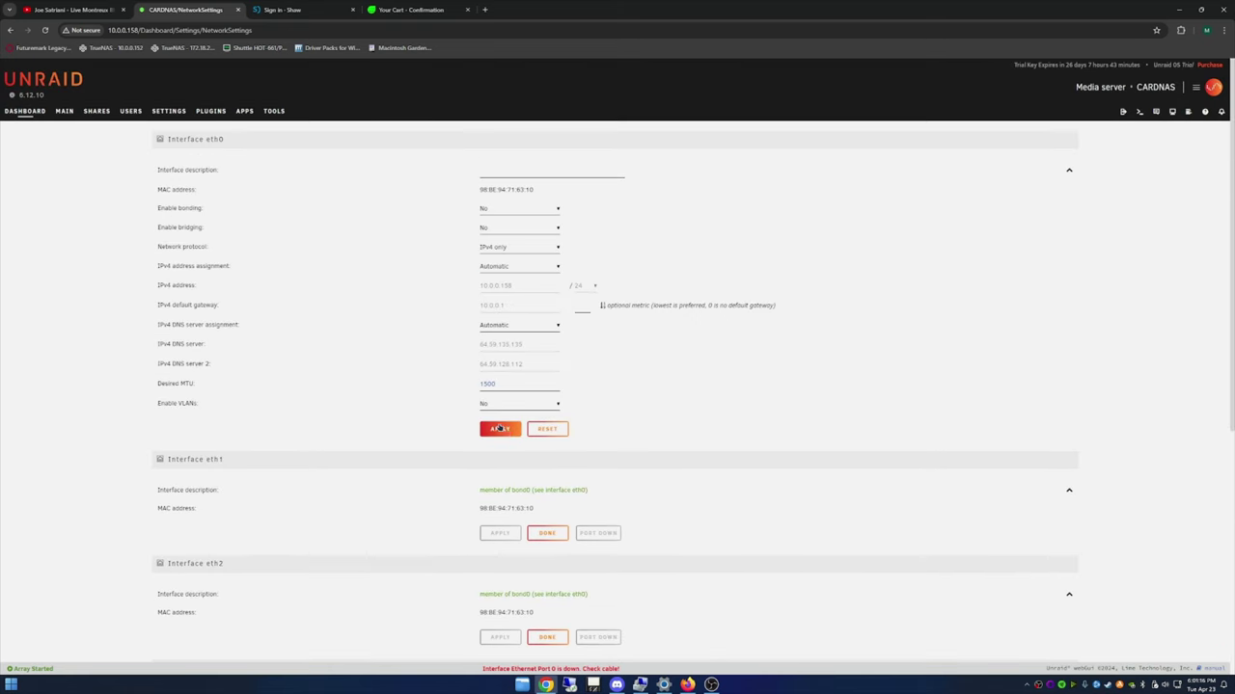
left_click(523, 229)
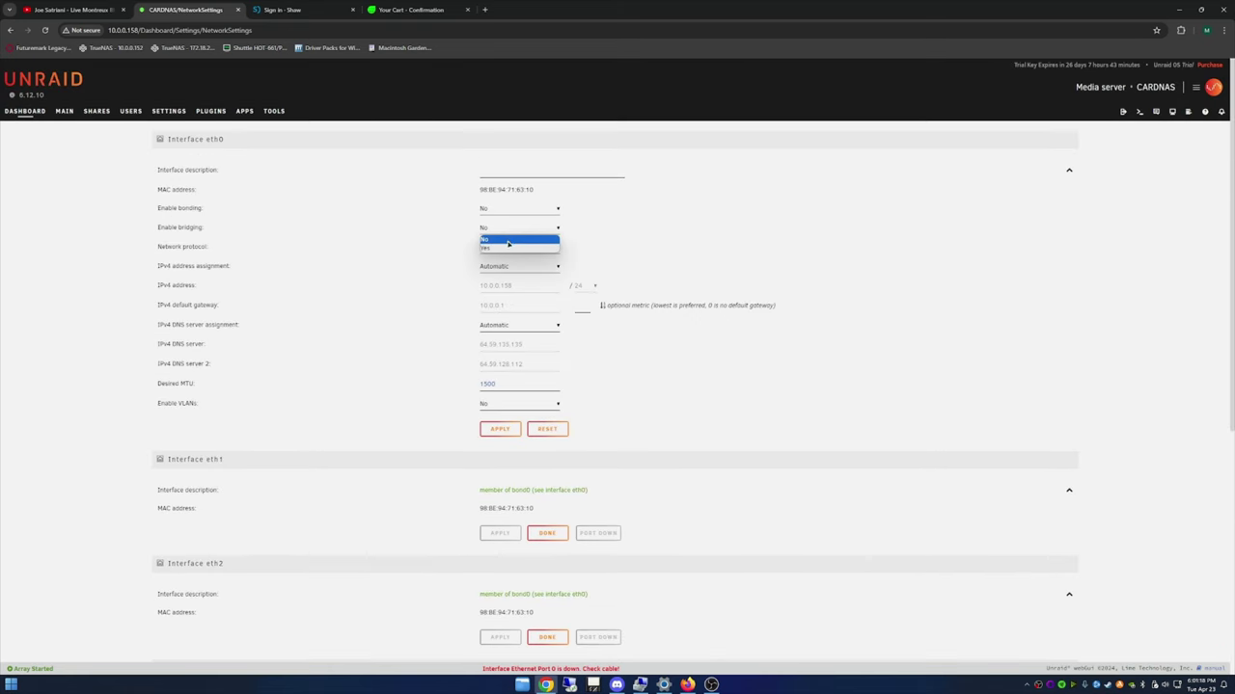
left_click(510, 248)
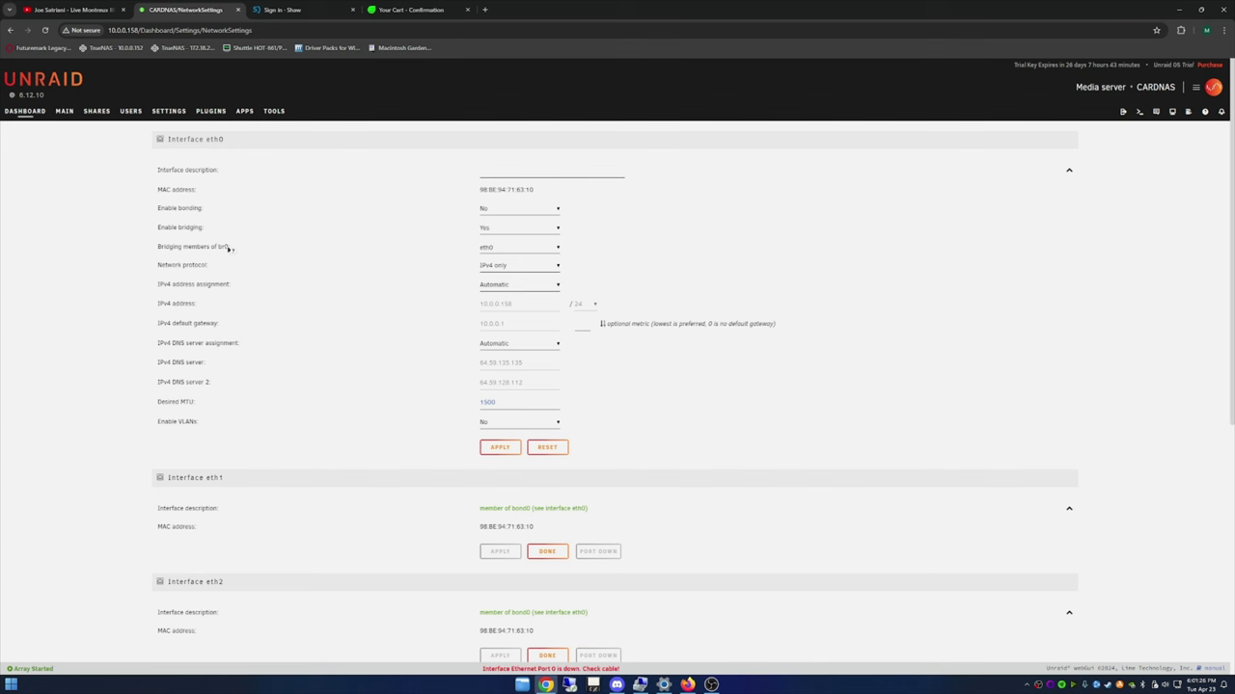
Apply the eth0 network changes and reload the server's web interface at the base address 10.0.0.158.
left_click(501, 448)
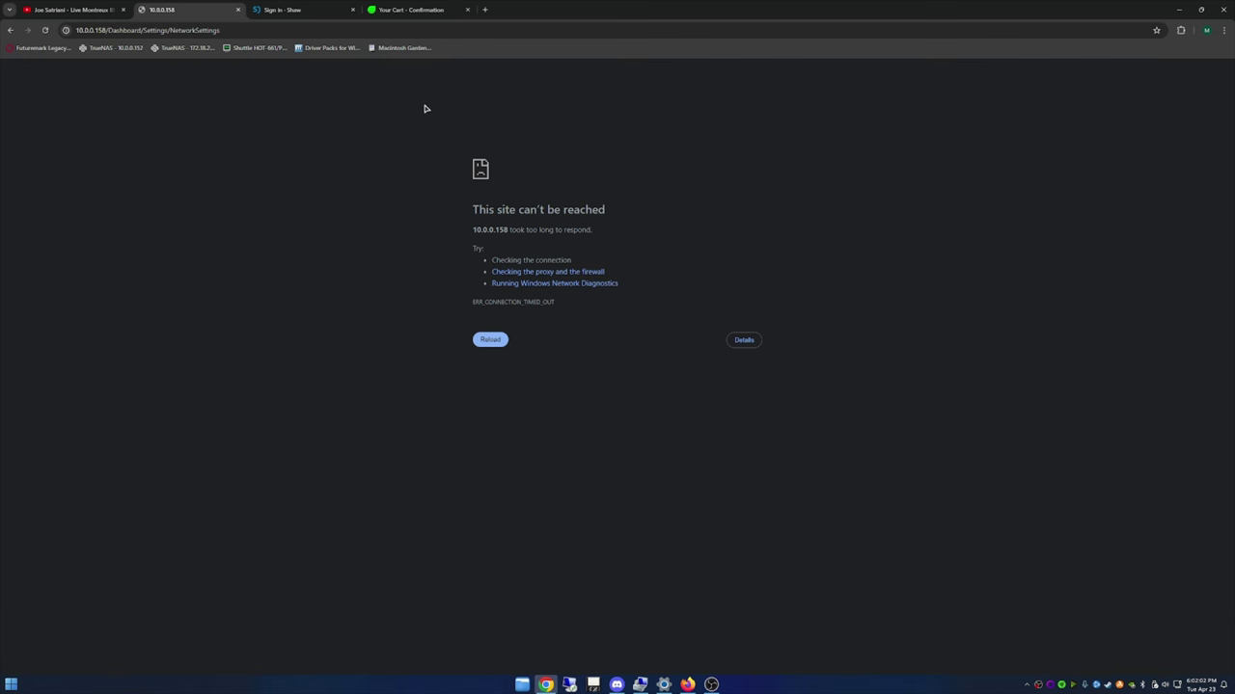
left_click(251, 29)
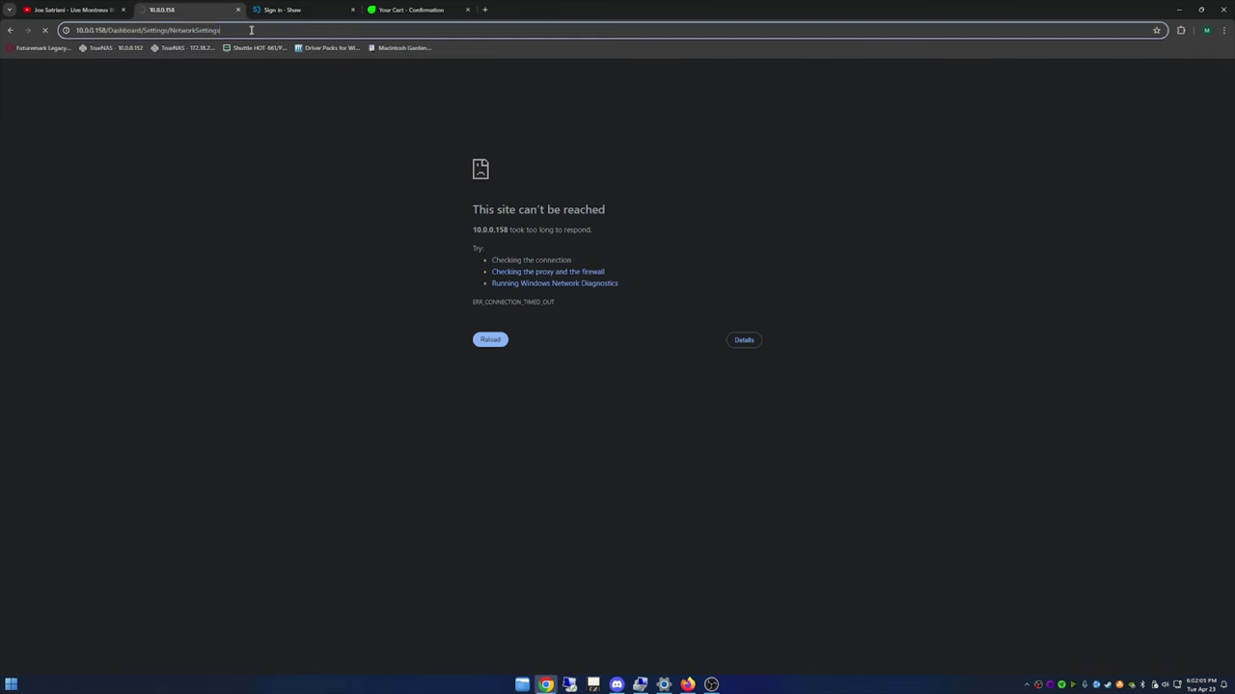
left_click(108, 30)
left_click_drag(108, 30, 273, 40)
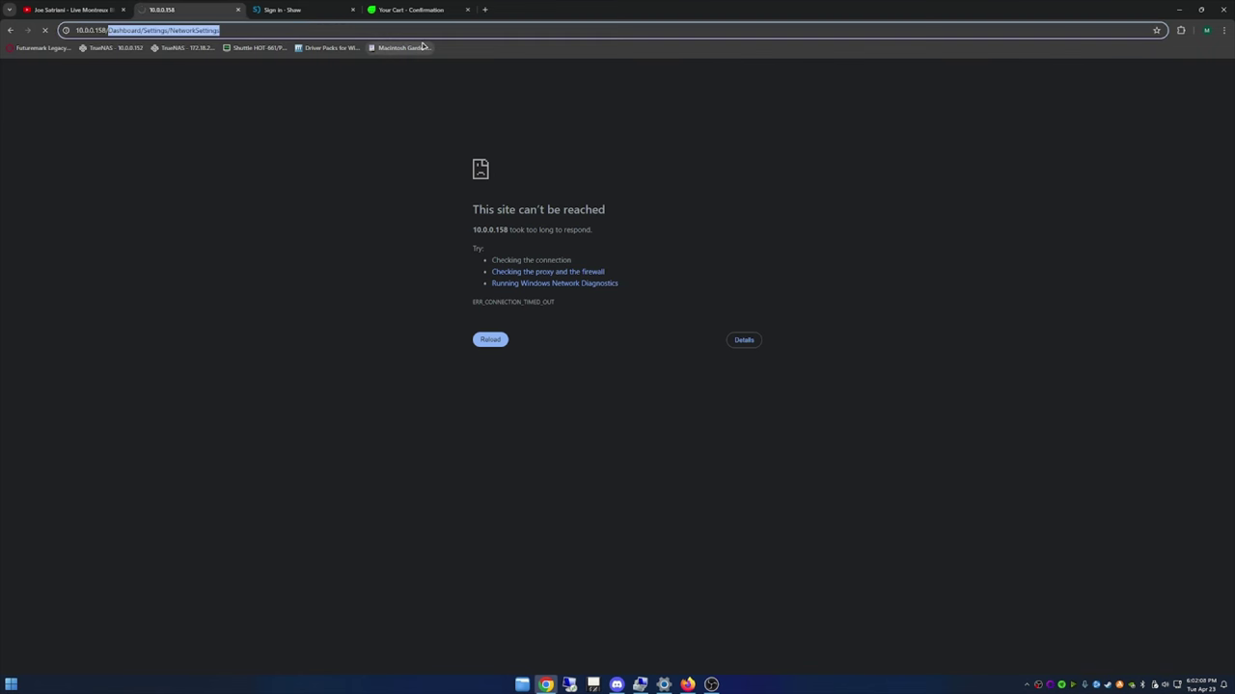
key("BackSpace")
key("Return")
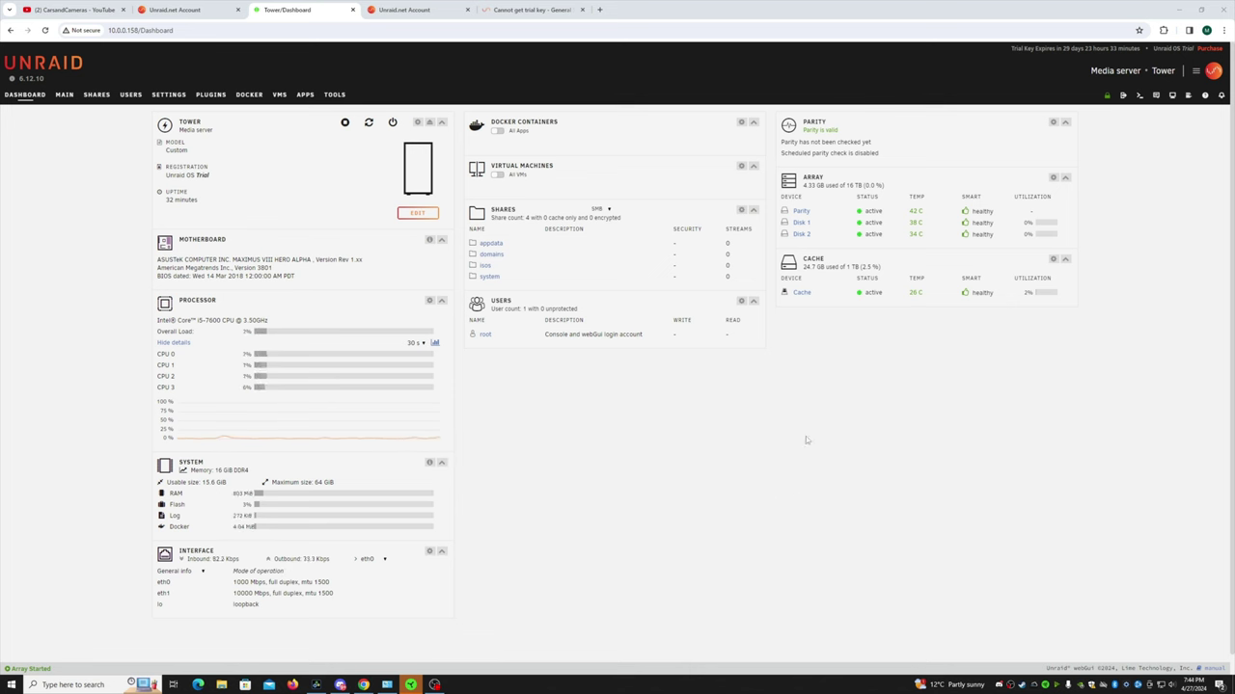
Open the network settings from the dashboard and enter Private as the interface description of eth1.
left_click(430, 554)
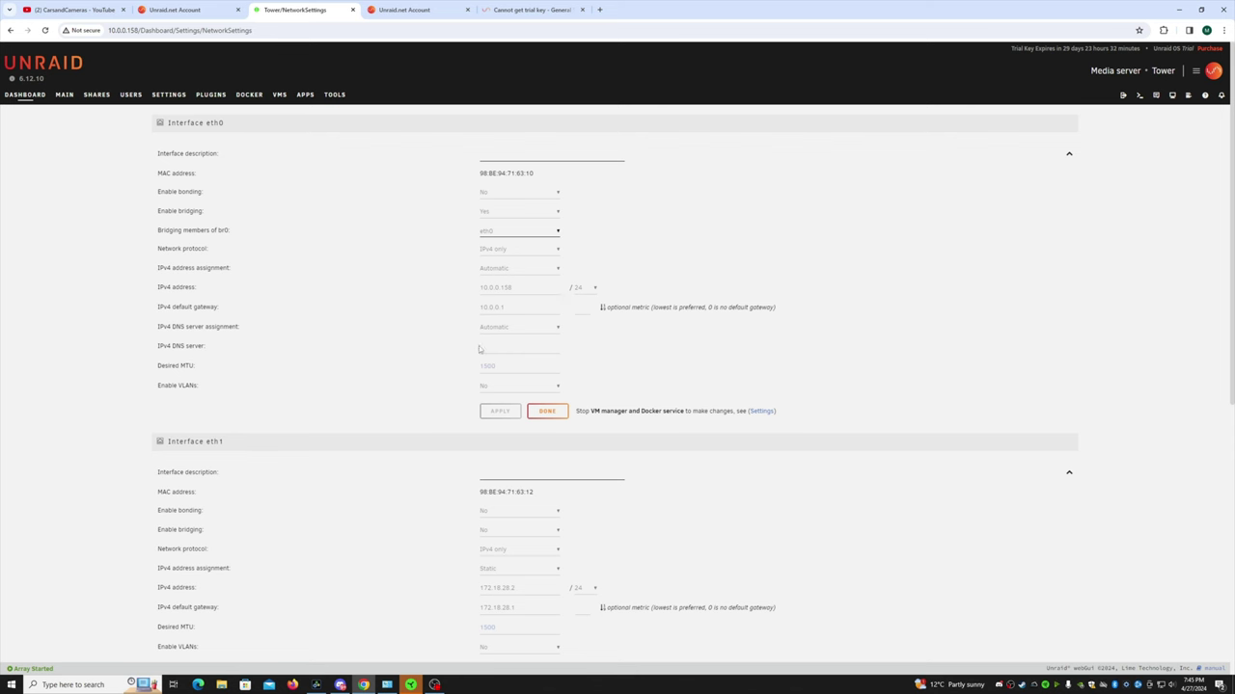
scroll(290, 415, "down", 1)
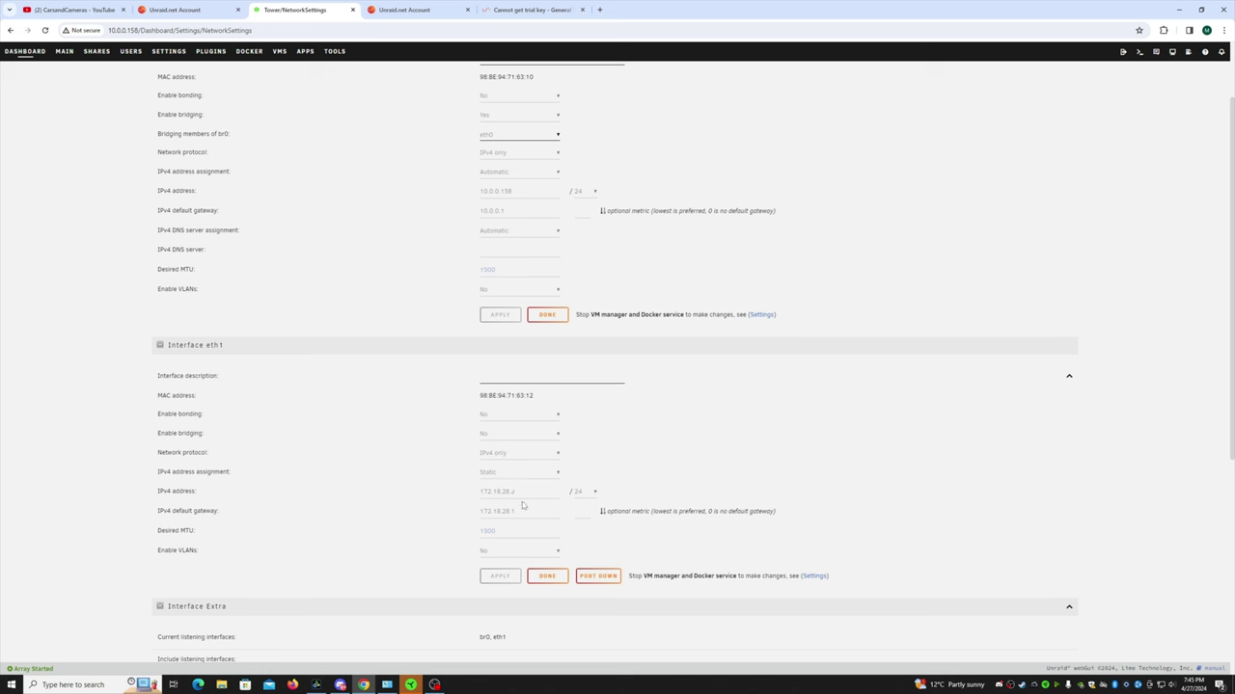
left_click(500, 376)
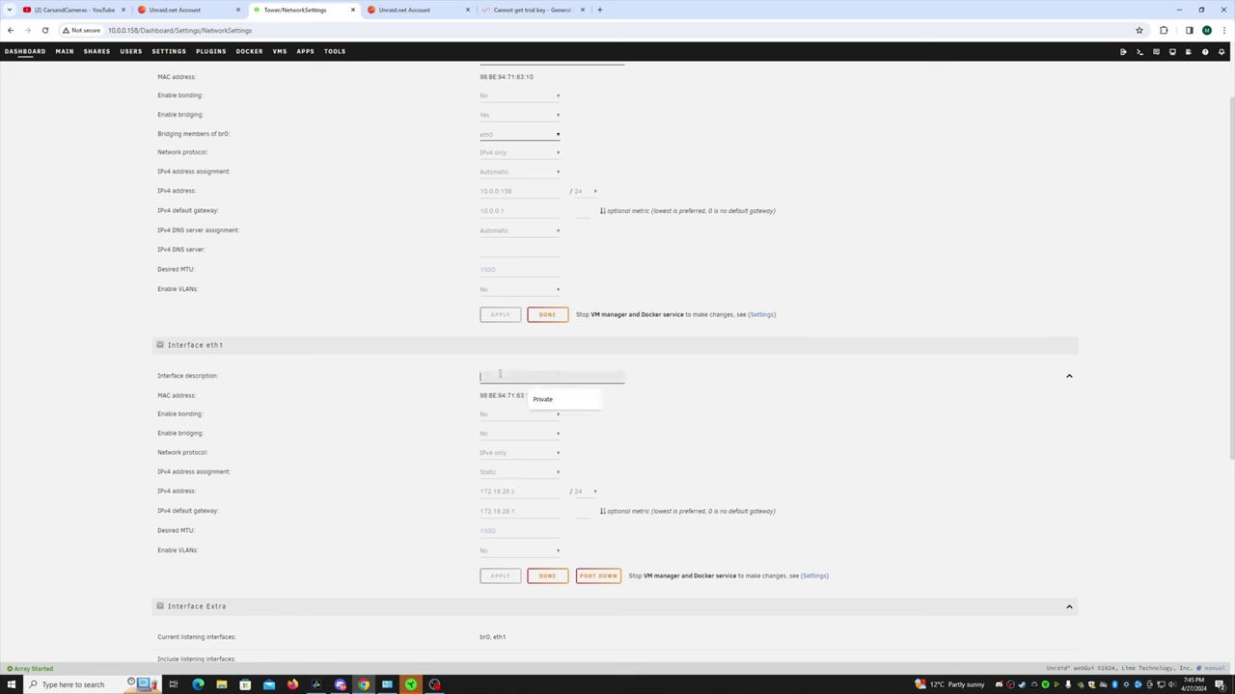
left_click(537, 400)
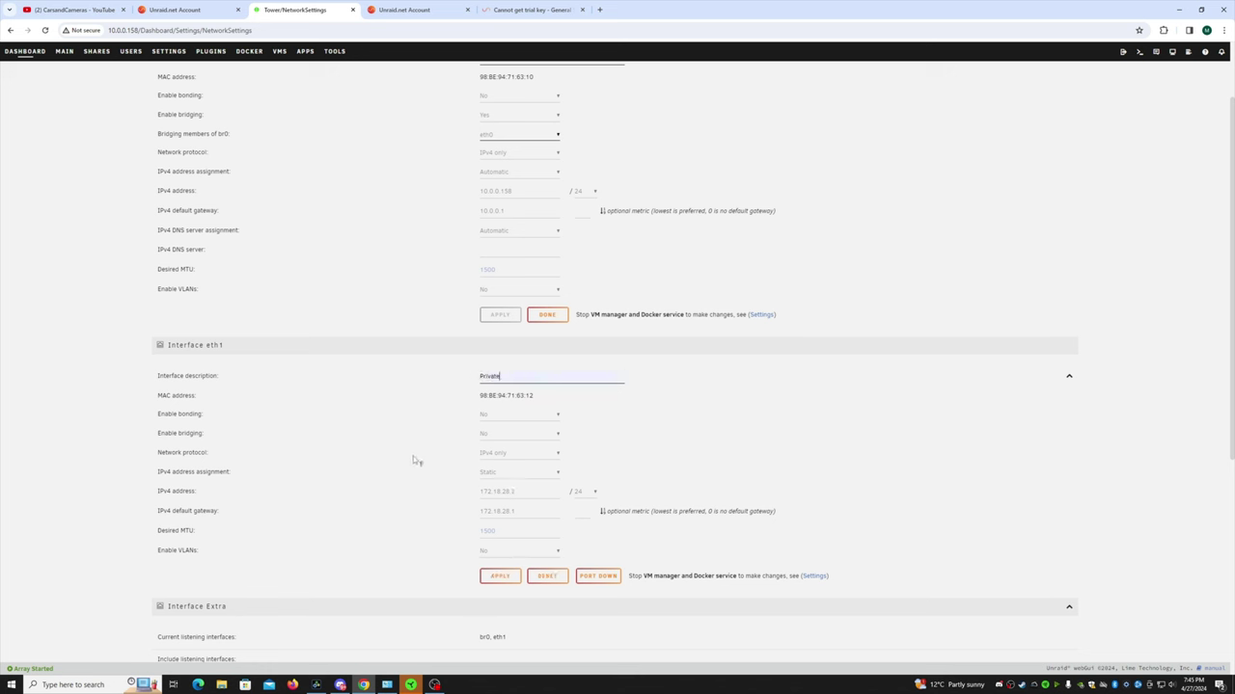
Set the interface description of eth0 to Public and apply the change.
scroll(415, 471, "up", 1)
left_click(501, 151)
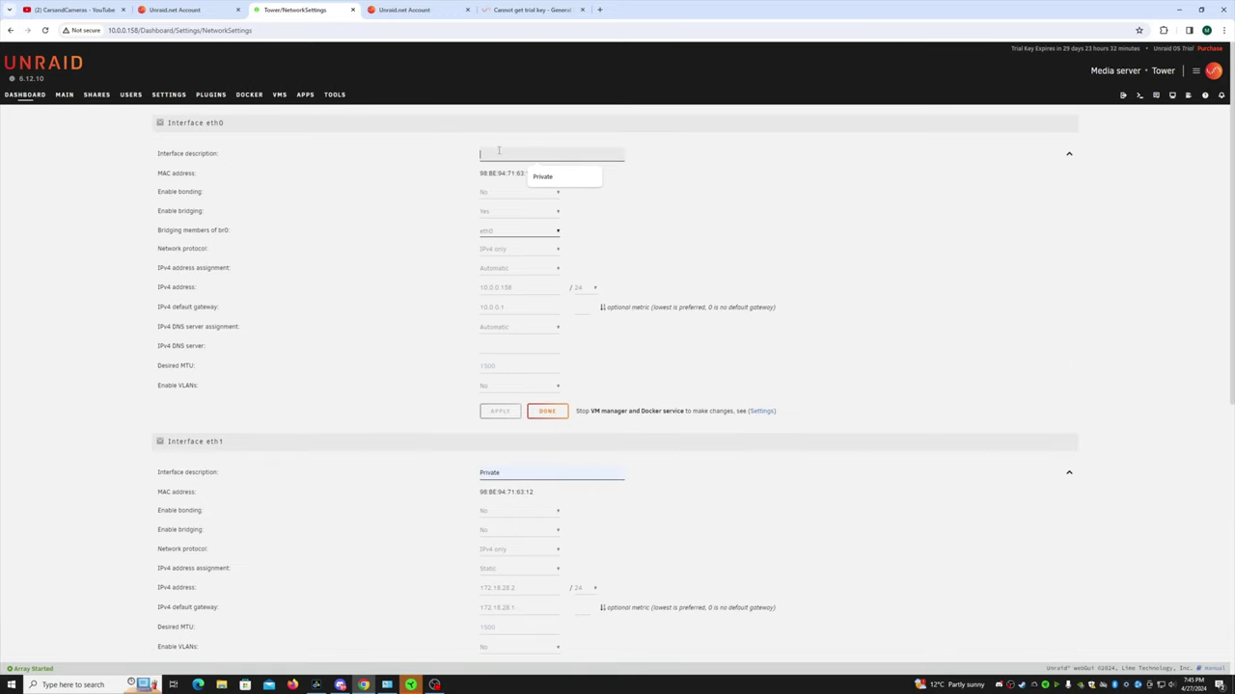
type("Public")
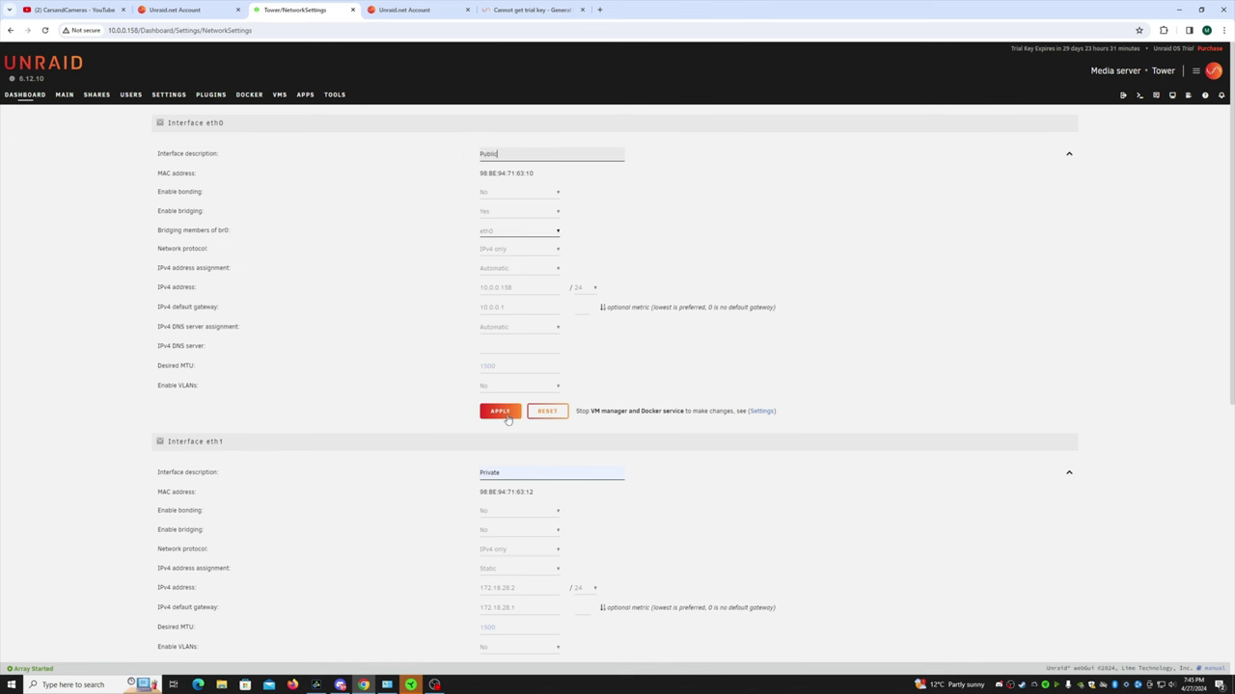
left_click(501, 414)
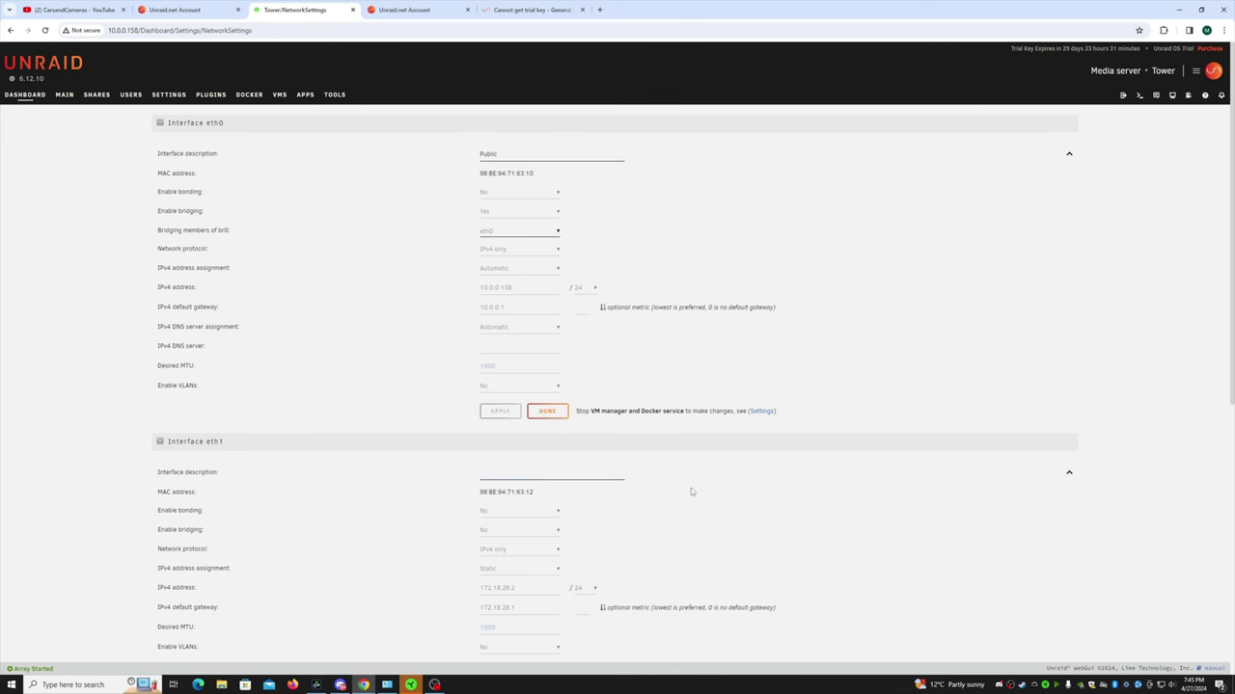
Set the interface description of eth1 to Private and apply the change to that interface.
scroll(684, 479, "down", 4)
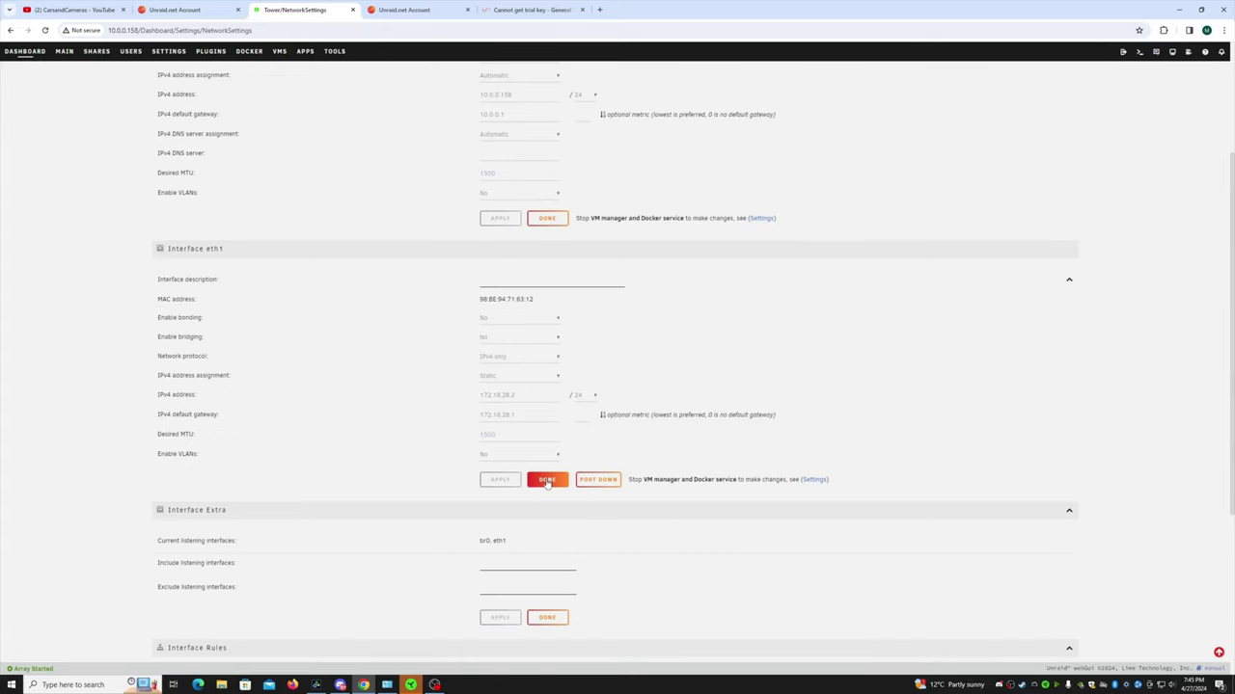
left_click(483, 280)
left_click(533, 300)
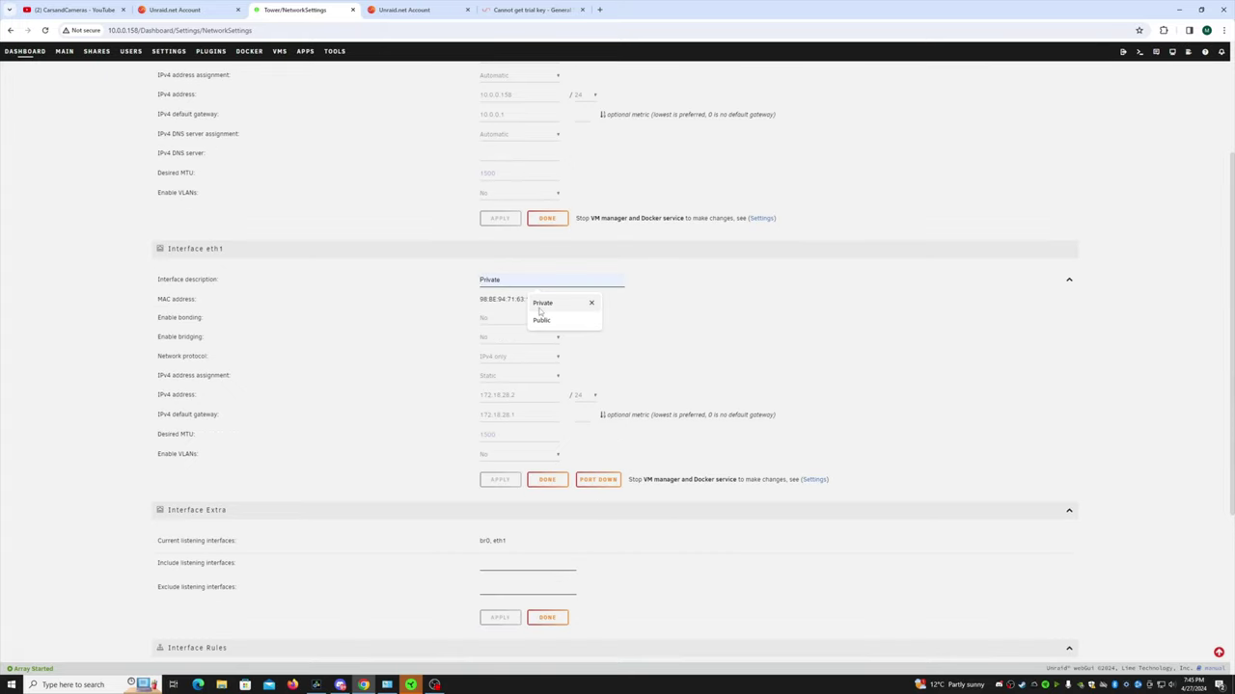
left_click(500, 479)
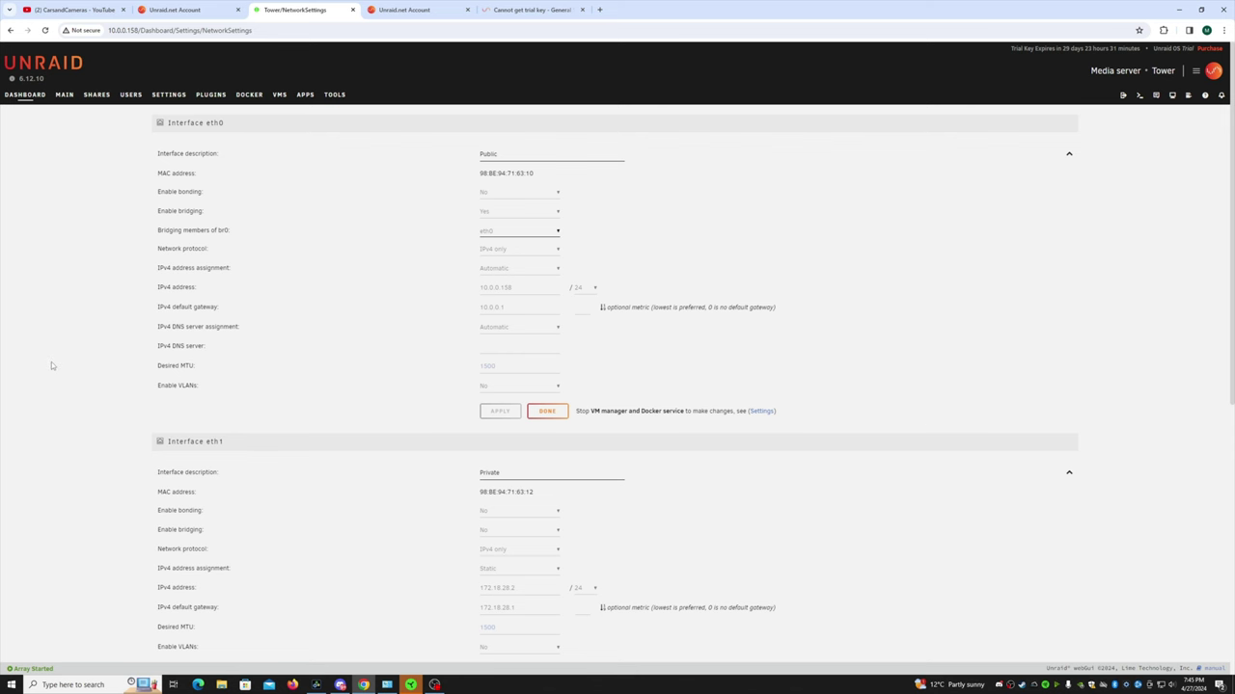
scroll(68, 357, "down", 3)
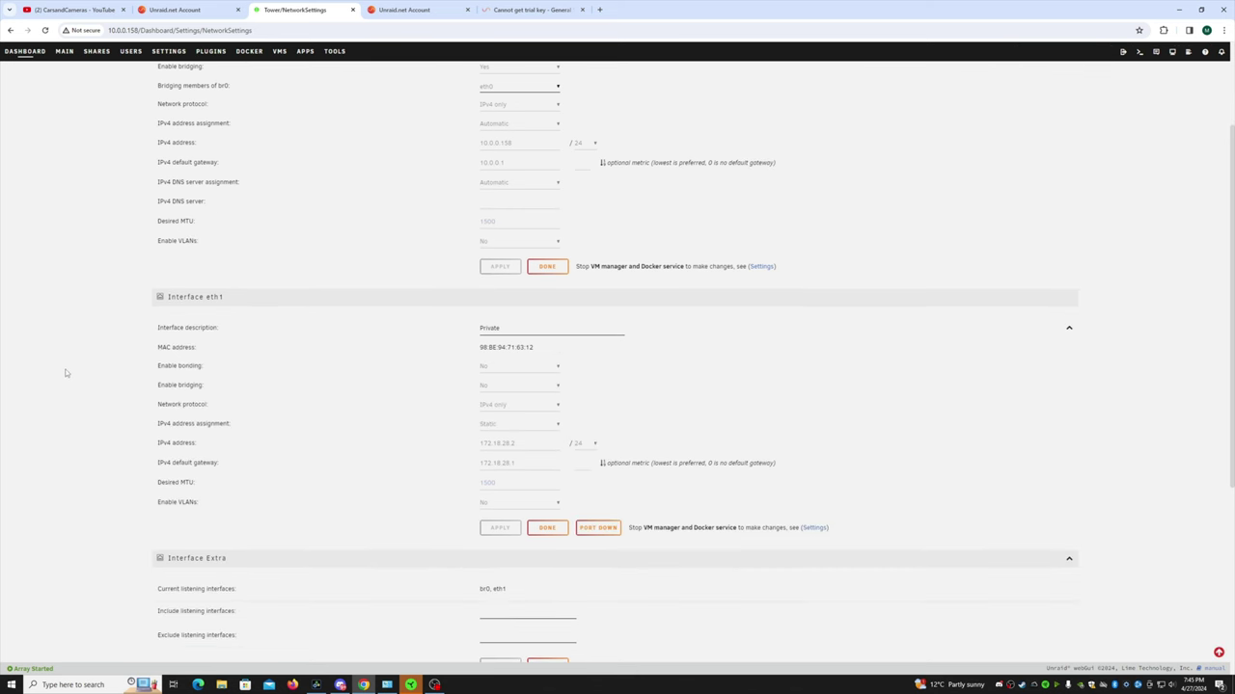
scroll(78, 378, "down", 3)
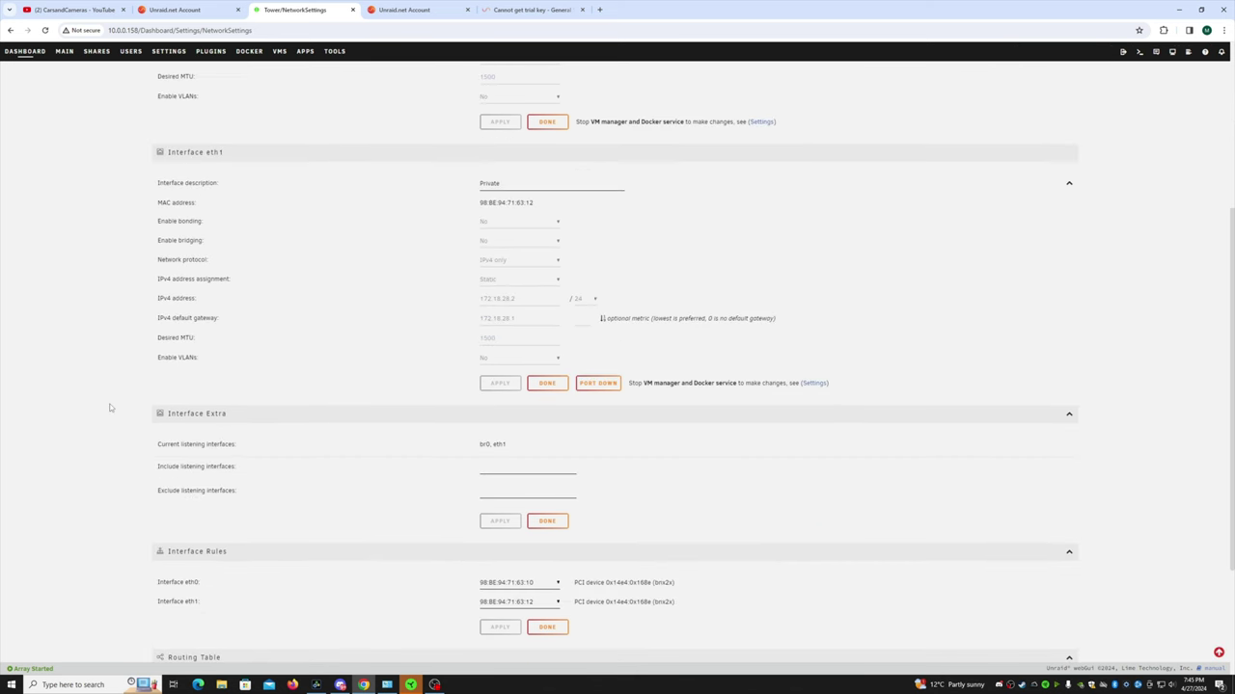
scroll(110, 405, "up", 3)
scroll(110, 410, "up", 3)
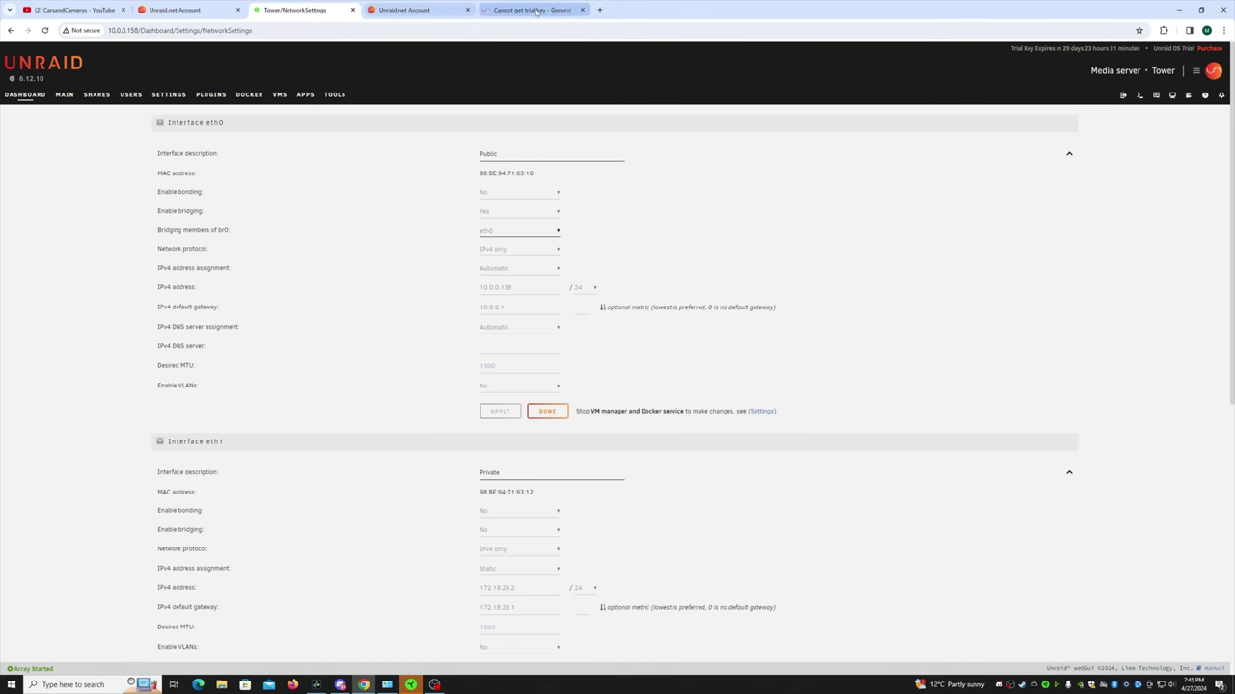
Close the trial-key forum page, check access to the server at 172.18.28.2 in the account tab, and close that tab.
left_click(583, 10)
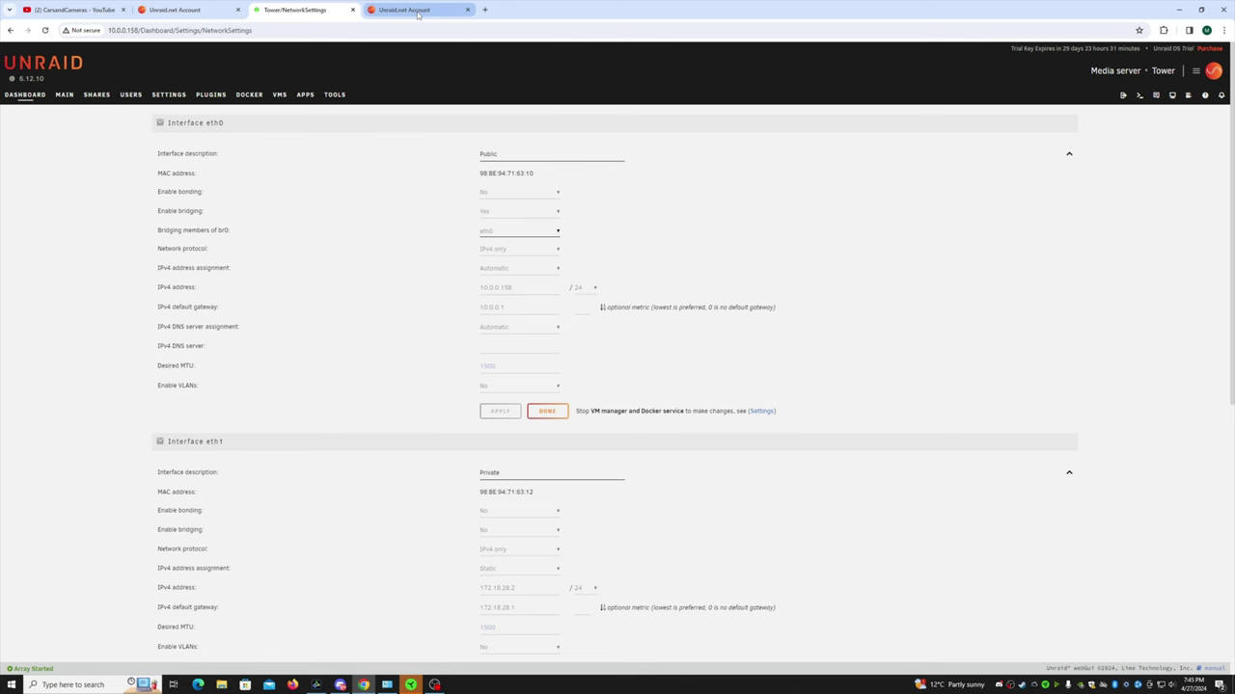
left_click(420, 11)
left_click(193, 31)
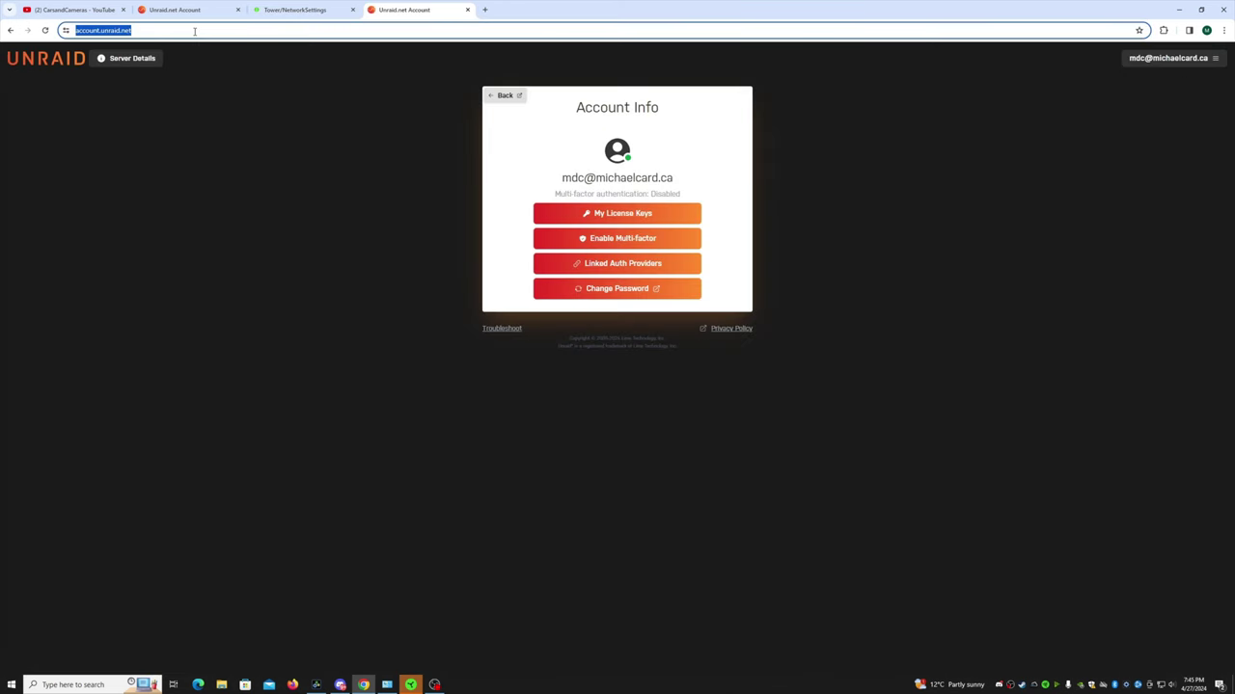
type("172")
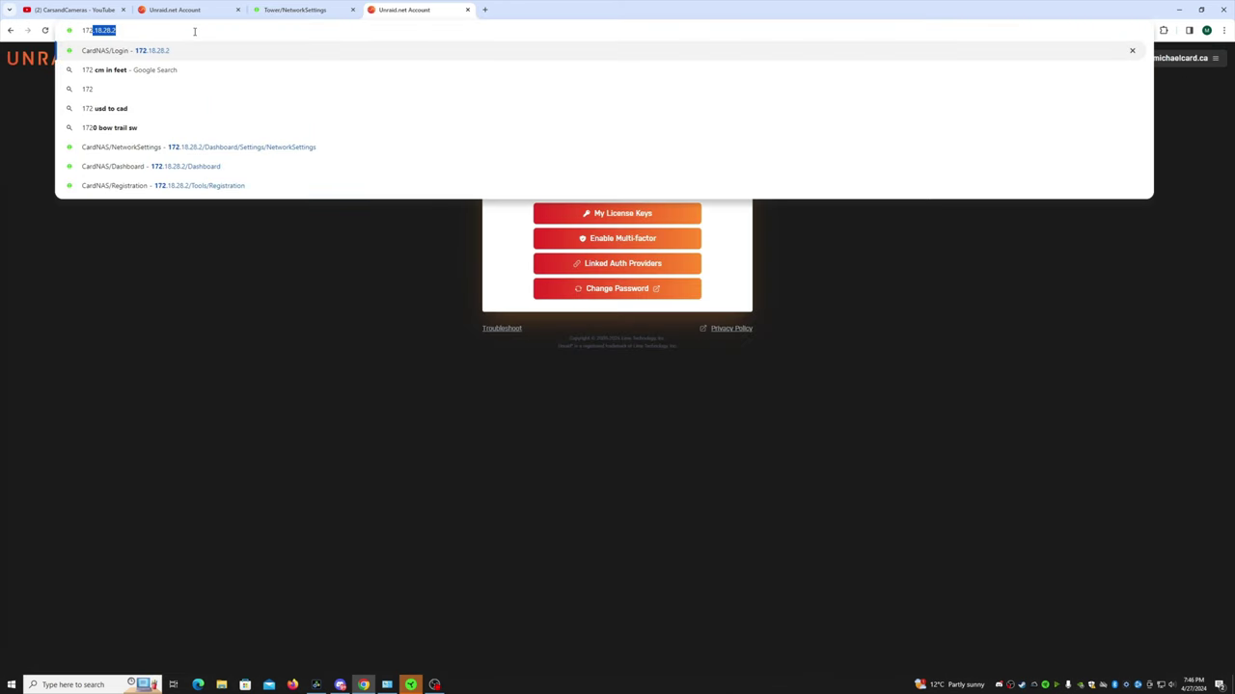
type(".18.28.2")
key("Return")
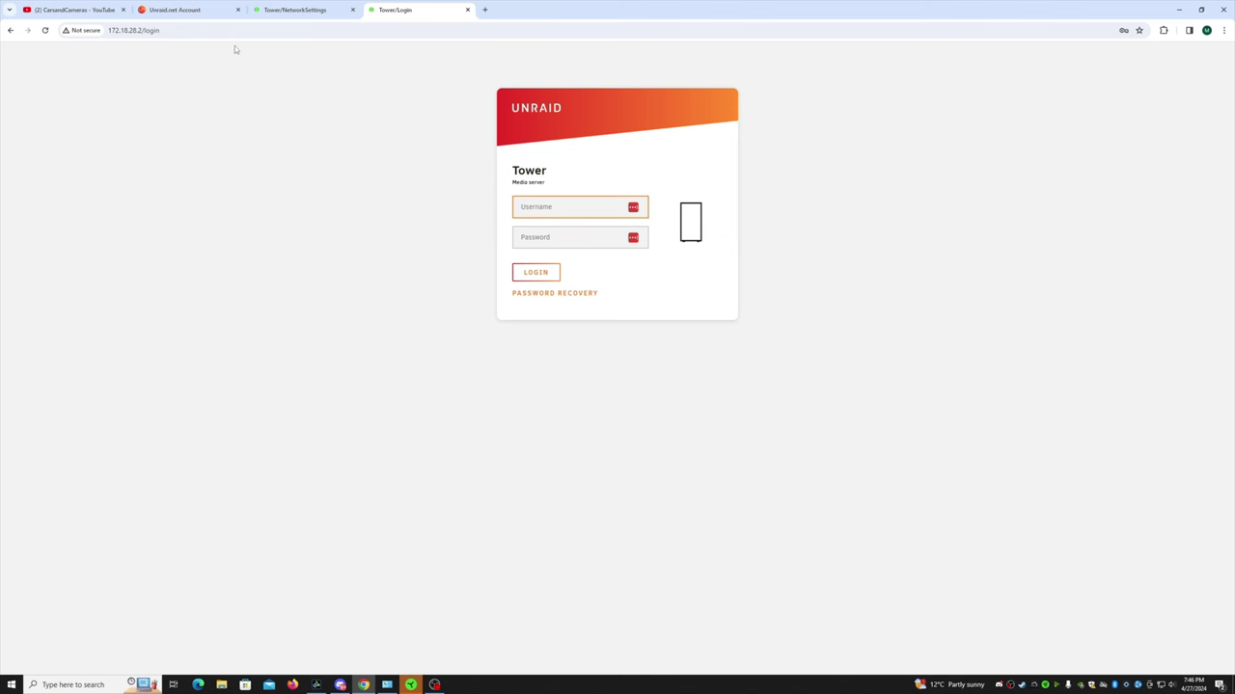
left_click(468, 10)
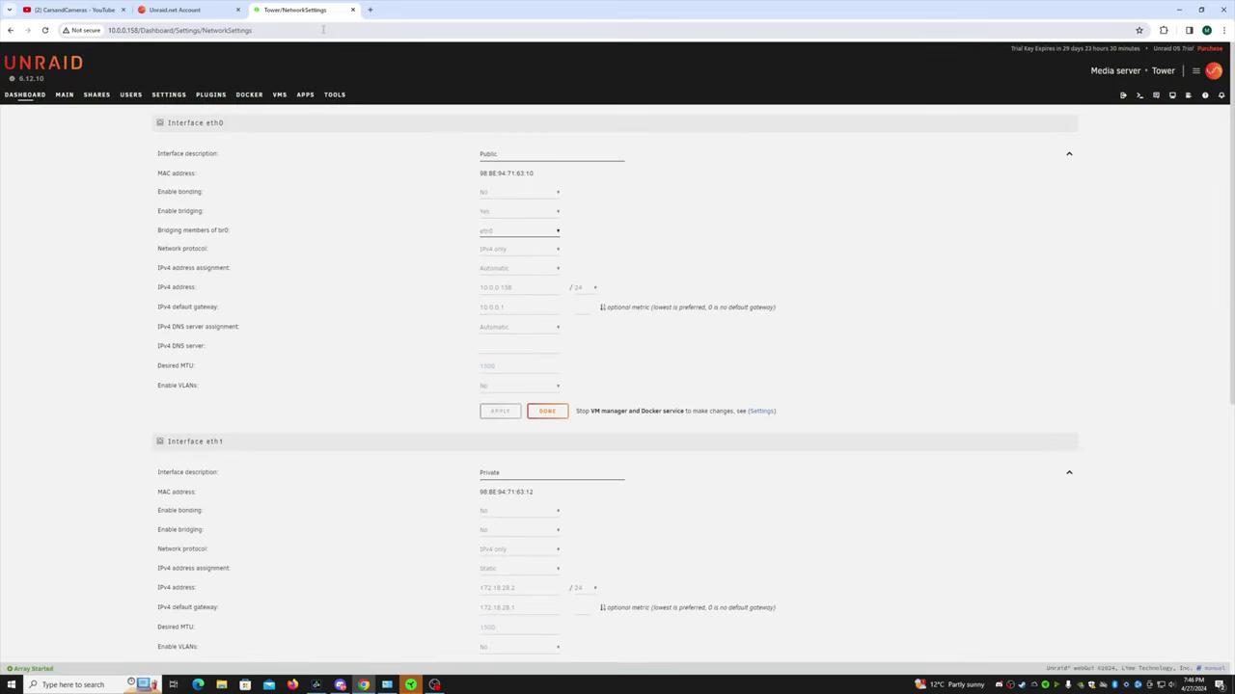
Return to the dashboard and open the Docker settings to review them.
left_click(65, 96)
left_click(23, 96)
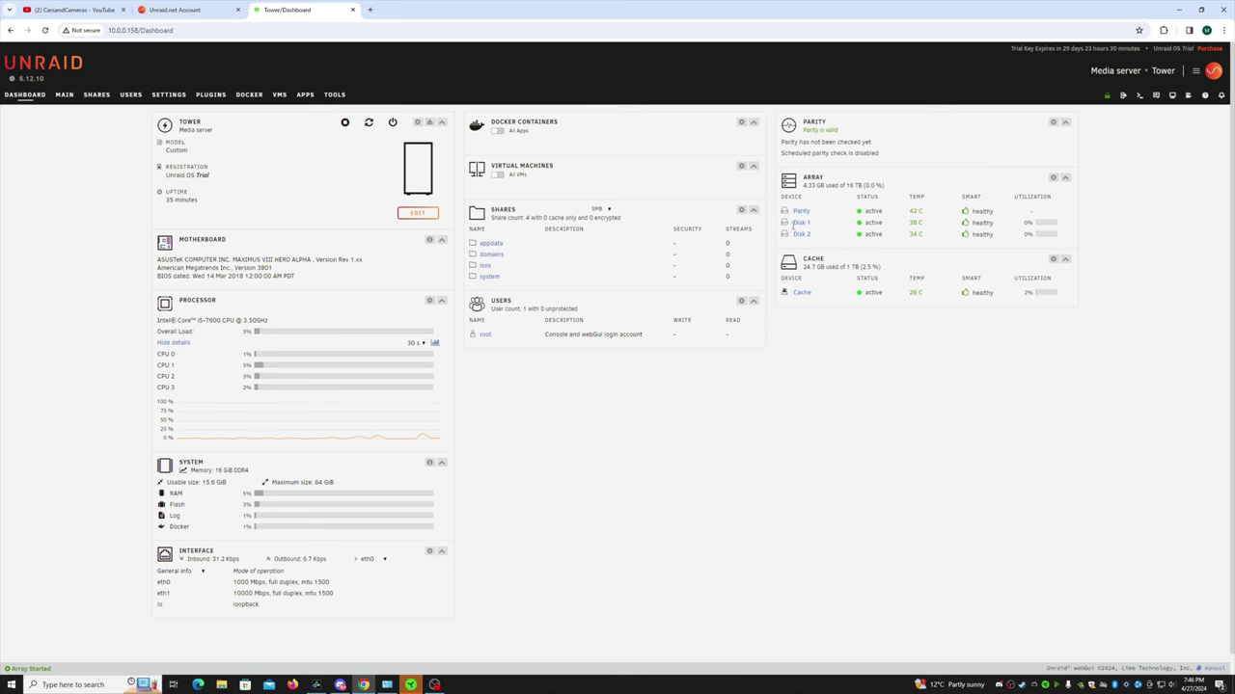
left_click(275, 520)
left_click(741, 122)
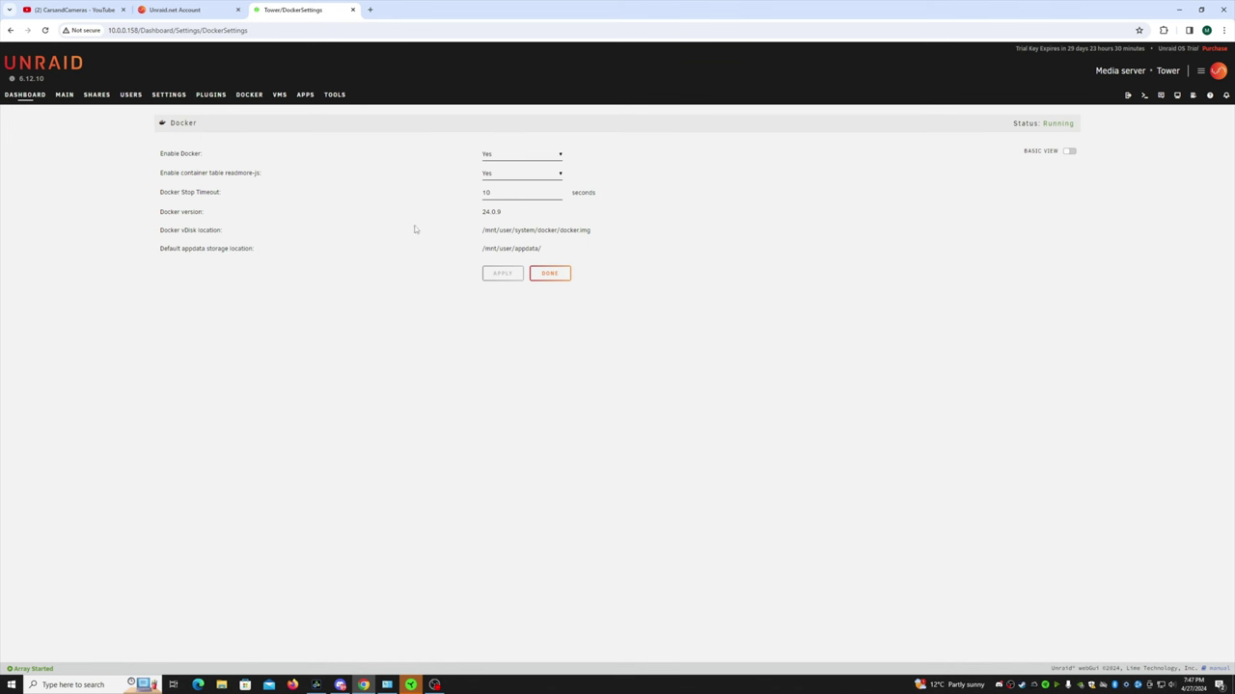
Start a new user share and name it Card-Share.
left_click(99, 101)
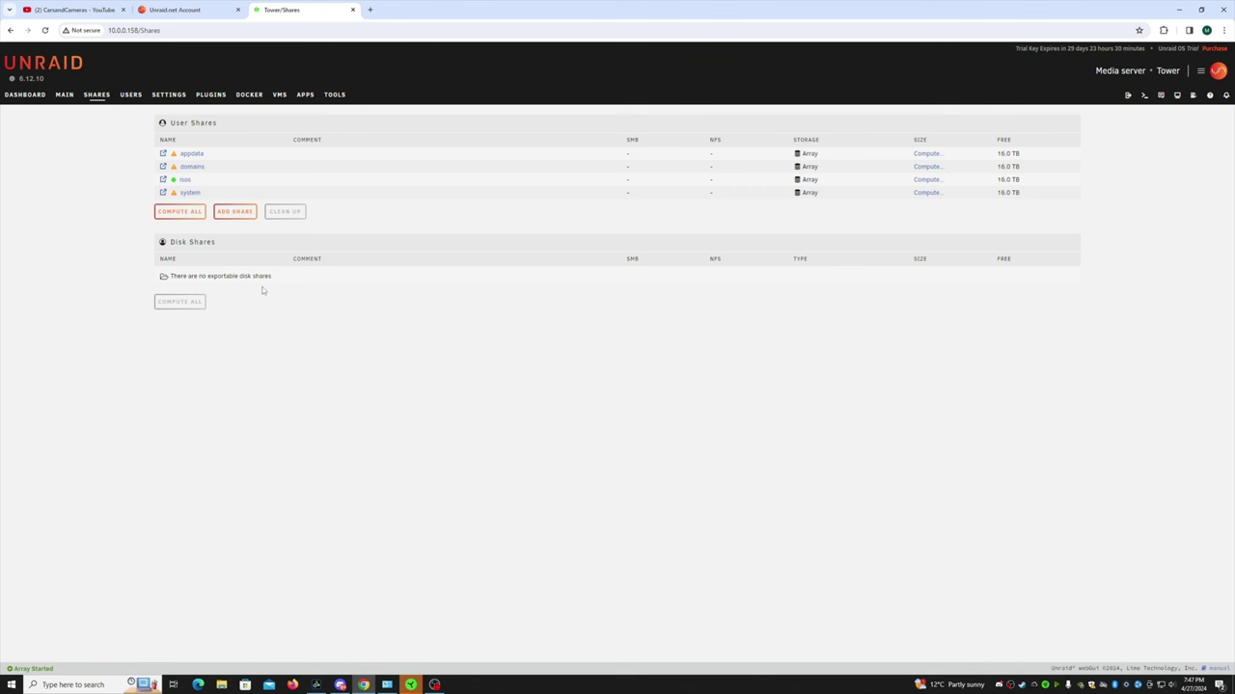
left_click(224, 212)
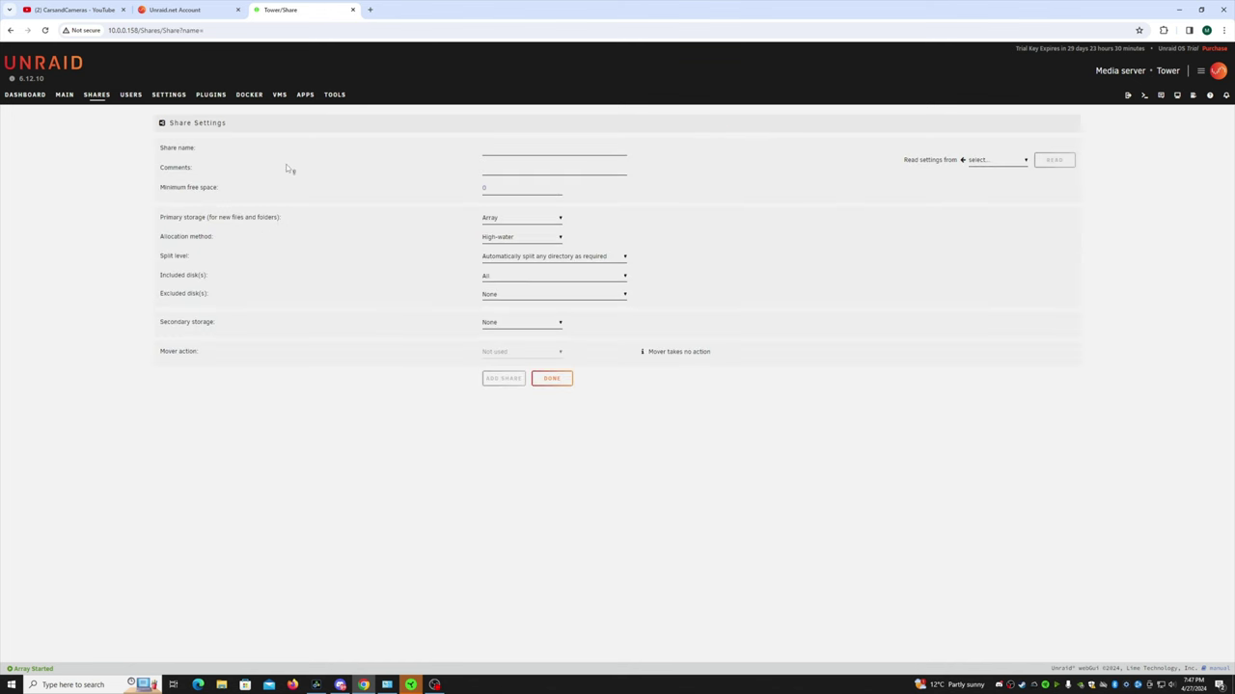
left_click(499, 150)
type("Card-Share")
Keep Array as primary storage, High-water as allocation method and None as secondary storage, and add the share.
left_click(511, 223)
left_click(518, 223)
left_click(528, 242)
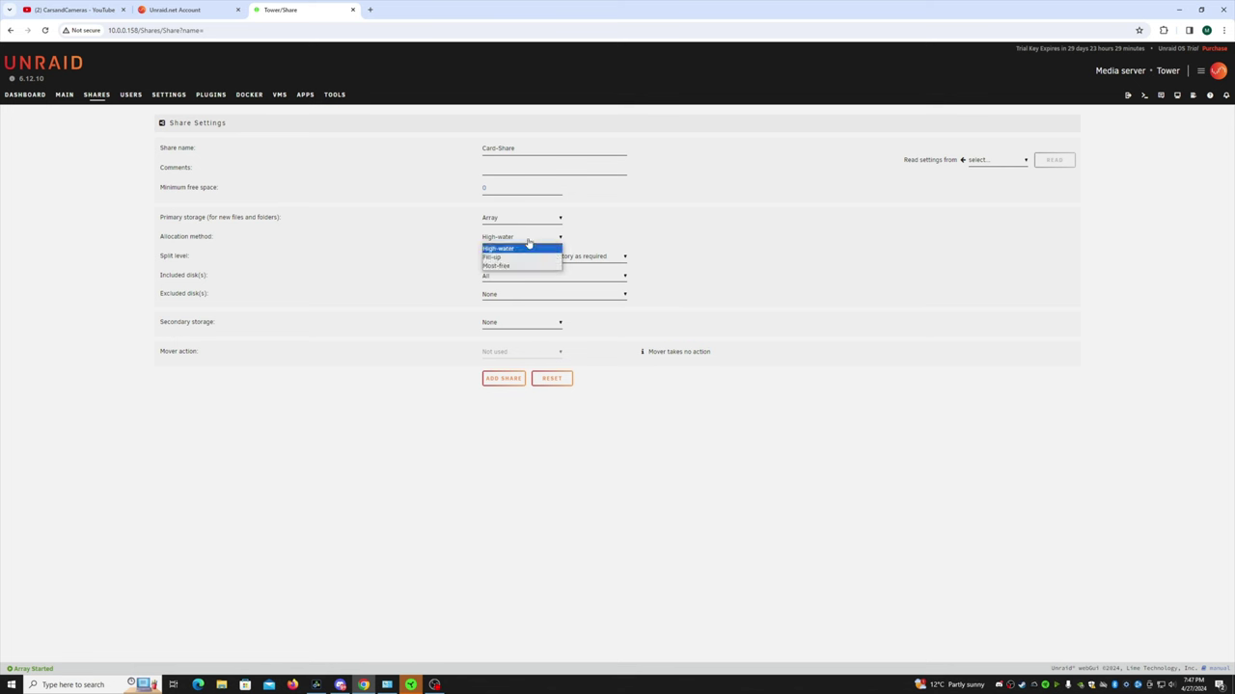
left_click(777, 243)
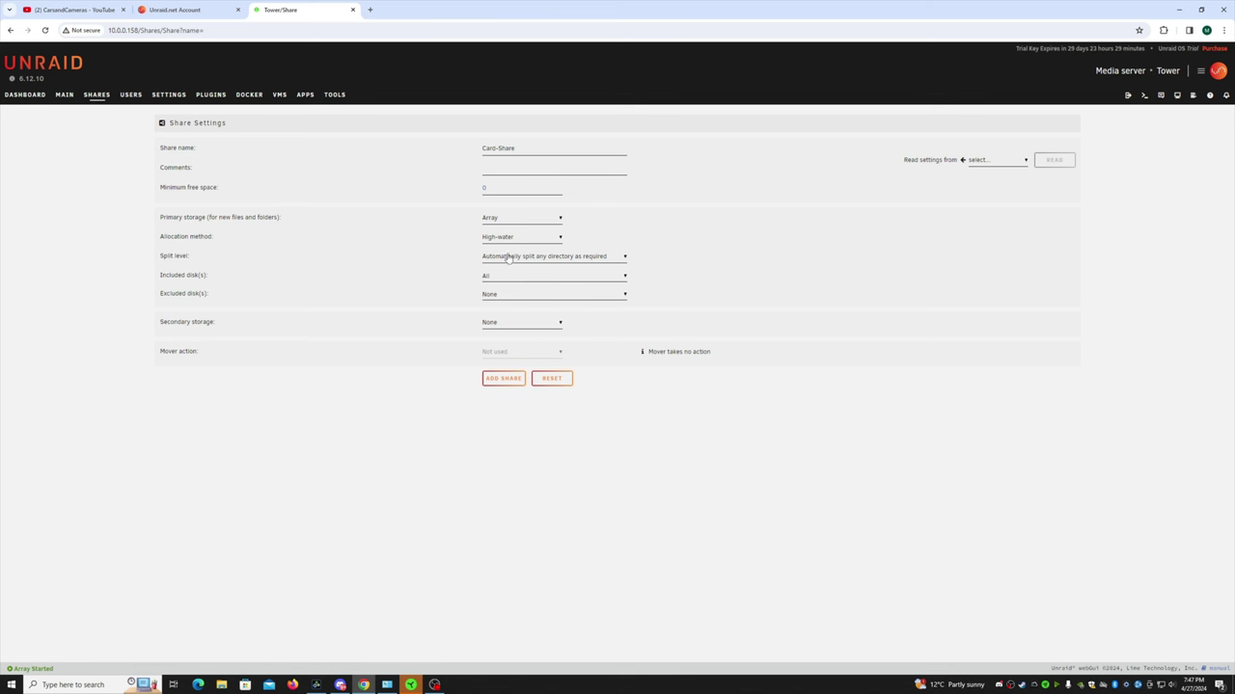
left_click(524, 328)
left_click(525, 329)
left_click(519, 329)
left_click(504, 381)
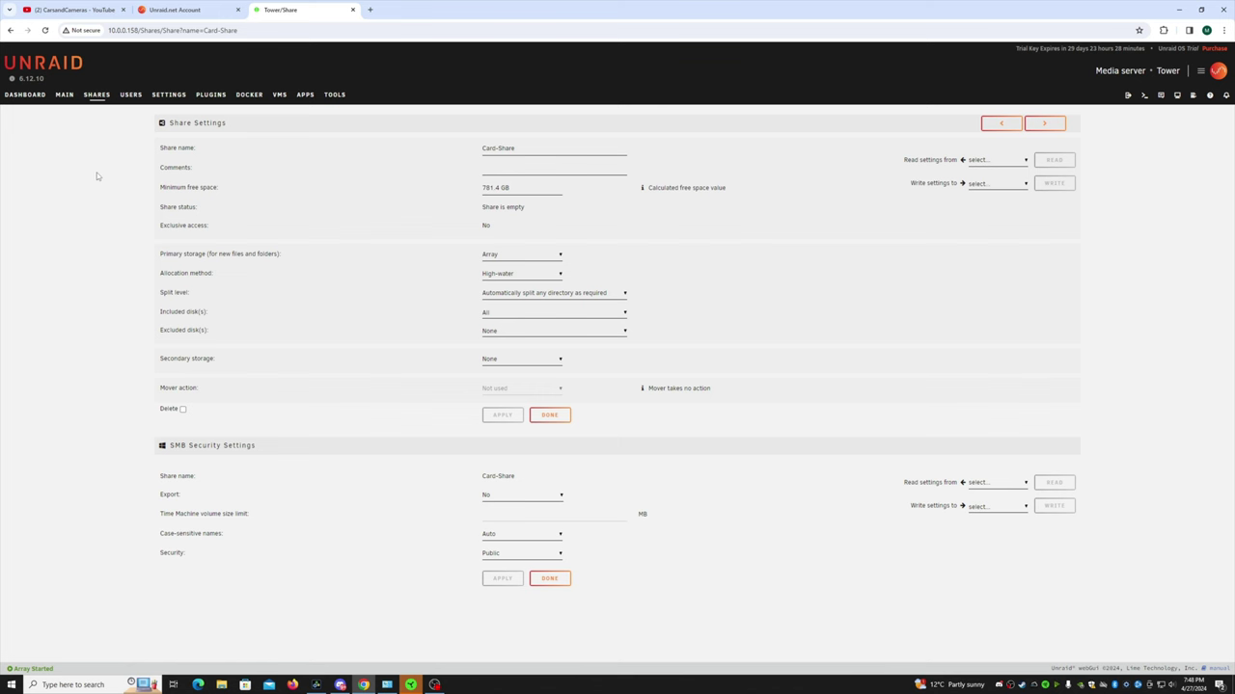
Start adding a share-access user, entering the person's first name as user name and Normal User as description.
left_click(131, 98)
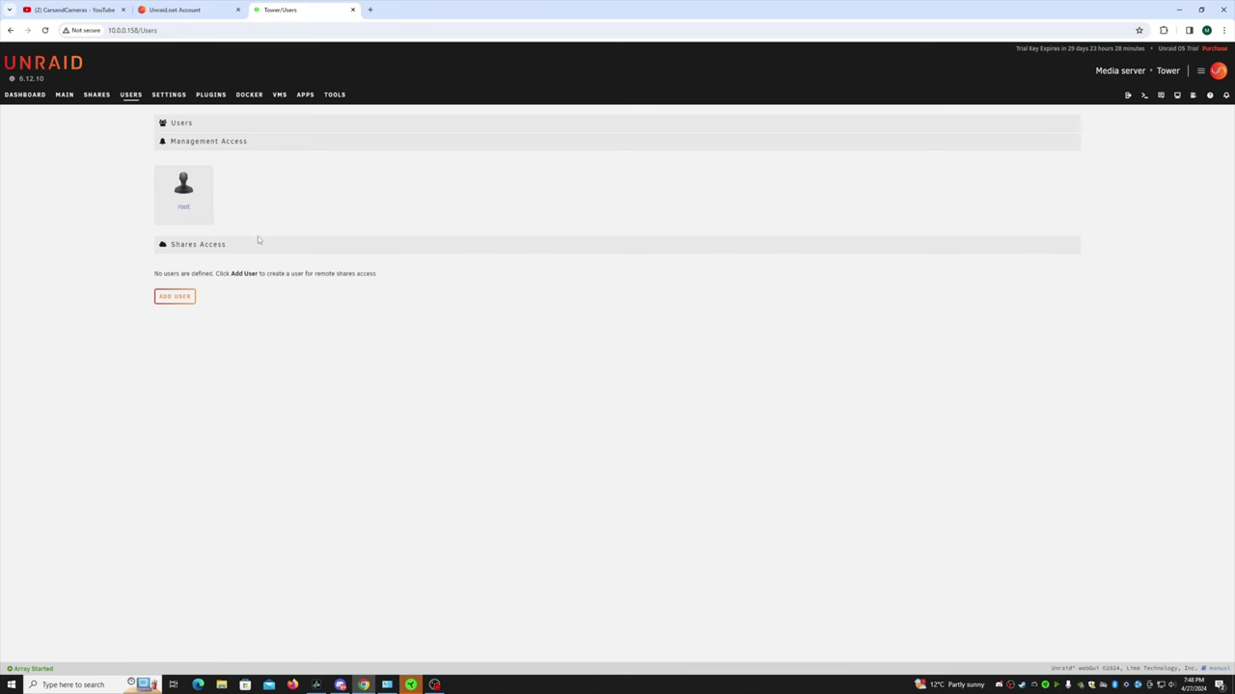
left_click(168, 298)
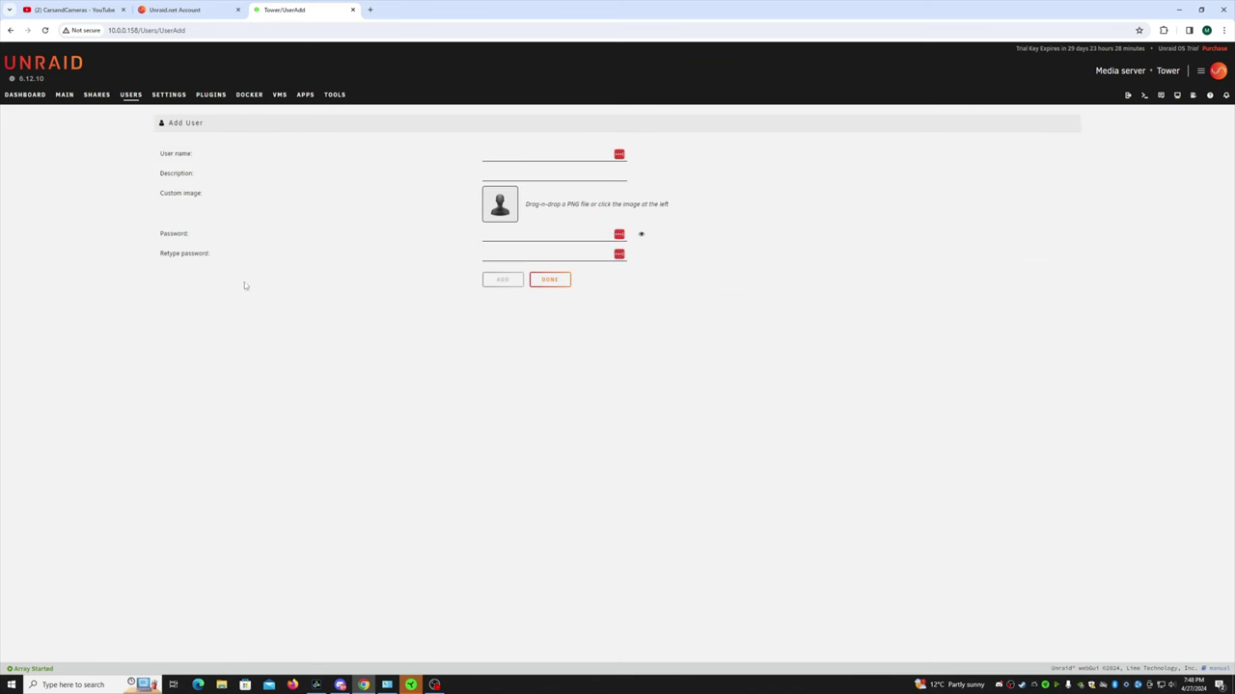
left_click(496, 157)
type("Michael")
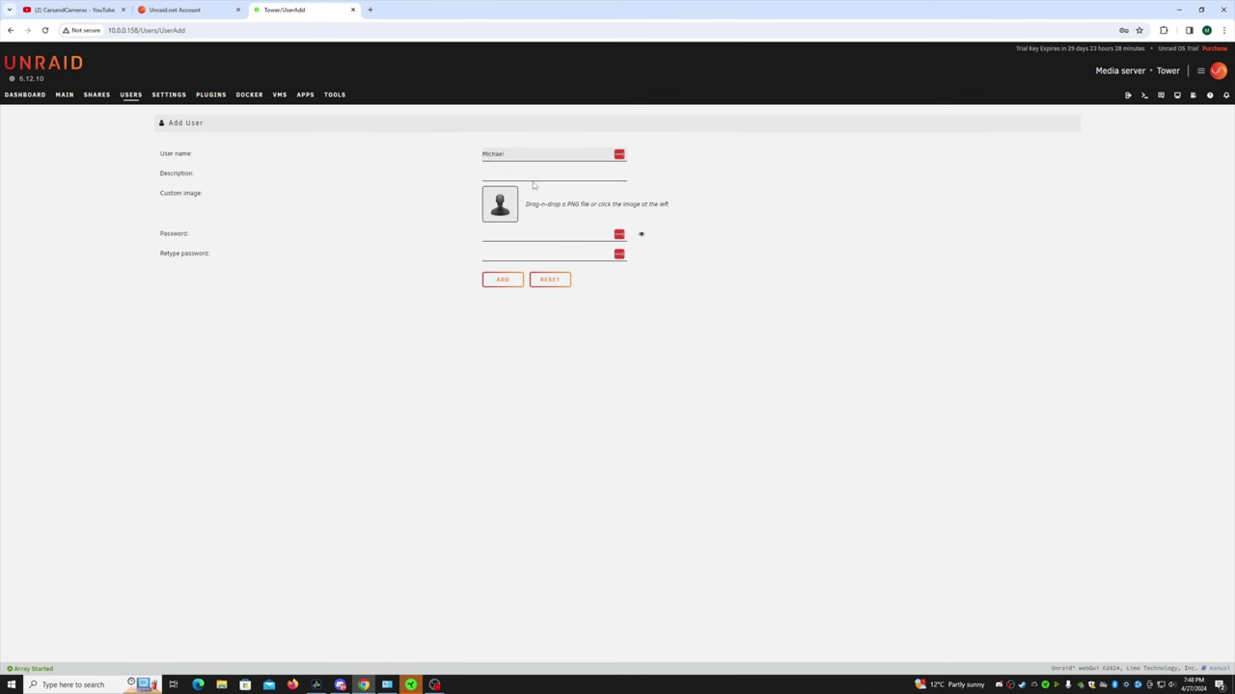
left_click(555, 176)
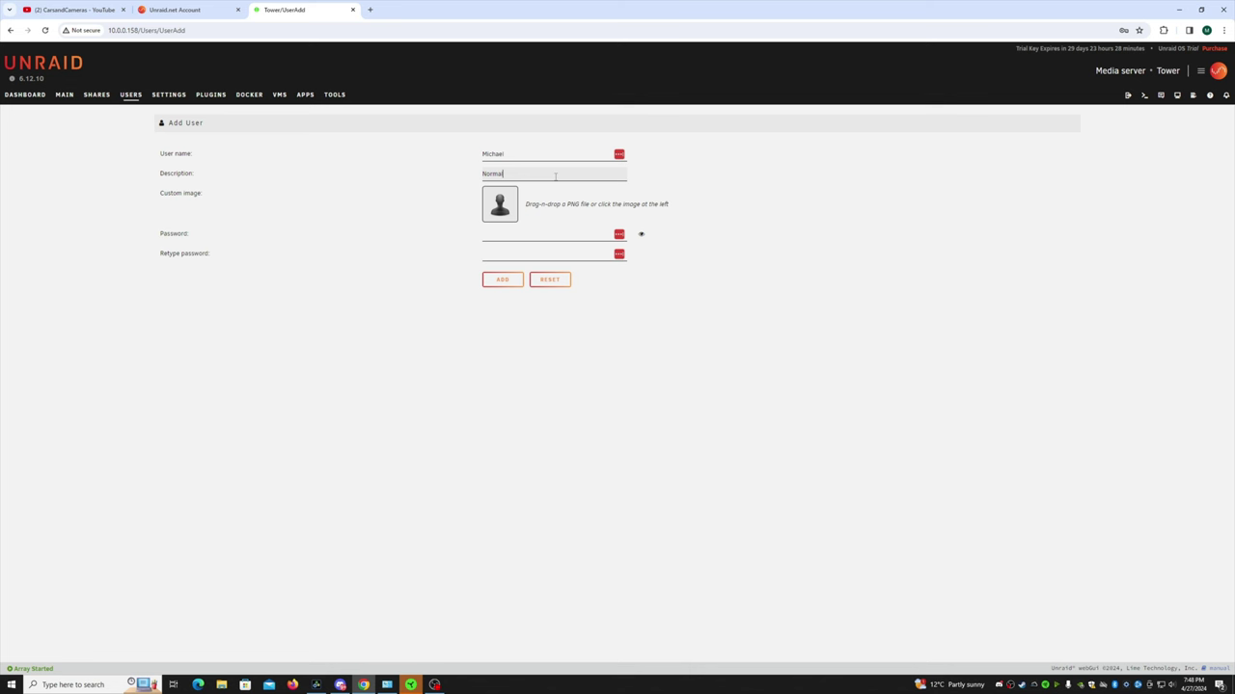
type("Us")
Enter and retype the new user's password and try to add the user.
left_click(533, 236)
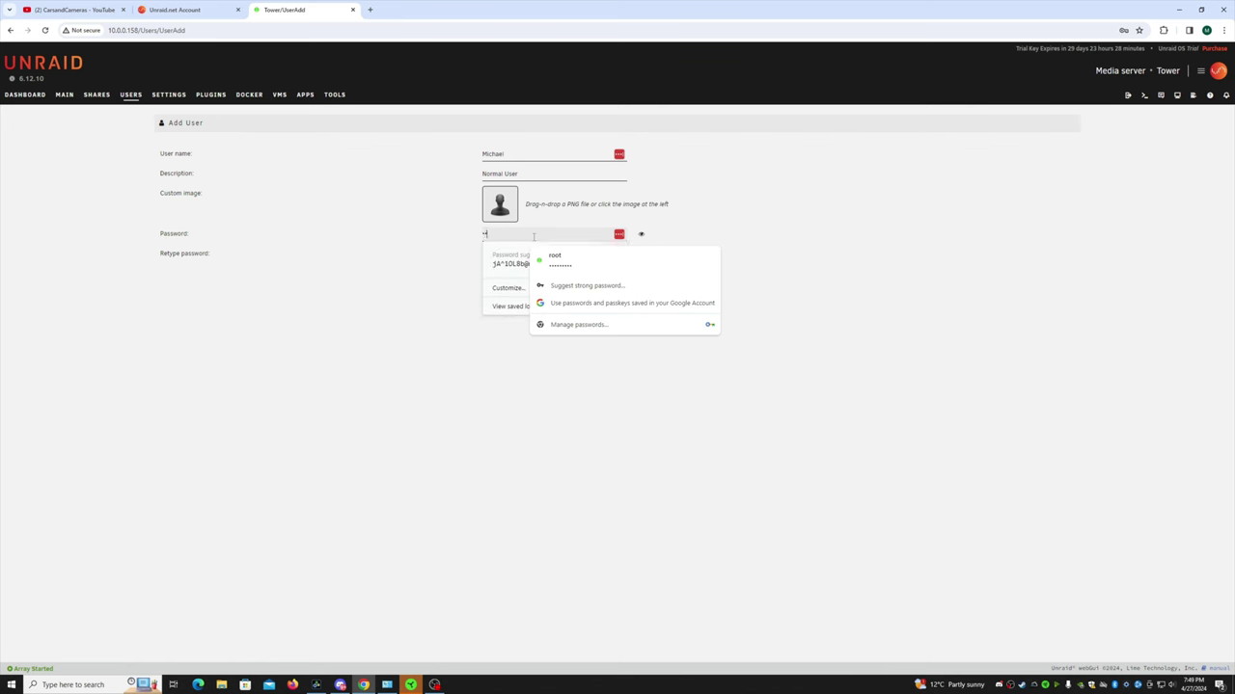
left_click(503, 280)
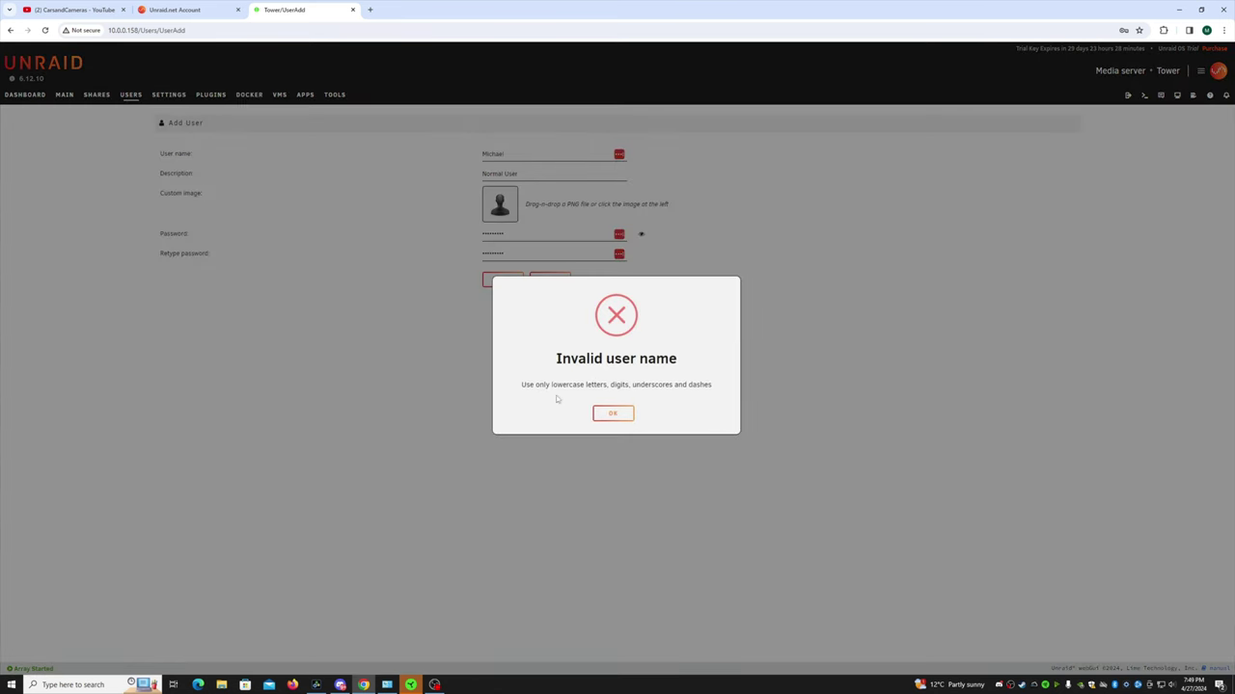
left_click(613, 413)
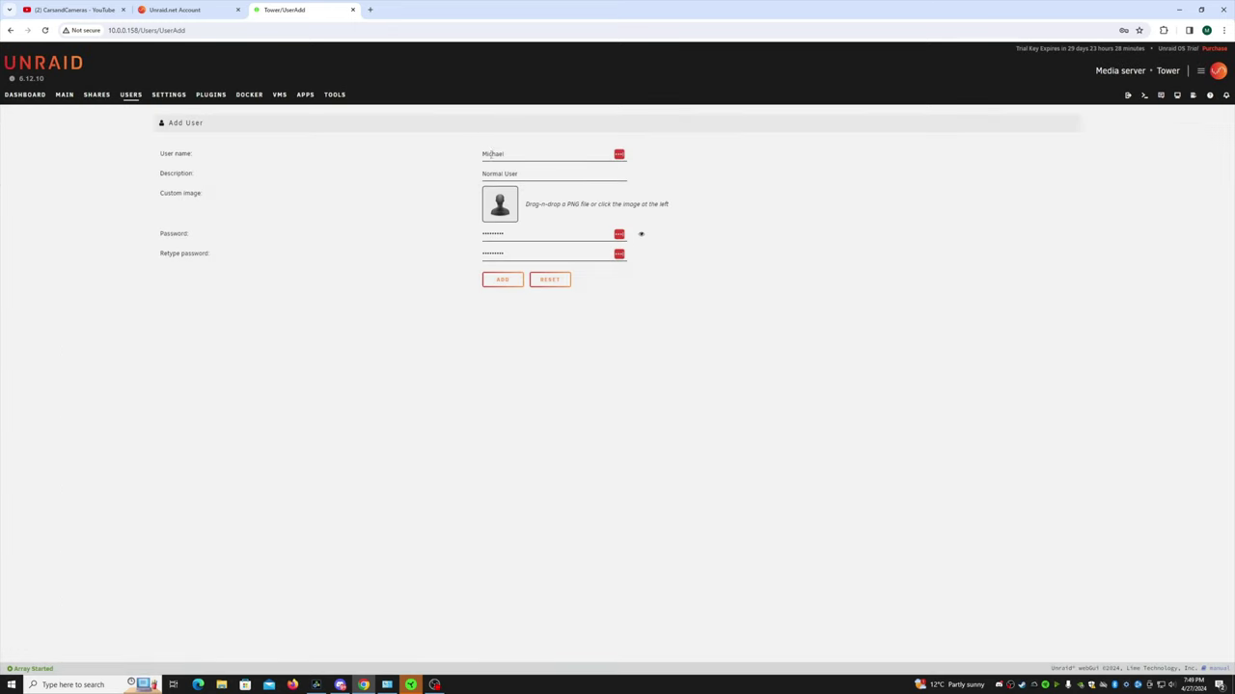
Change the capital first letter of the user name to lowercase and add the user.
left_click(493, 154)
key("Delete")
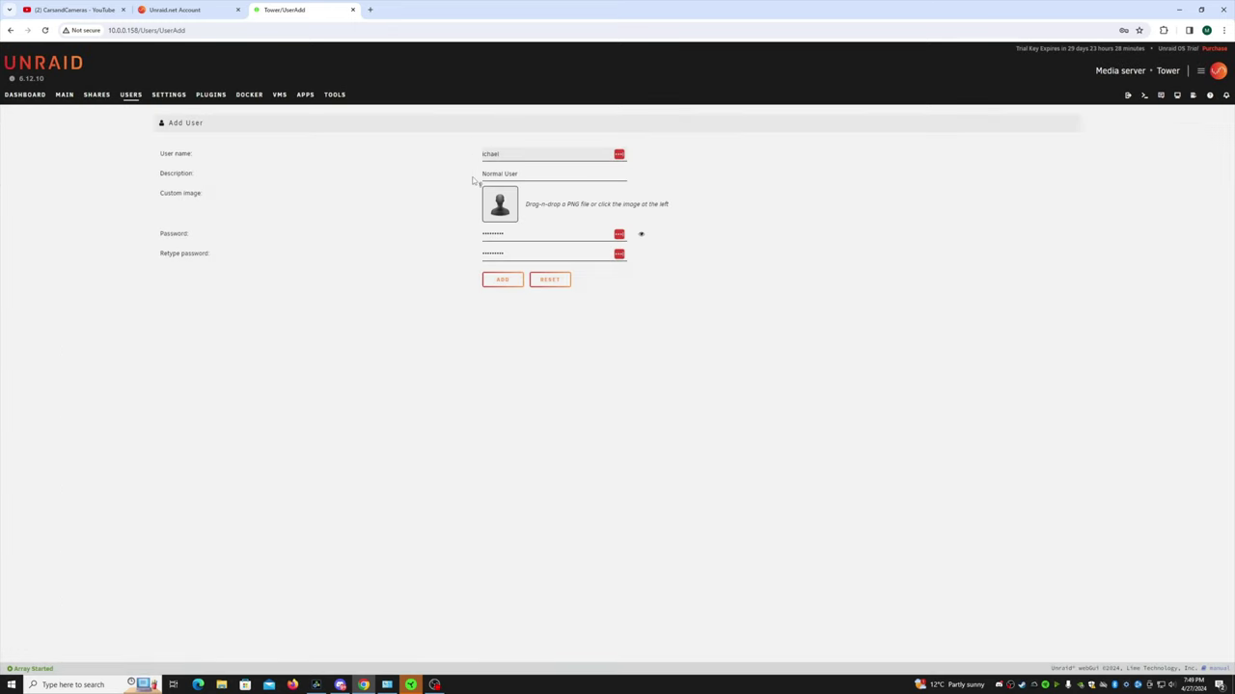
type("m")
left_click(507, 286)
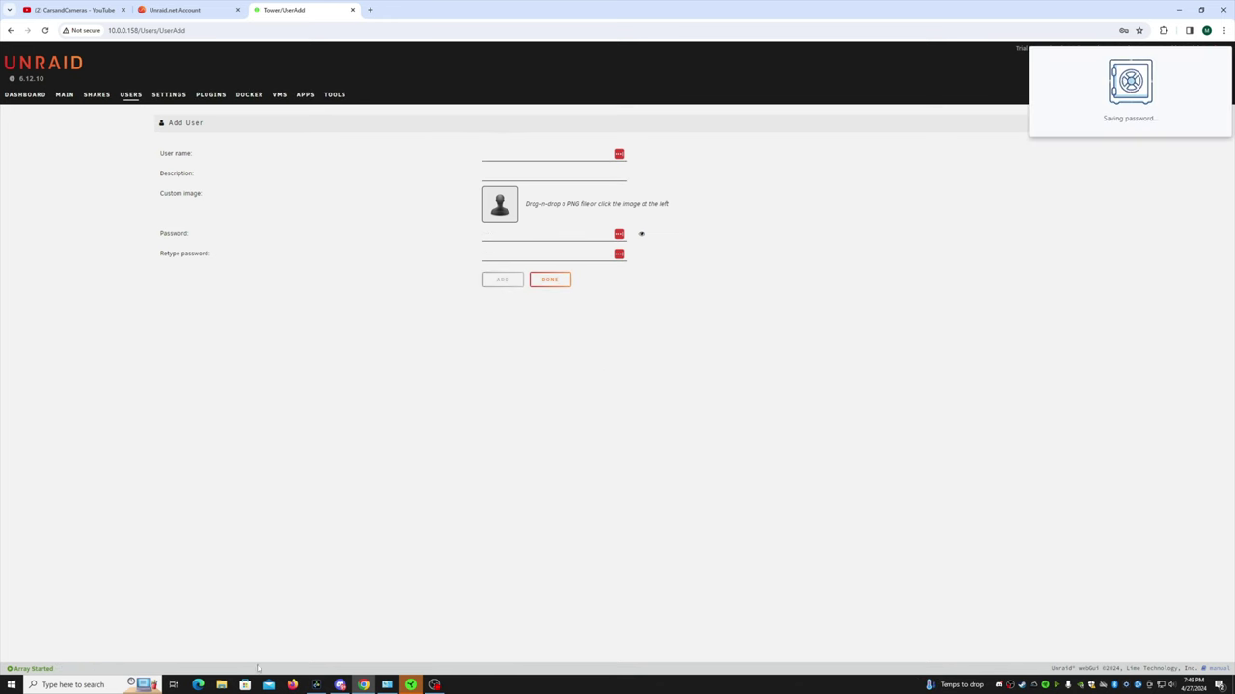
Switch to File Explorer and browse the server at \\172.18.28.2.
left_click(222, 685)
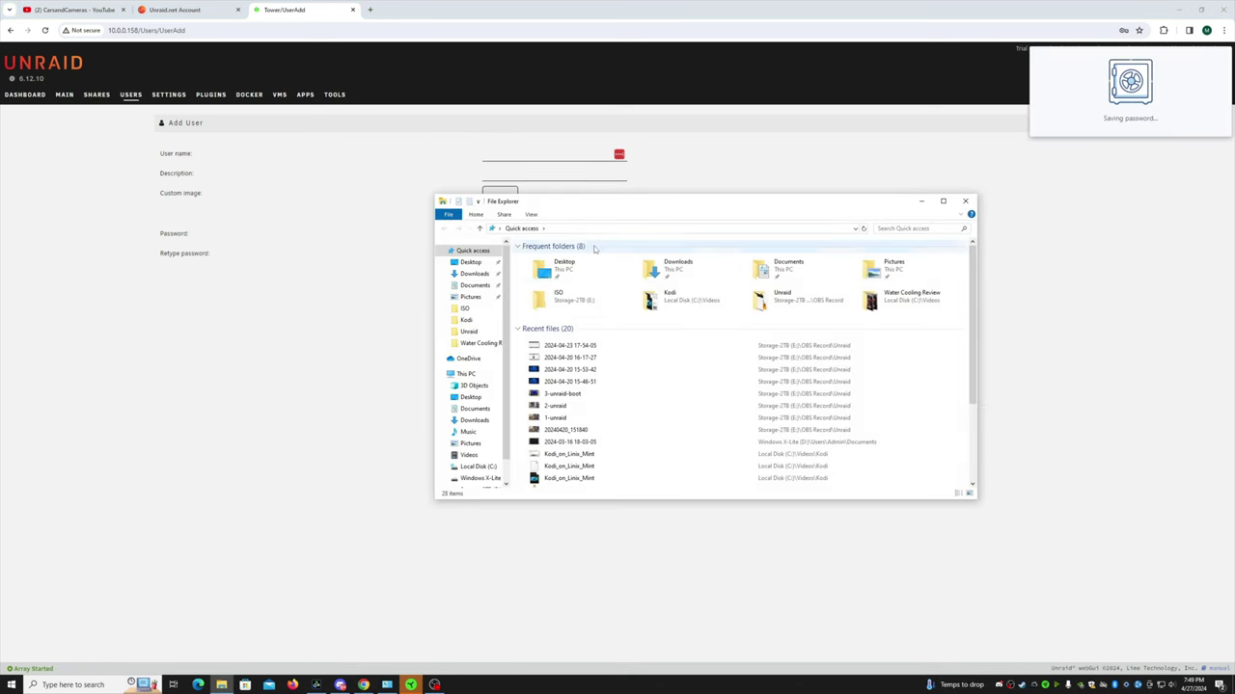
left_click(579, 229)
type("\\\\172.")
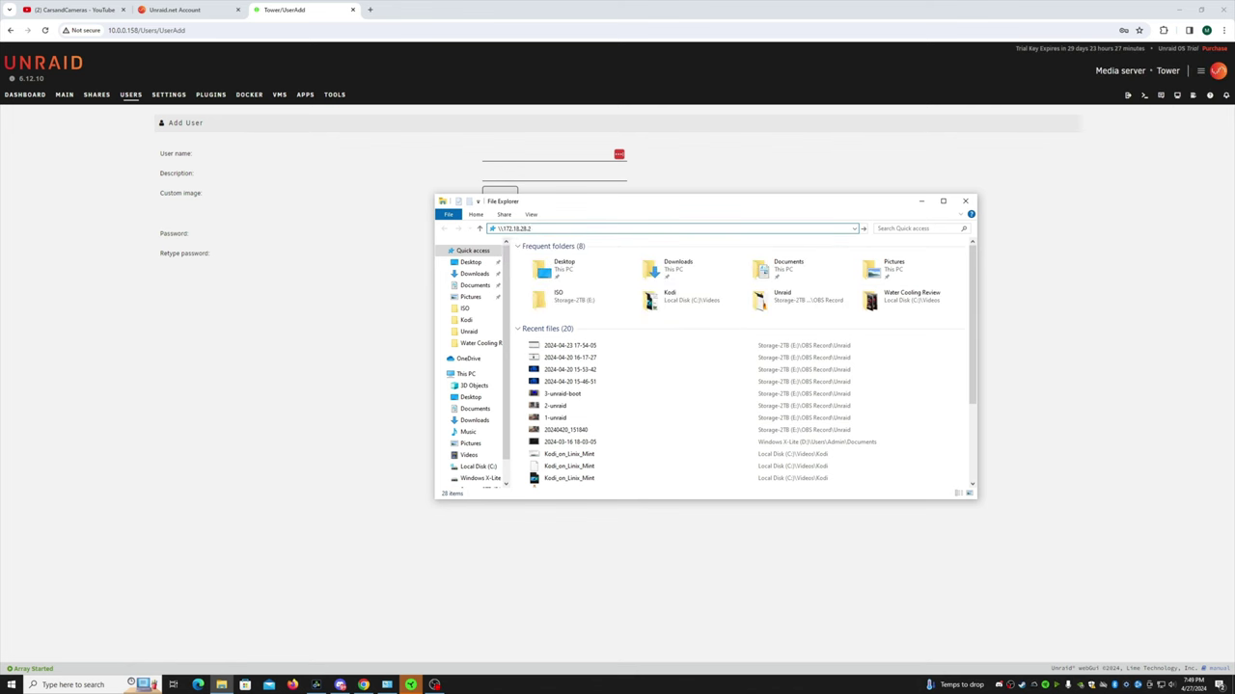
type("18.28.2")
key("Return")
left_click_drag(637, 204, 614, 328)
left_click(592, 388)
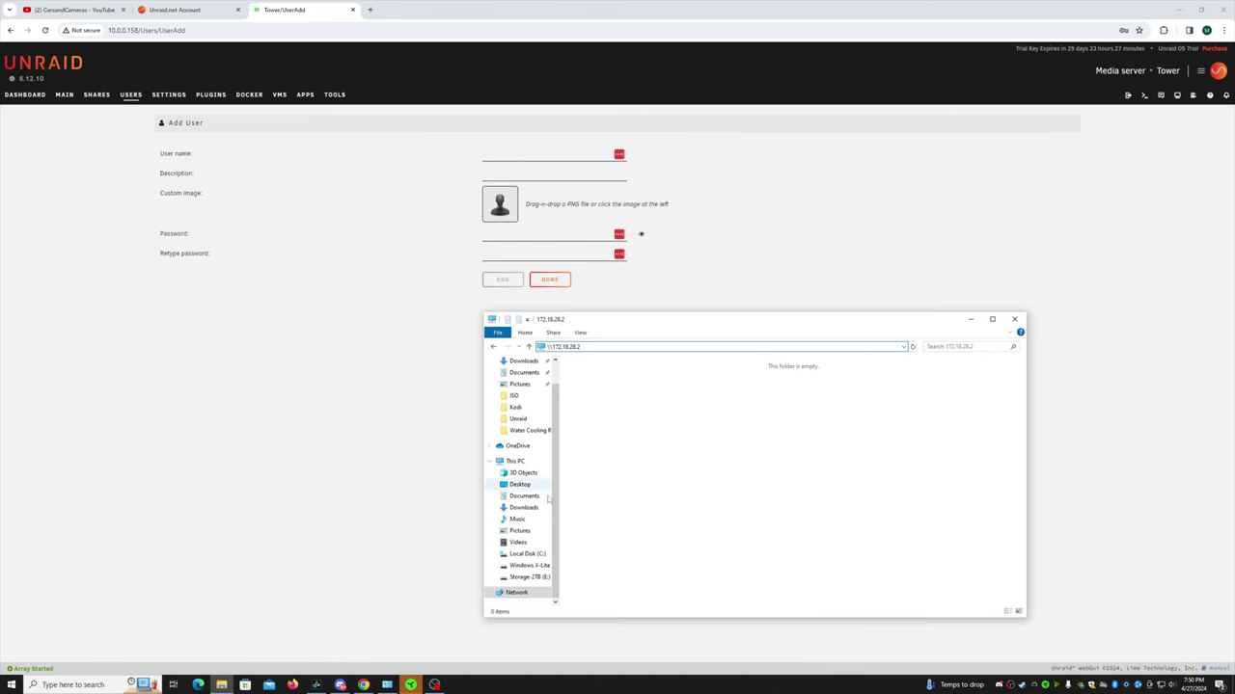
Using the name from Unraid's shares list, try opening \\172.18.28.2\Card-Share in File Explorer and copy that path.
left_click(74, 442)
left_click(97, 95)
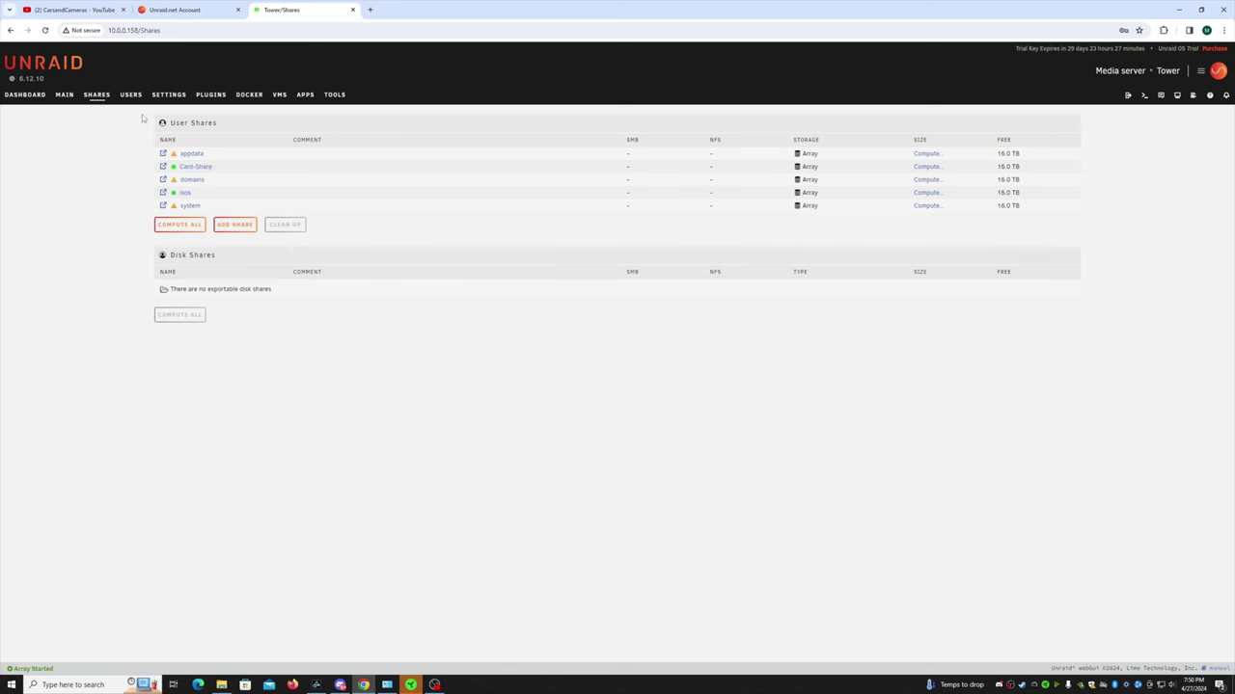
left_click(221, 684)
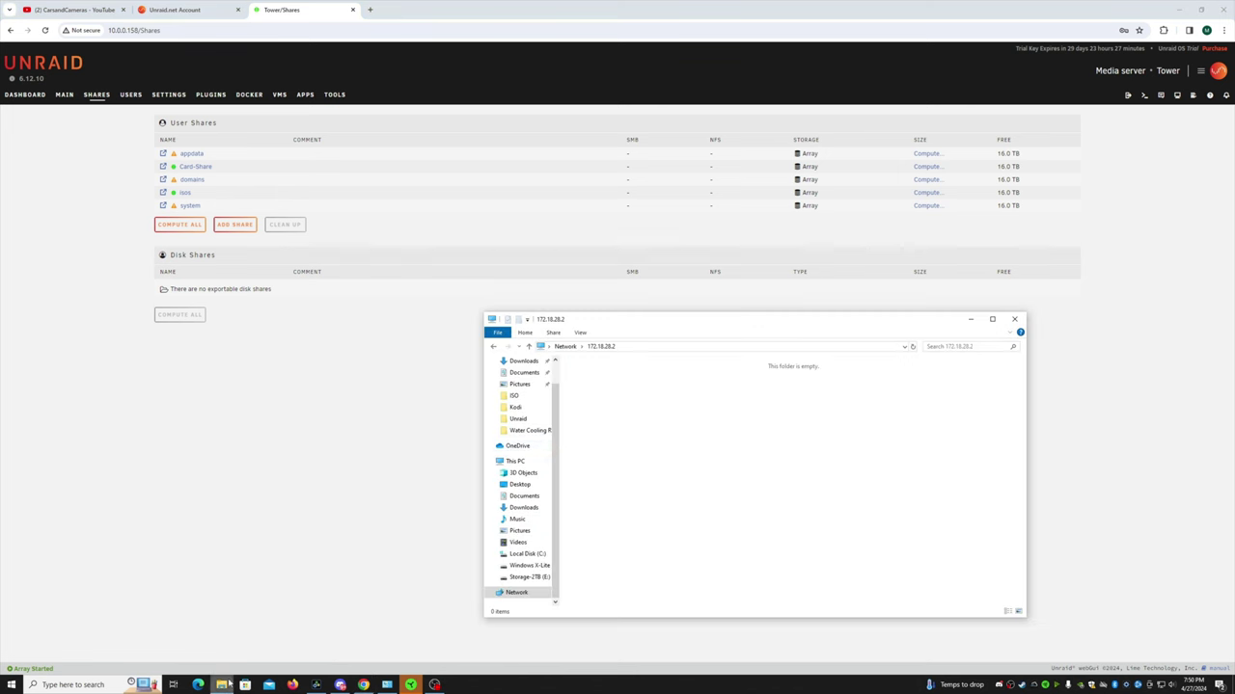
left_click(636, 348)
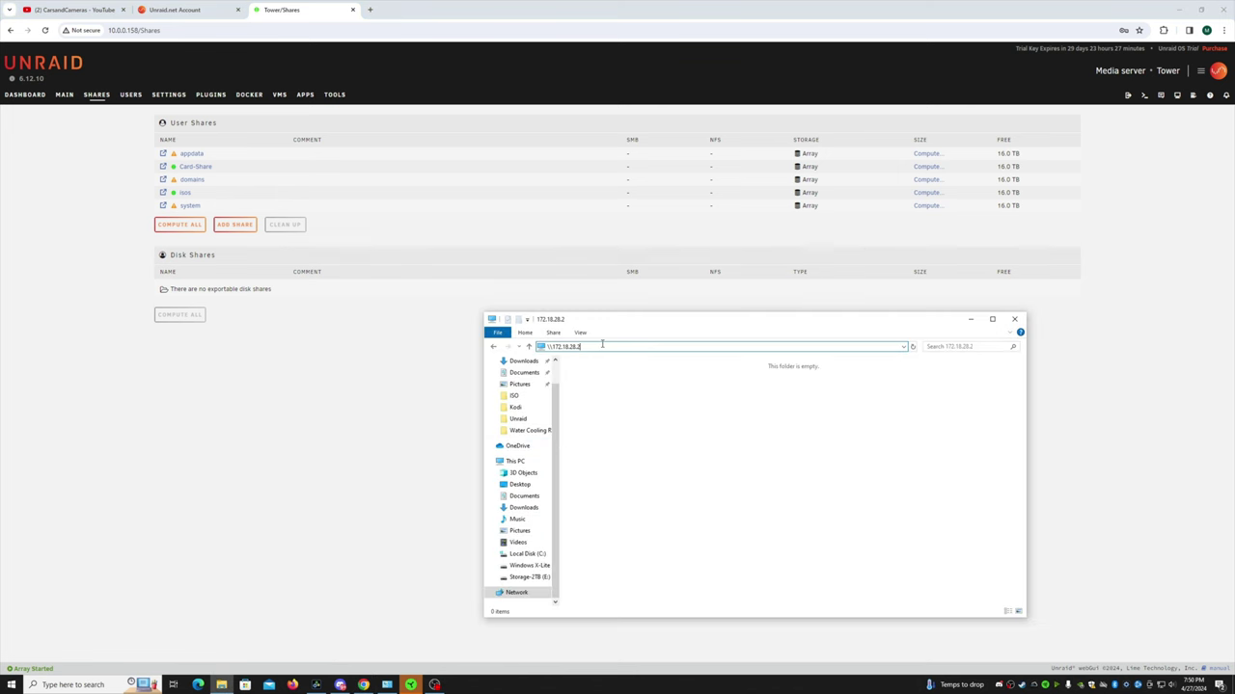
type("\\C")
key("Return")
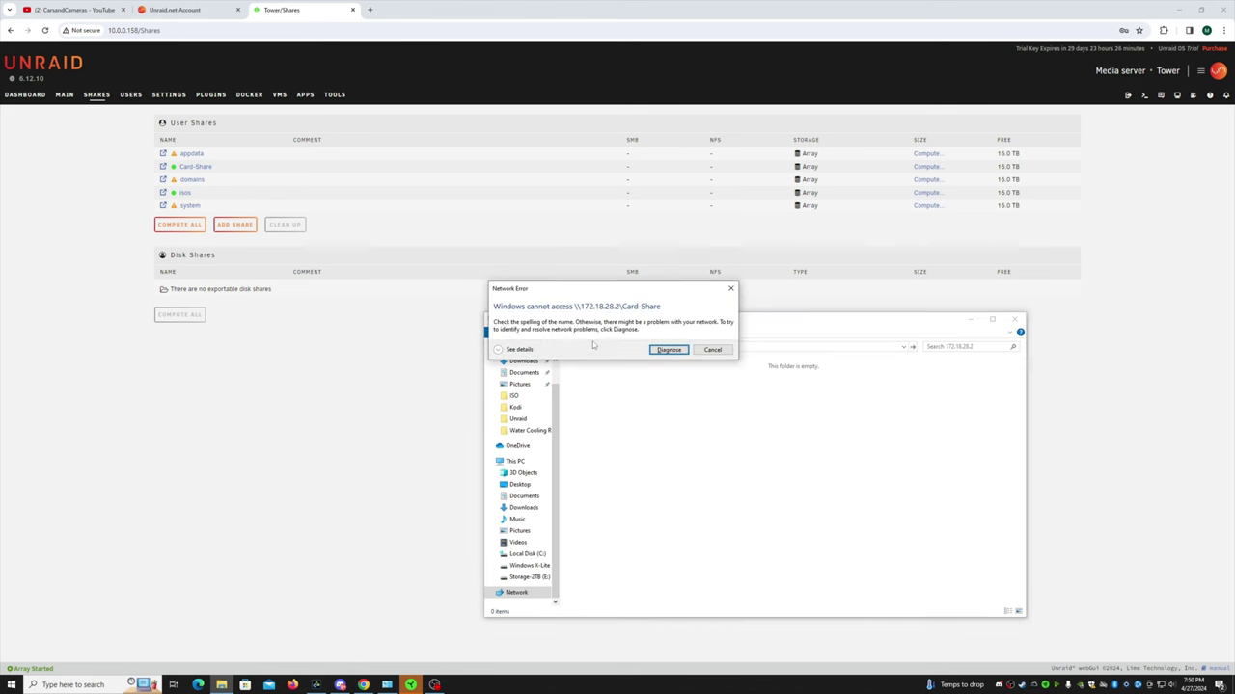
left_click(712, 349)
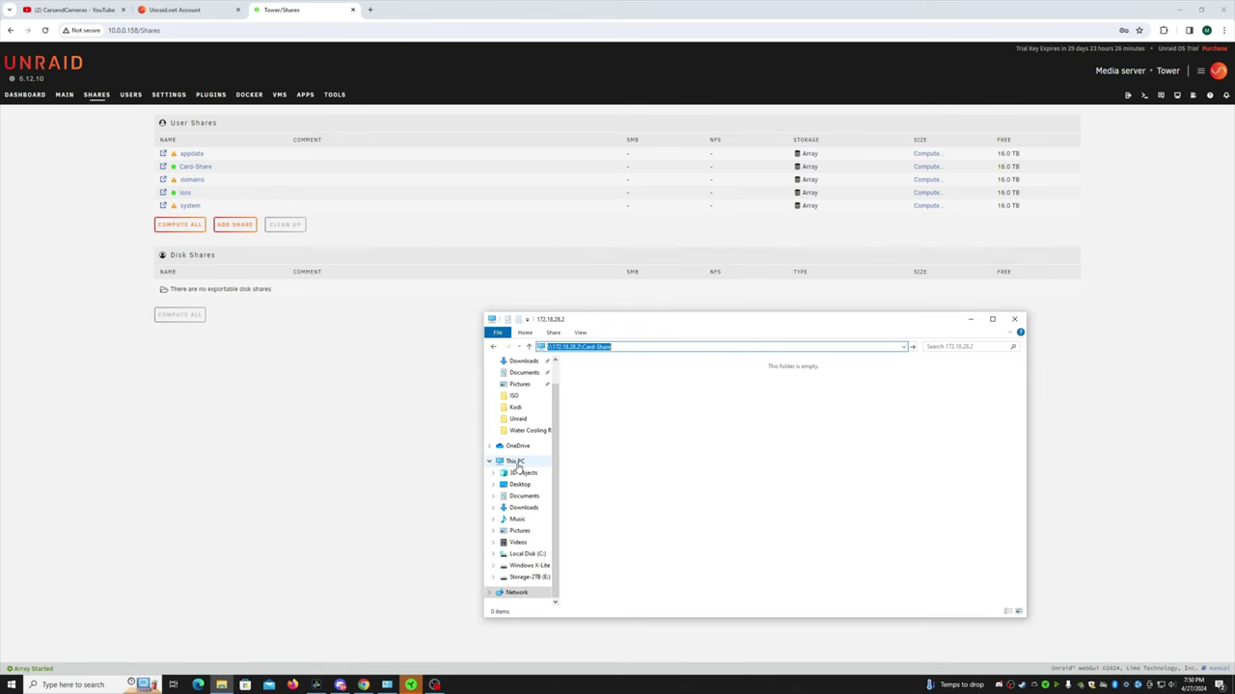
right_click(588, 347)
left_click(617, 378)
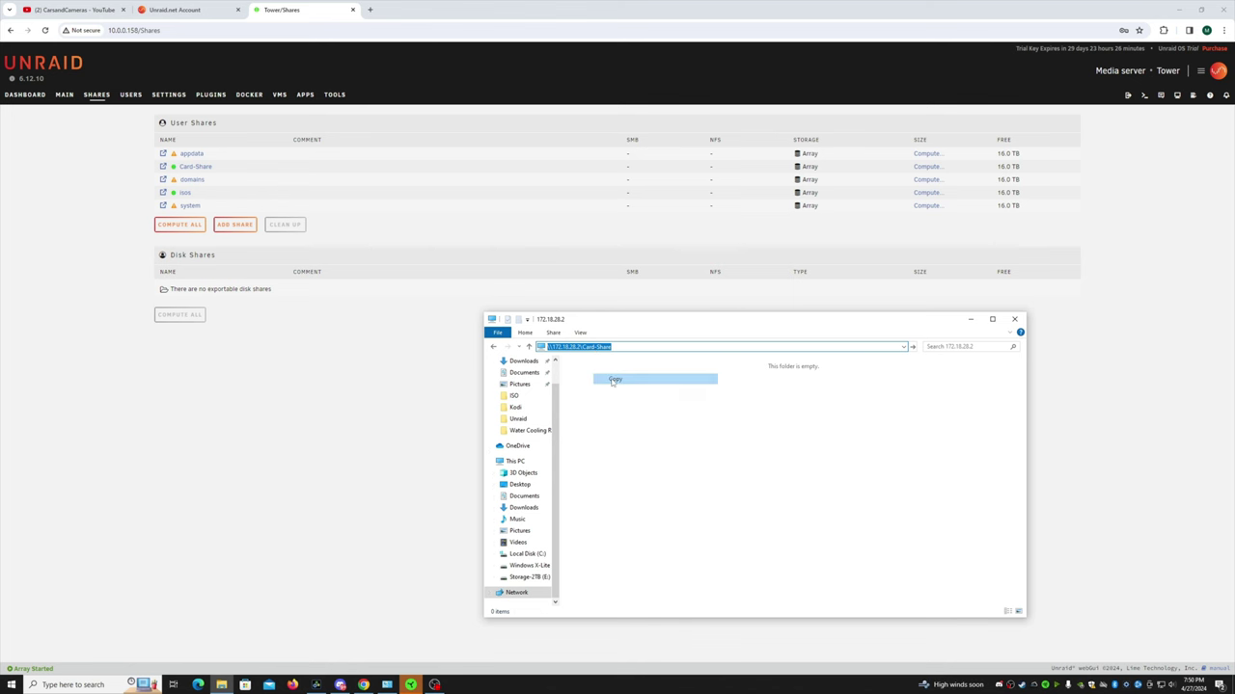
Try to map \\172.18.28.2\Card-Share as network drive Z: with reconnect at sign-in and different credentials.
right_click(519, 461)
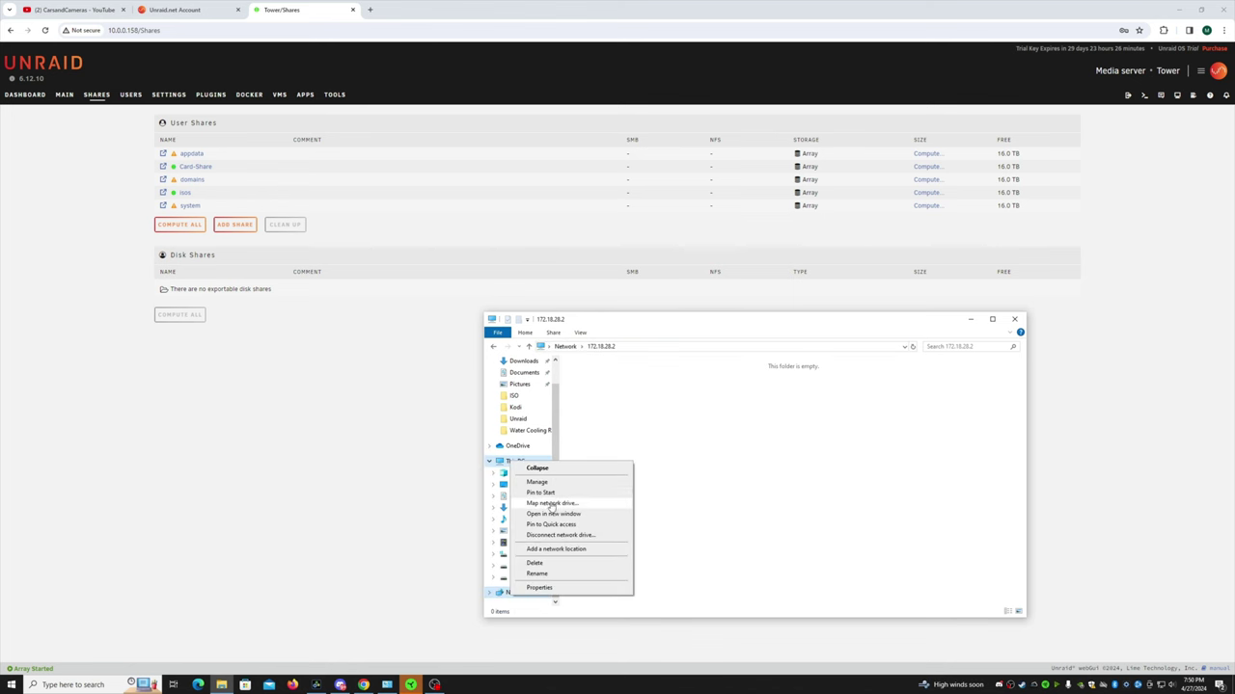
left_click(552, 504)
key("ctrl+v")
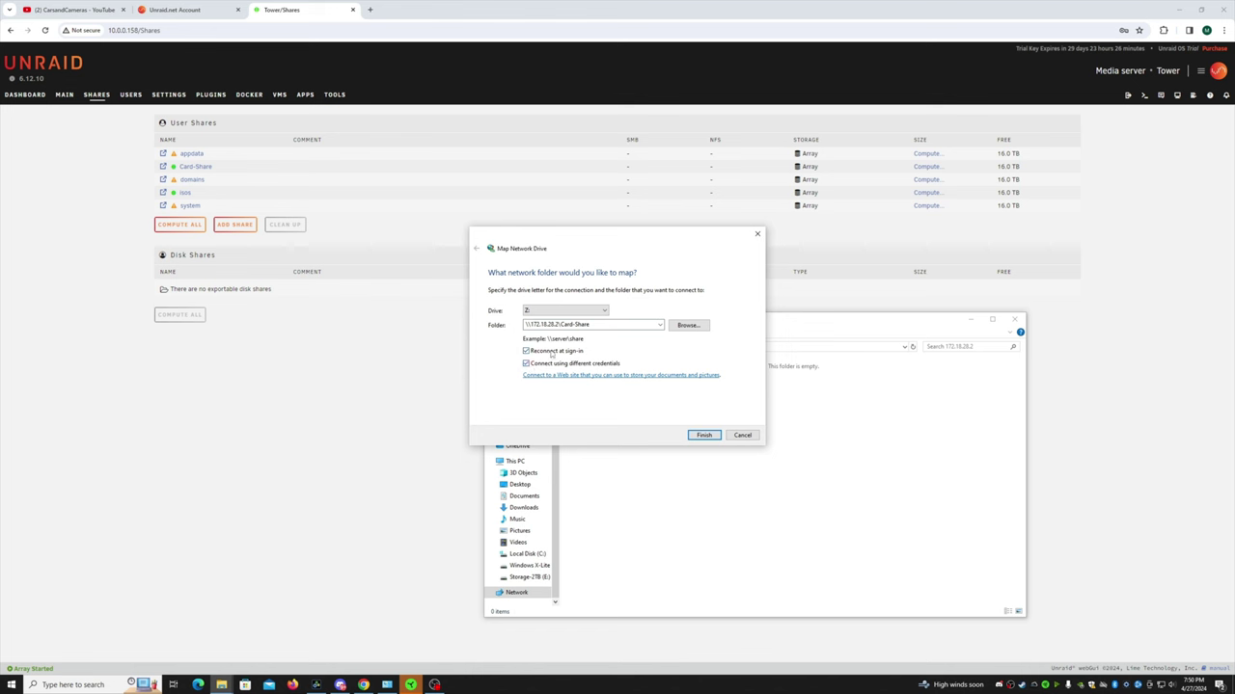
left_click(704, 436)
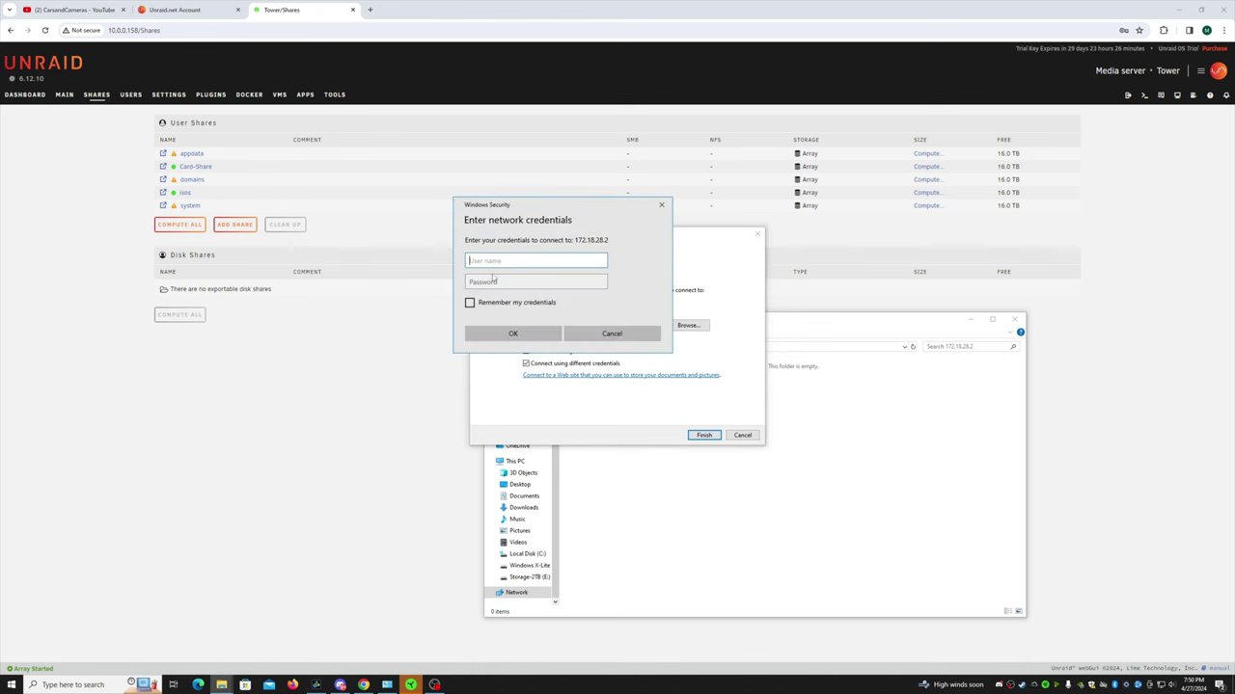
Submit the share user's name and password with the credentials remembered, and cancel the drive mapping.
type("michael")
left_click(493, 279)
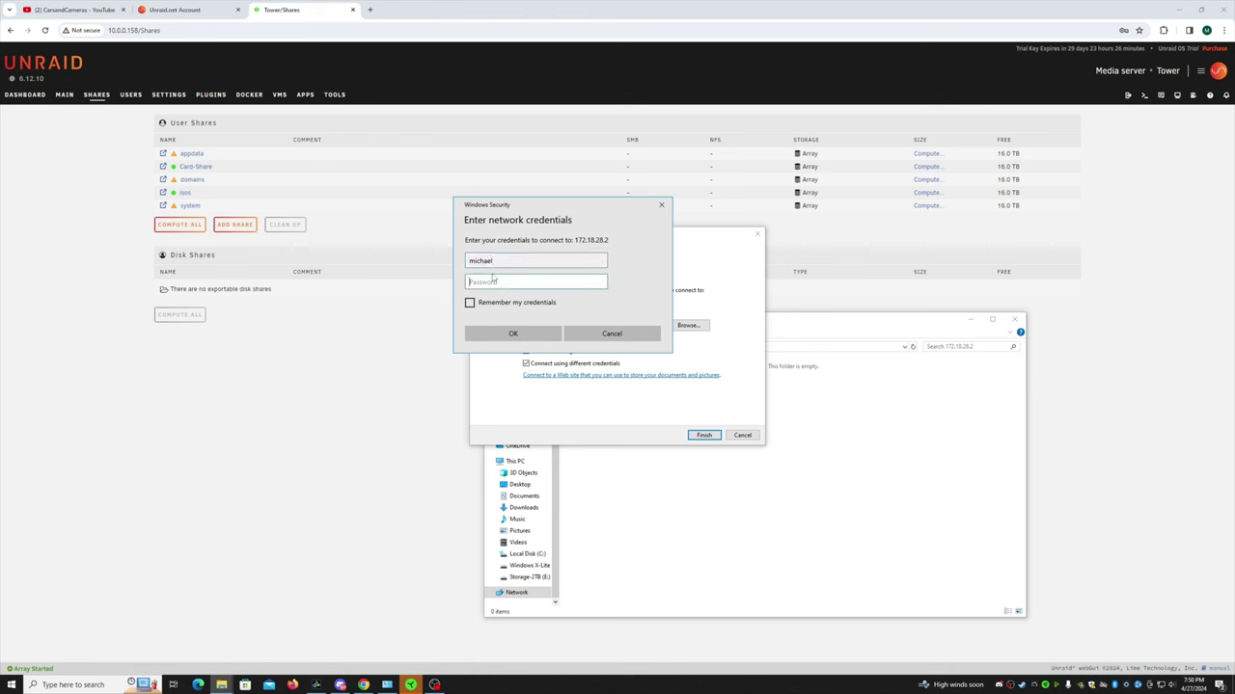
type("••••••••")
left_click(470, 303)
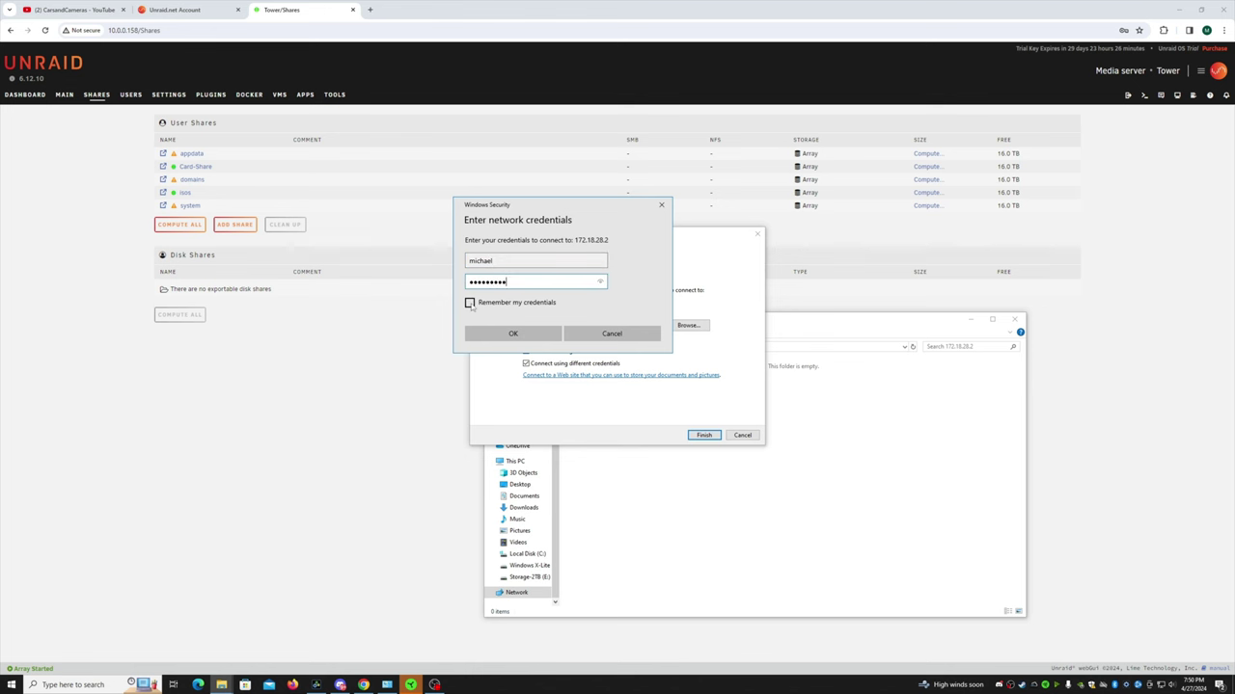
left_click(515, 334)
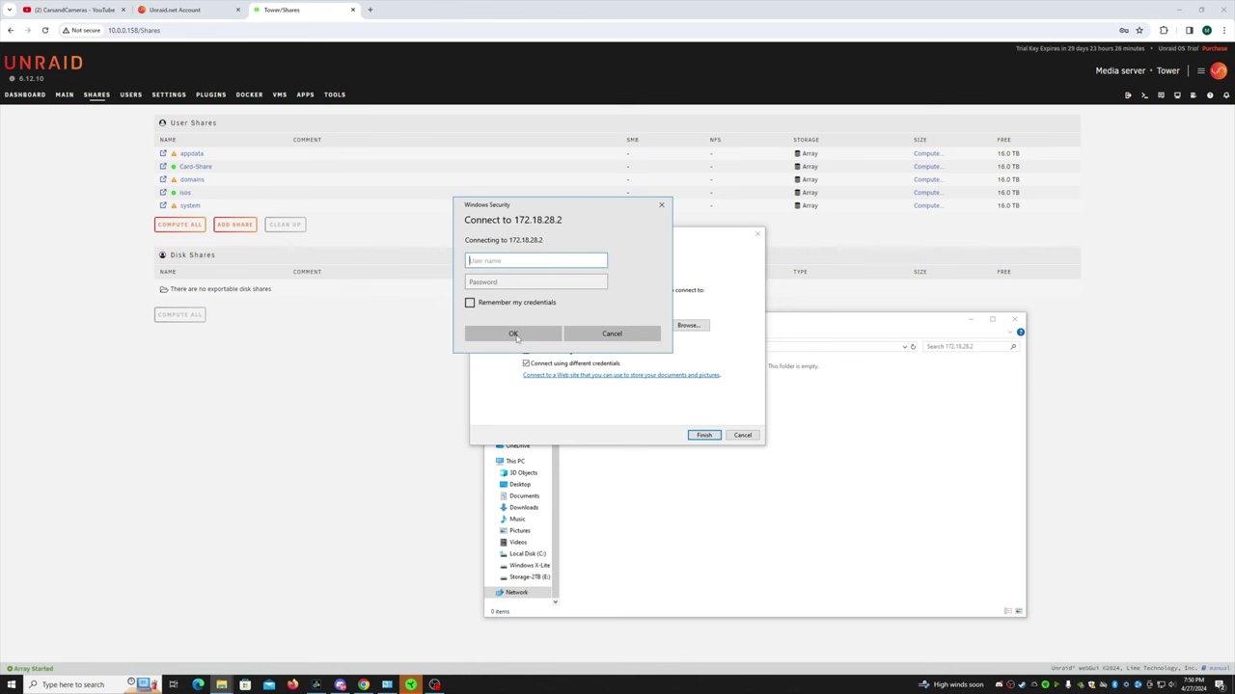
left_click(608, 334)
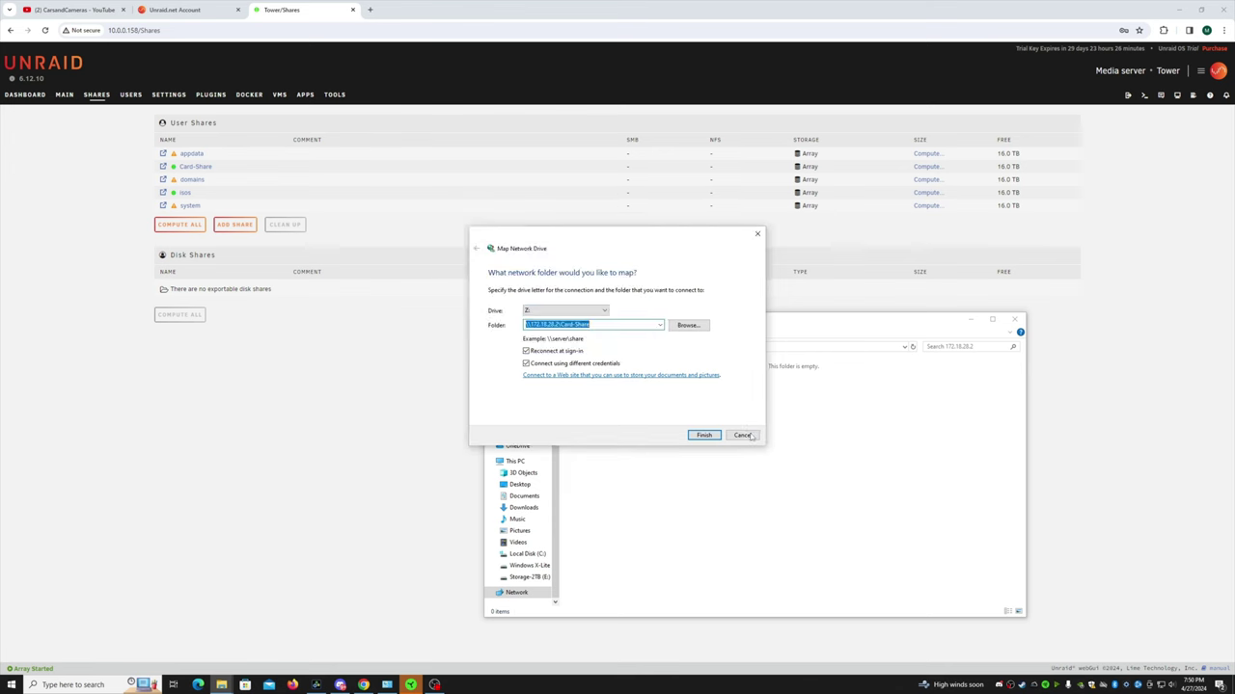
left_click(743, 435)
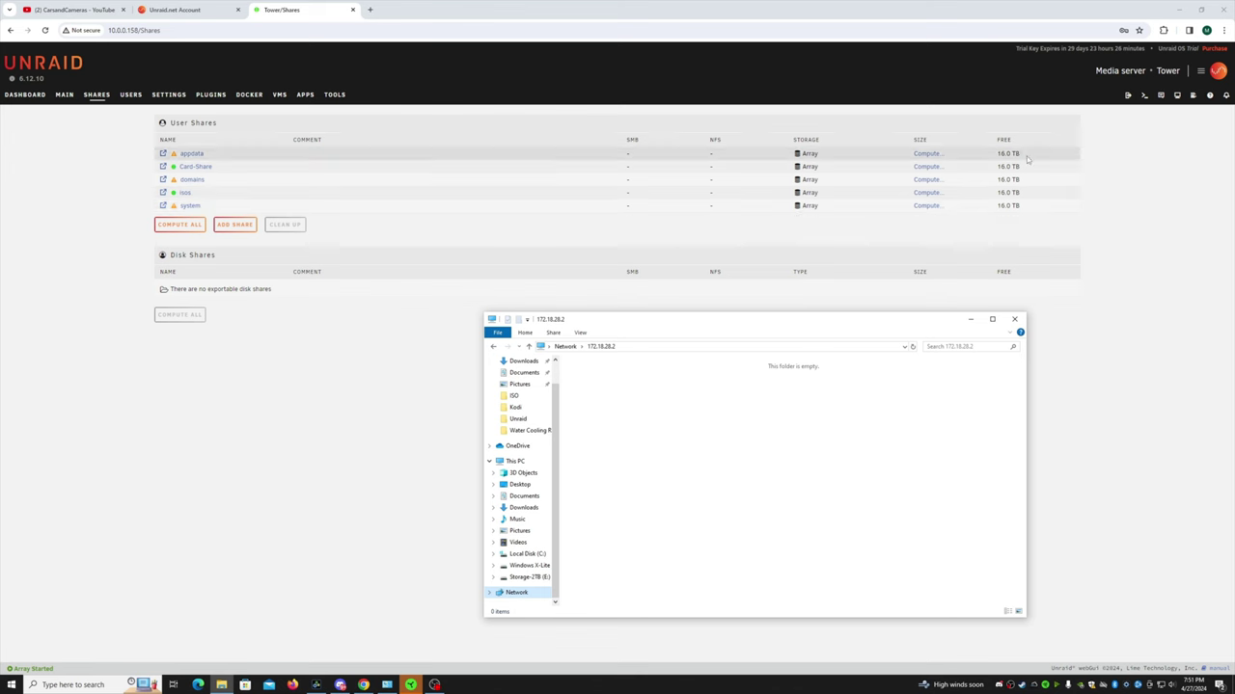
Set the SMB security of Card-Share to Private in Unraid and apply it.
left_click(193, 167)
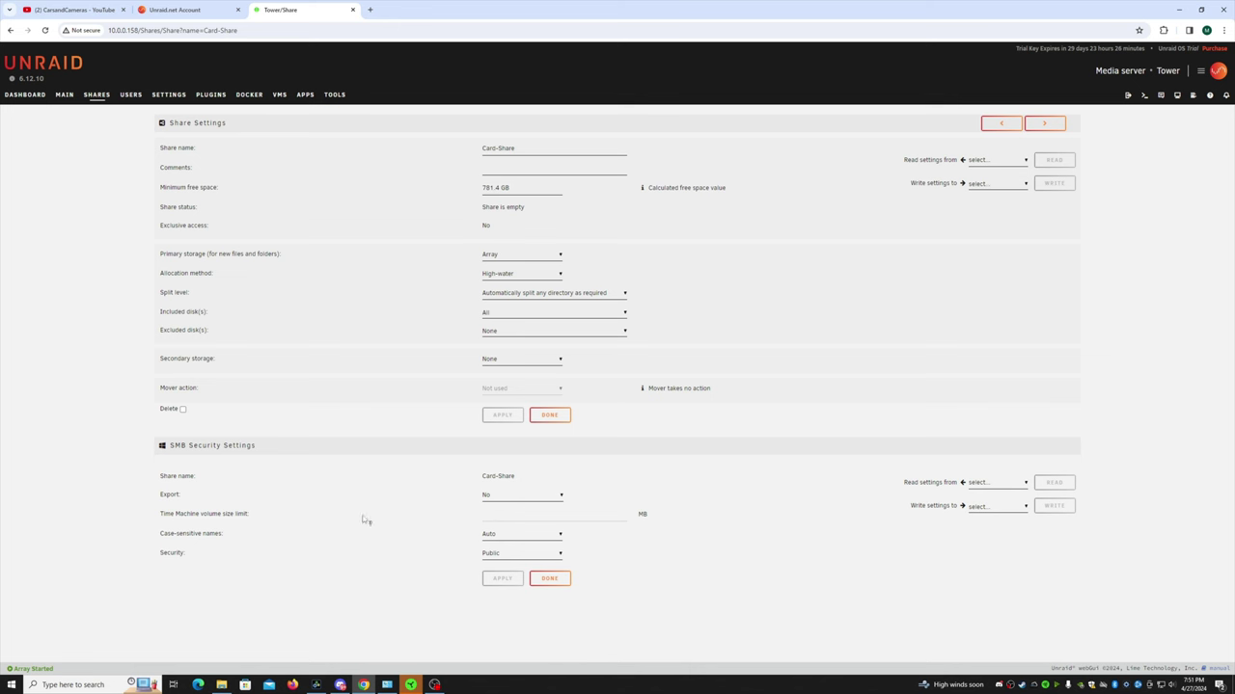
left_click(513, 555)
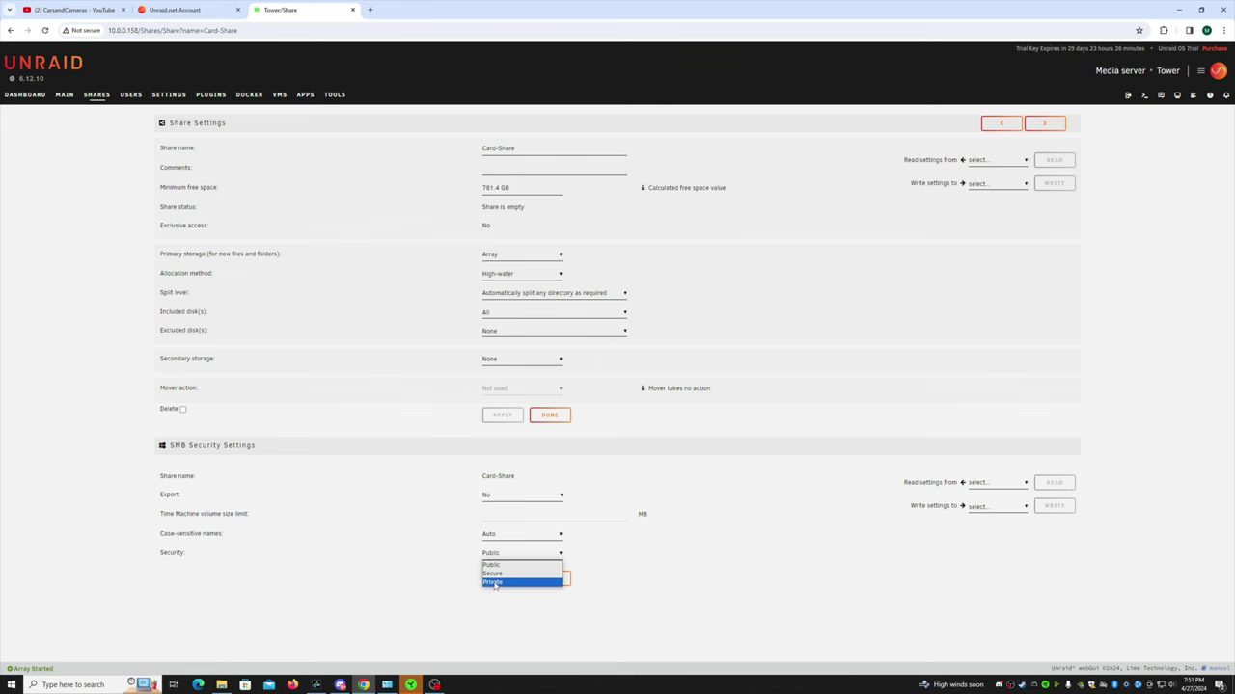
left_click(493, 583)
left_click(501, 580)
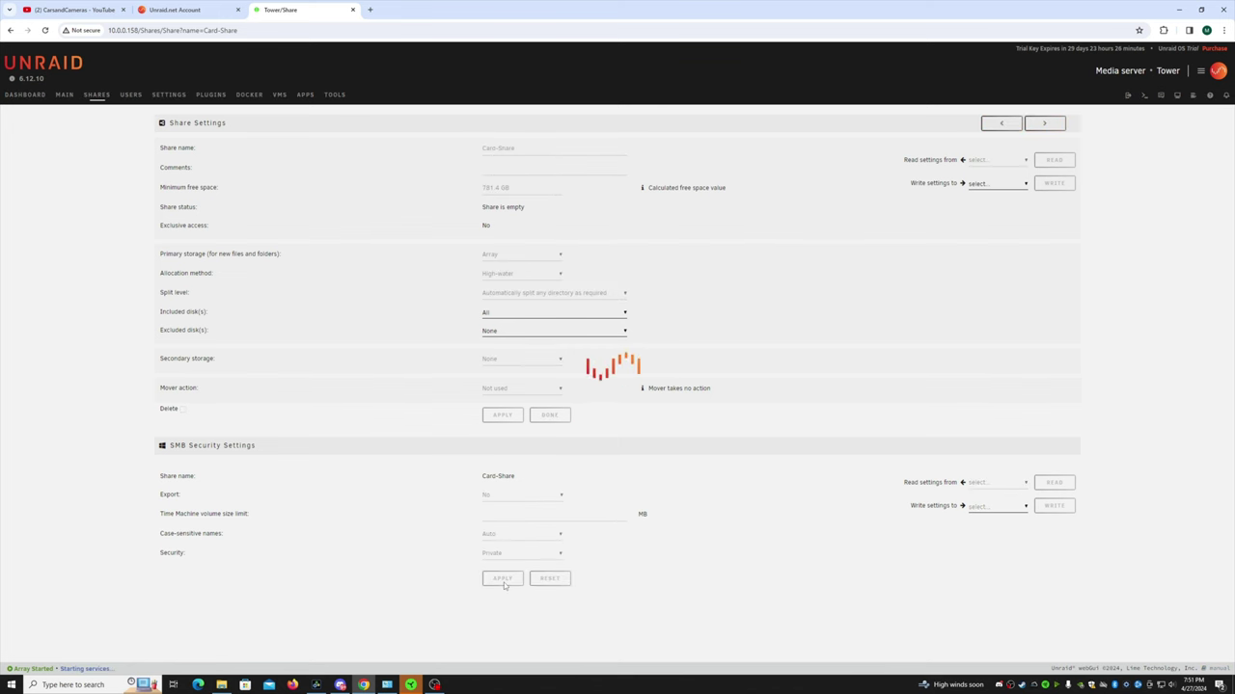
Give the share user Read/Write SMB access to Card-Share and apply it.
scroll(682, 556, "down", 1)
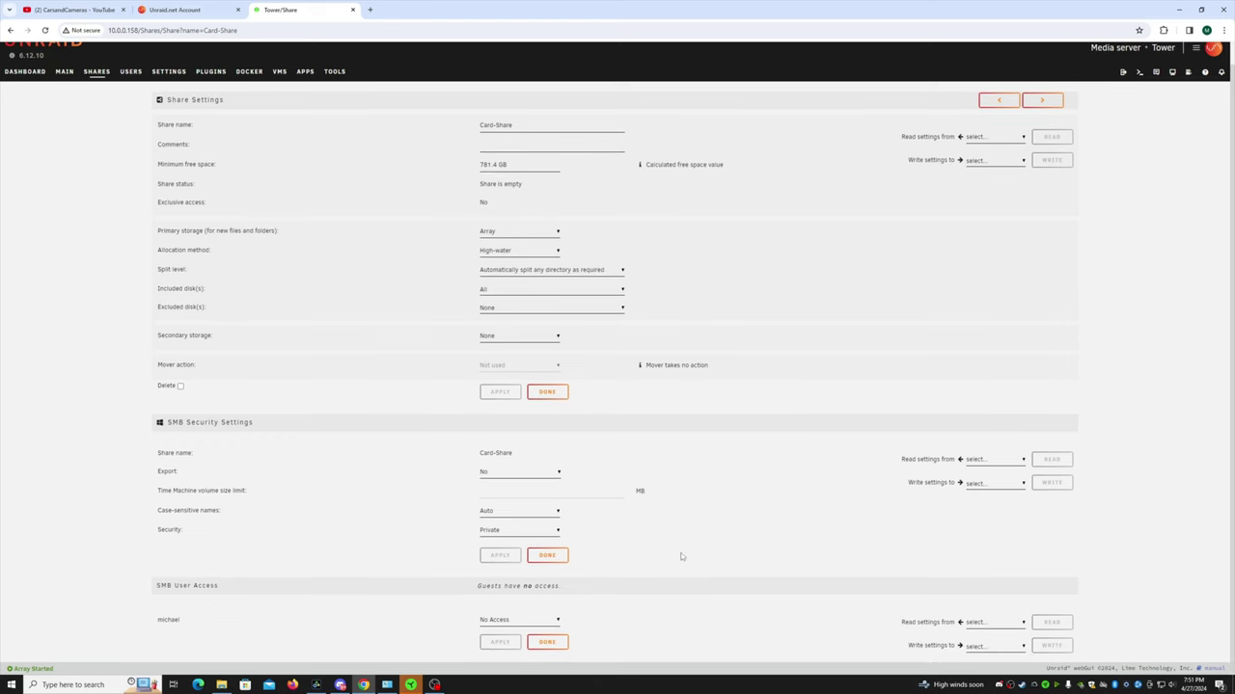
left_click(507, 625)
left_click(510, 638)
left_click(497, 644)
Reload \\172.18.28.2 in File Explorer and try again to open its Card-Share folder.
left_click(221, 685)
left_click(637, 346)
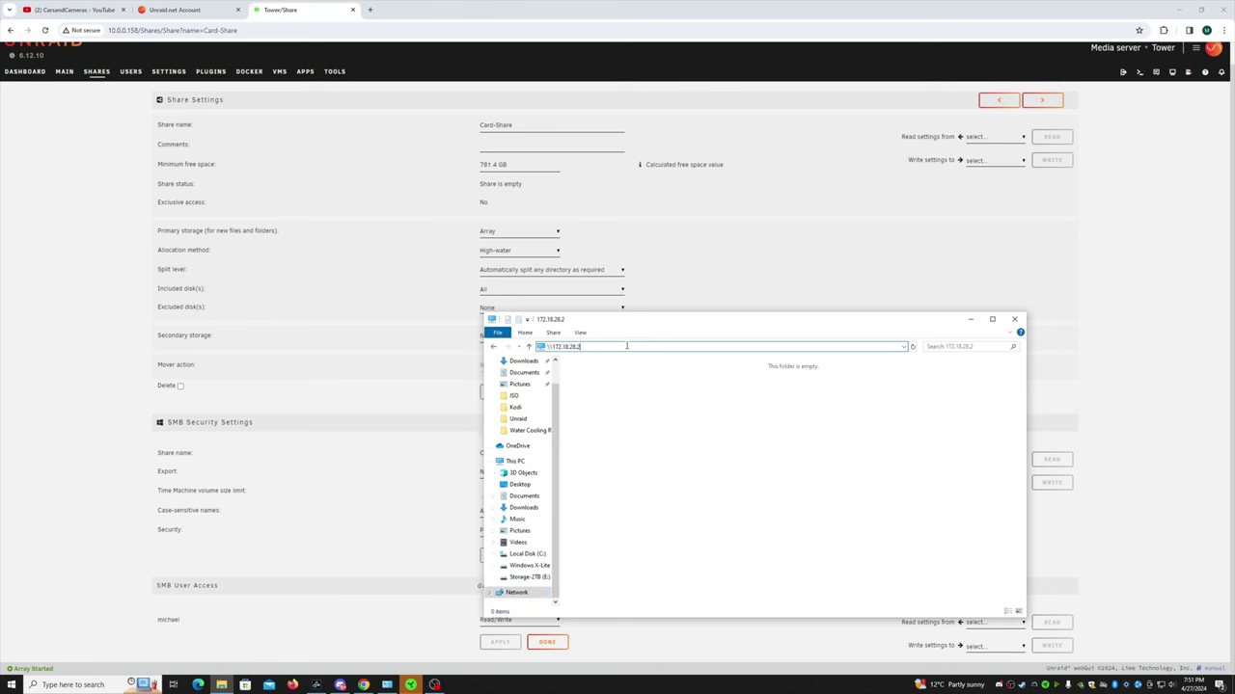
key("Return")
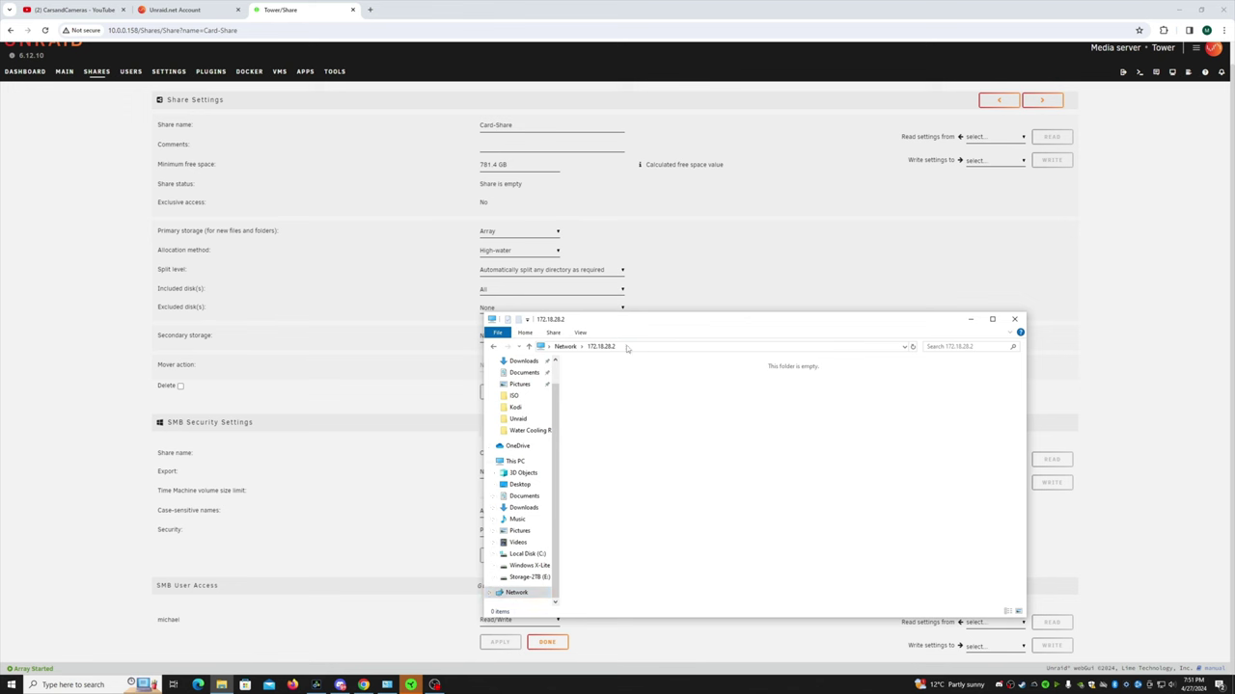
left_click(627, 346)
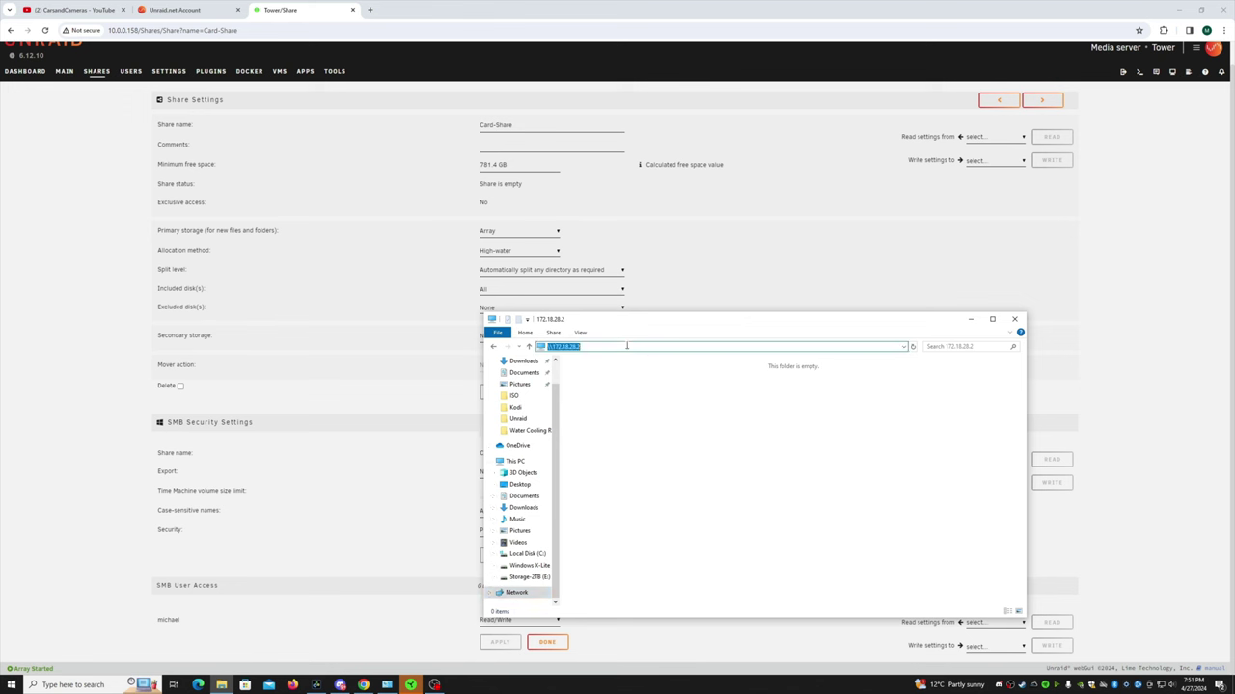
left_click(627, 346)
type("Share")
key("Return")
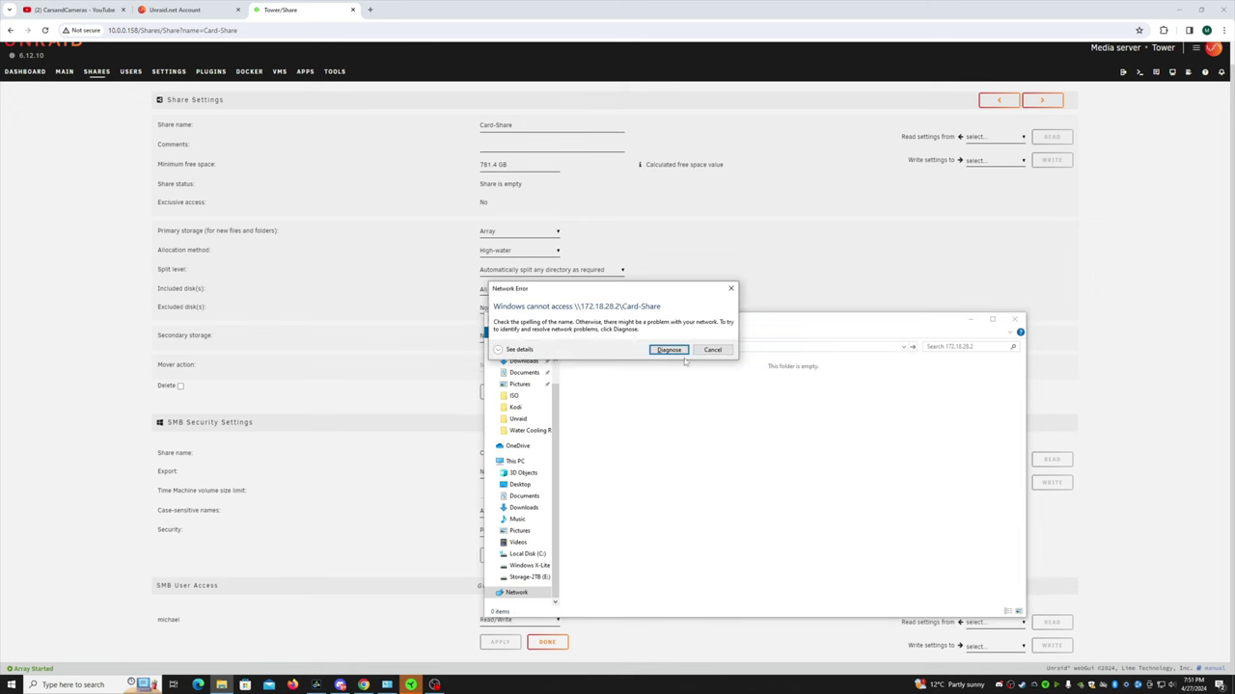
left_click(713, 351)
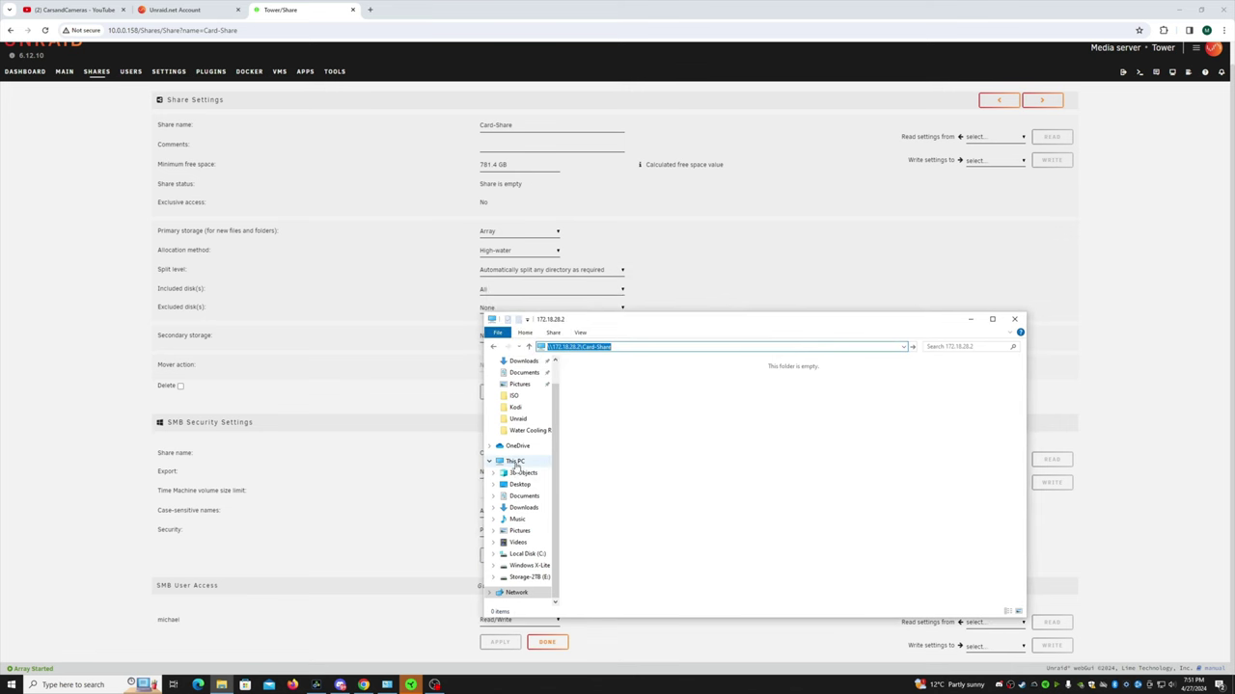
Start mapping \\172.18.28.2\Card-Share as network drive Z: again, with reconnect at sign-in and different credentials enabled.
right_click(517, 462)
left_click(558, 505)
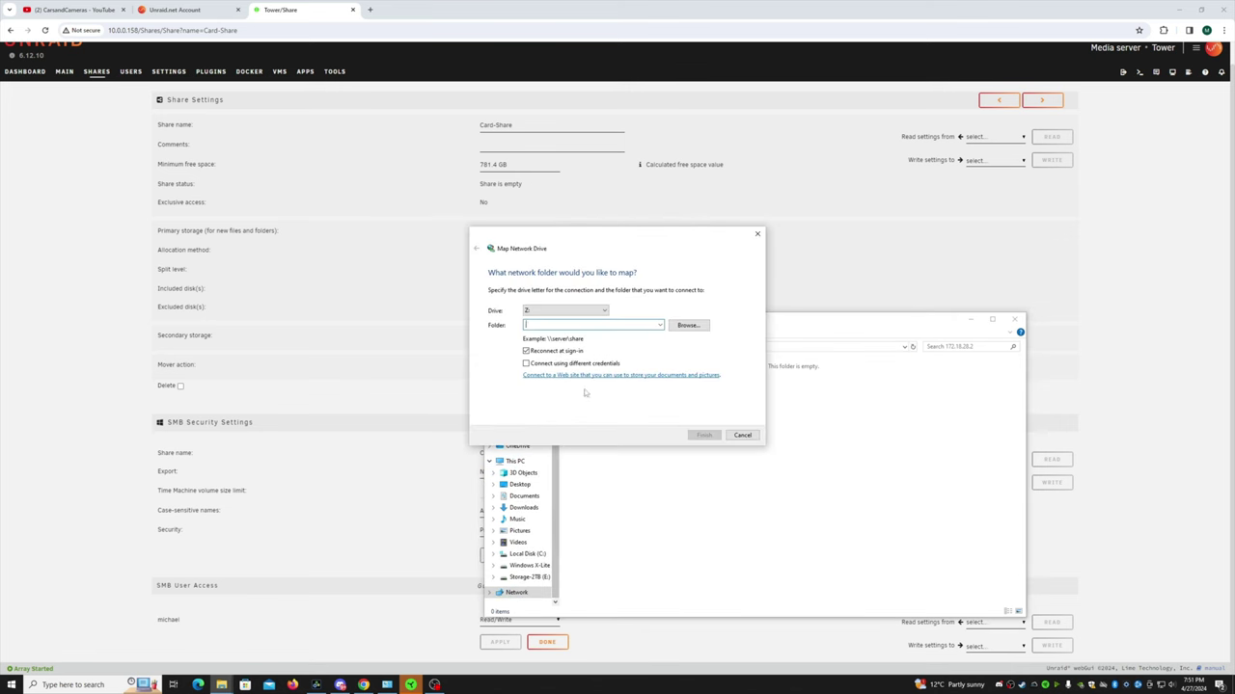
key("ctrl+v")
left_click(530, 364)
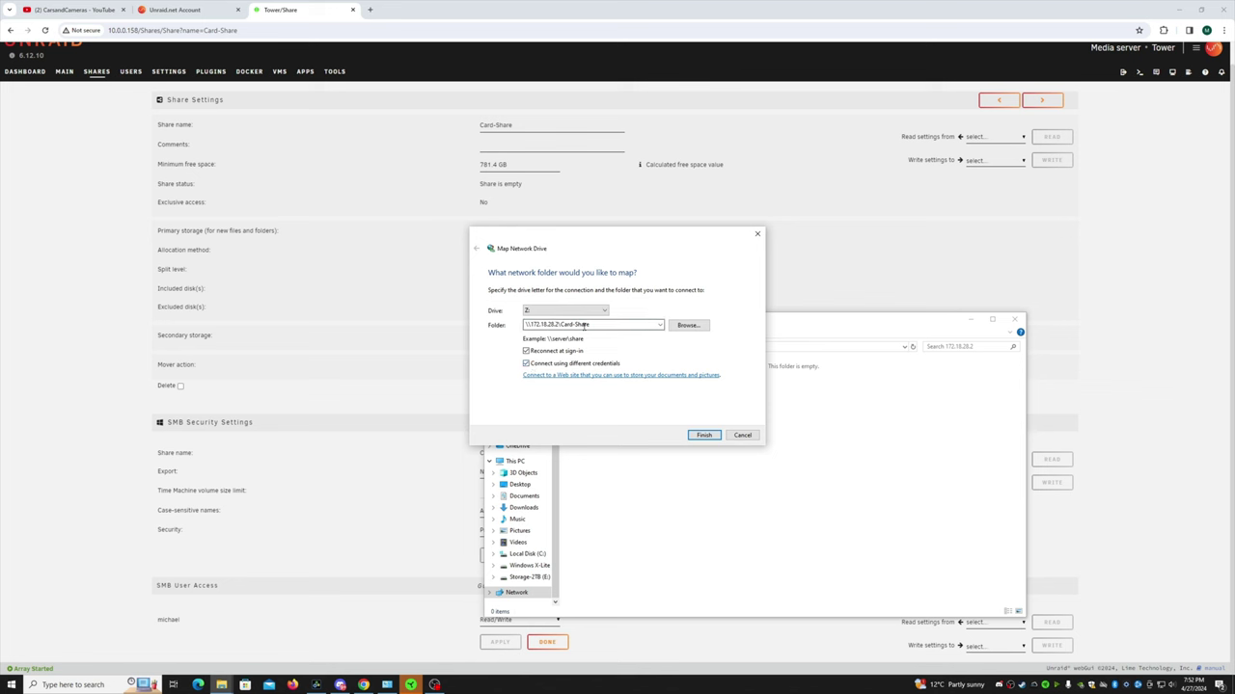
left_click(703, 435)
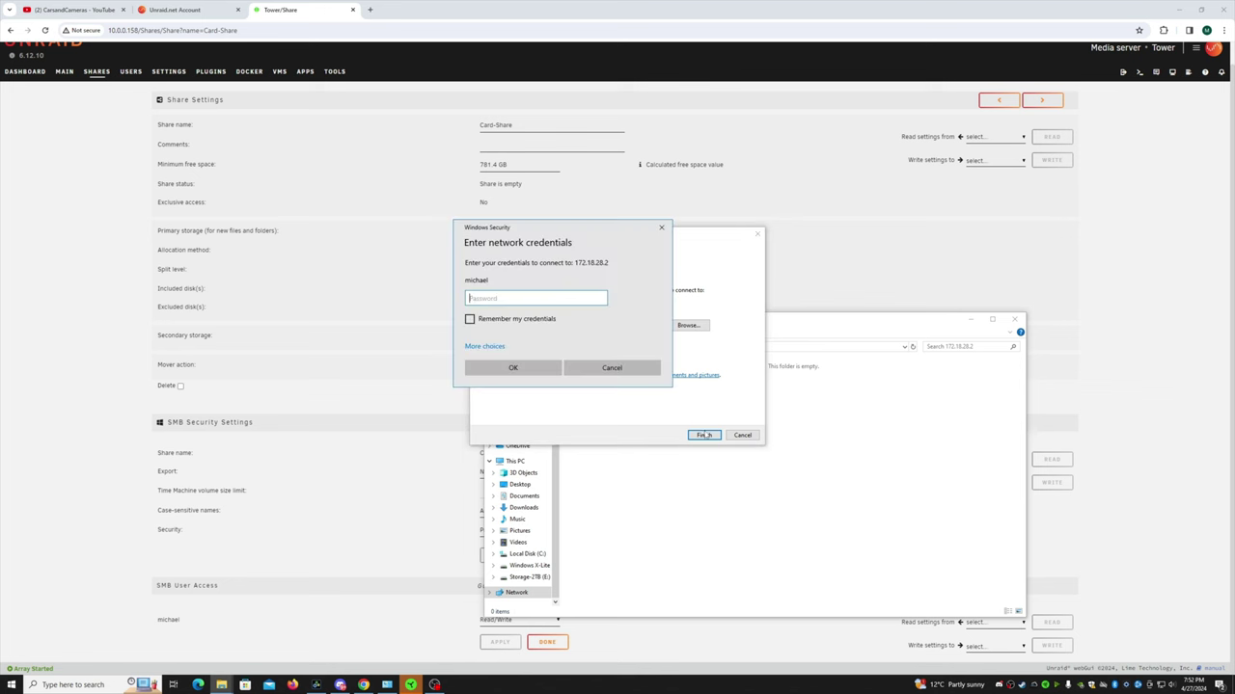
Enter the share user's password for 172.18.28.2, remember the credentials and submit them.
type("•••••••••")
left_click(470, 320)
left_click(513, 368)
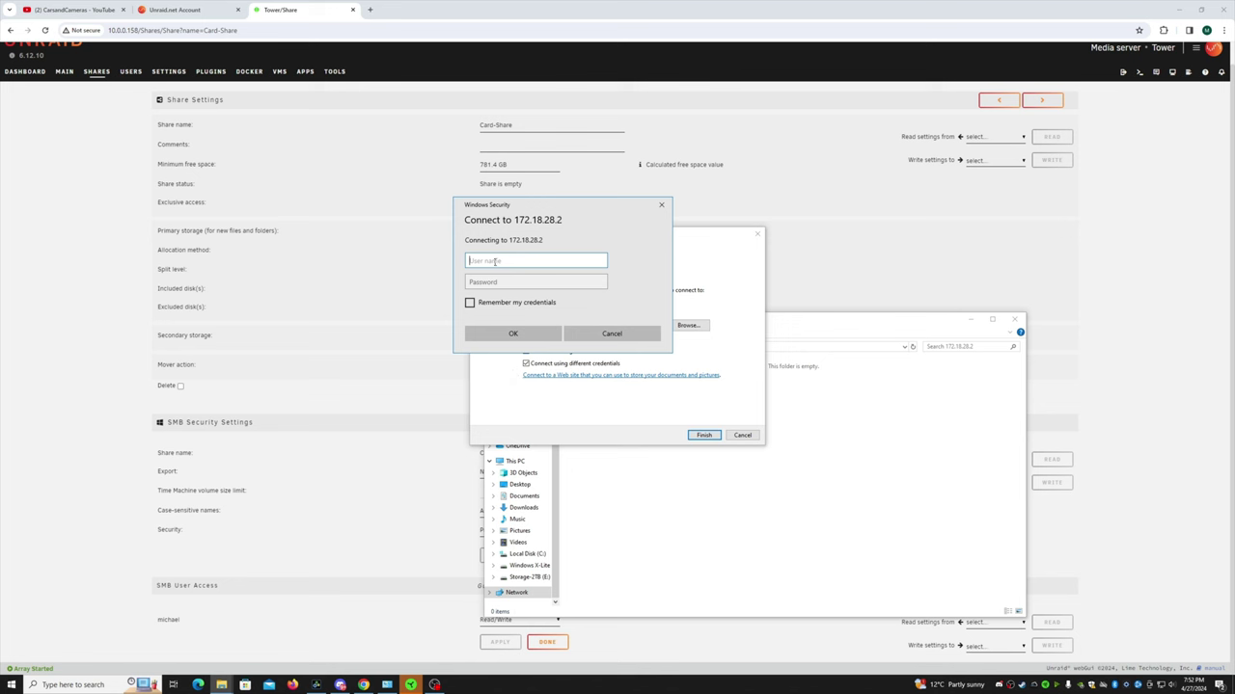
Try signing in to 172.18.28.2 with .\ in front of the share user's name, plus the password.
type("l")
type("\\michae")
key("Tab")
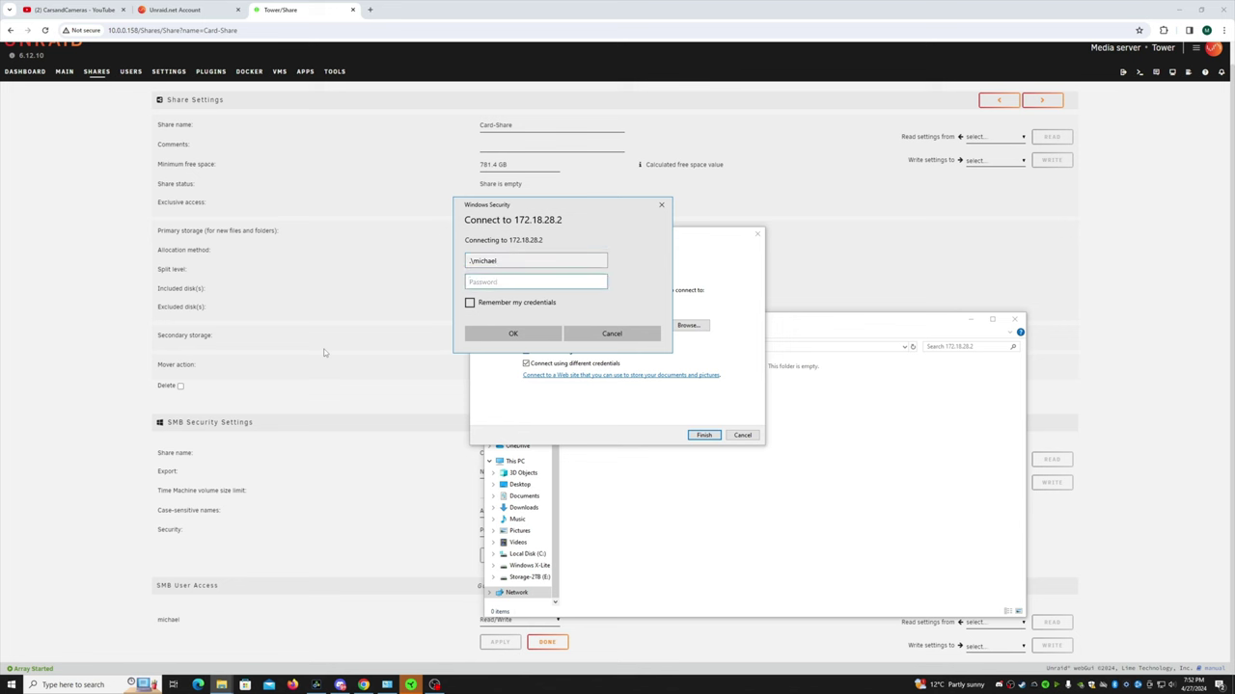
key("Return")
key("Return")
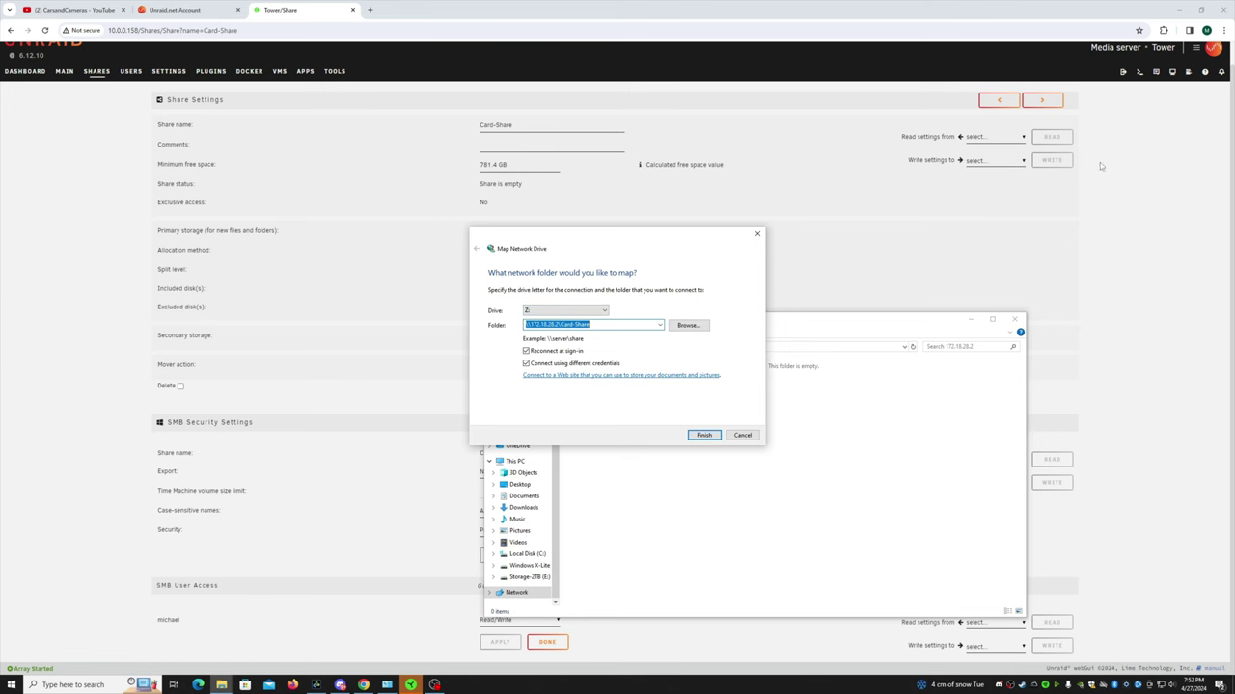
Cancel the credentials prompt and move the Map Network Drive dialog off the dashboard's Shares list.
scroll(1158, 212, "up", 1)
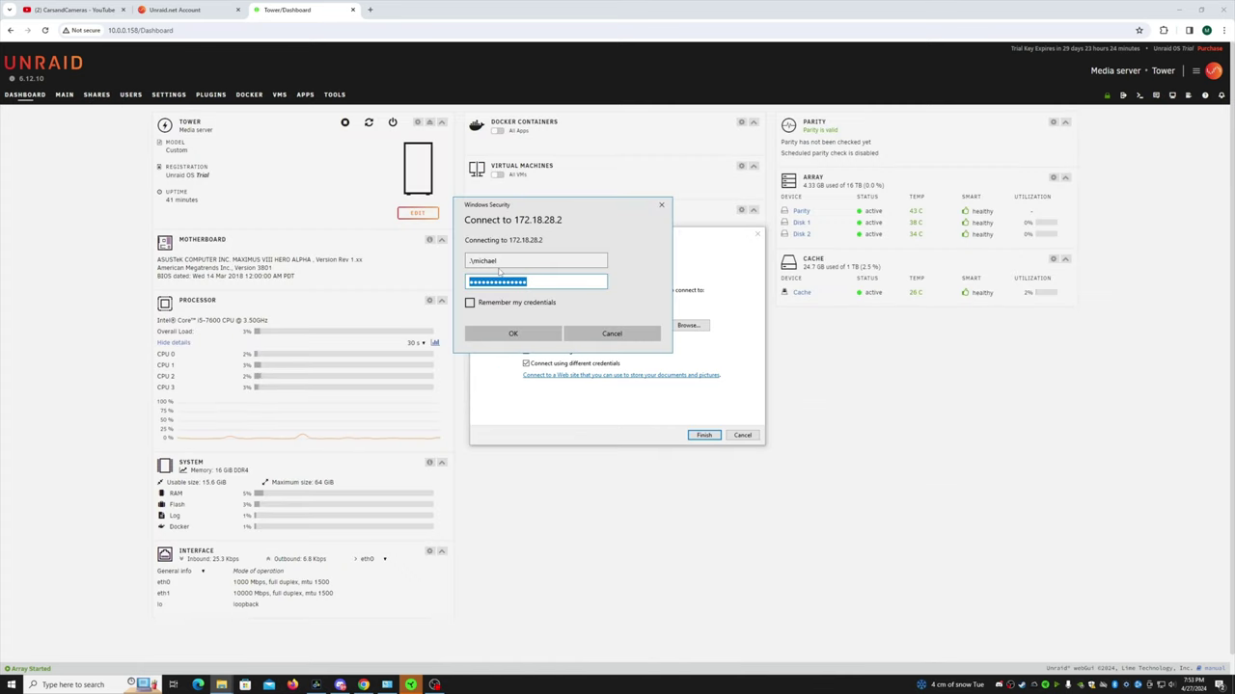
left_click(600, 334)
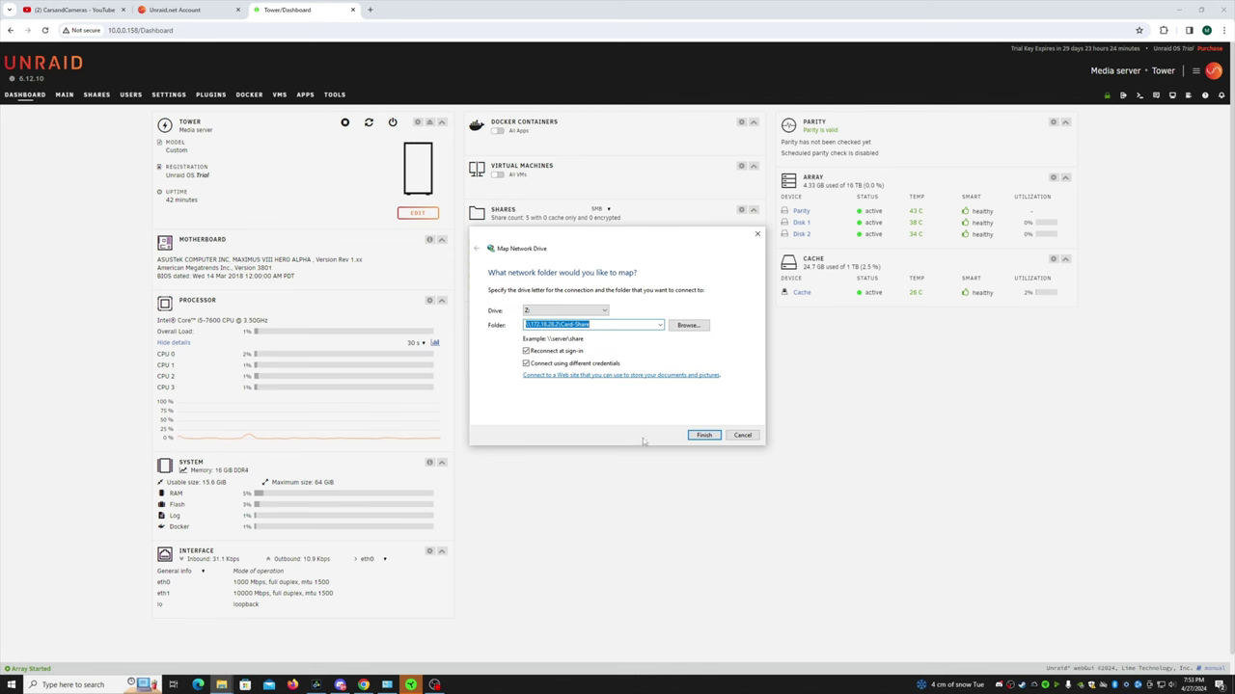
left_click_drag(623, 236, 706, 324)
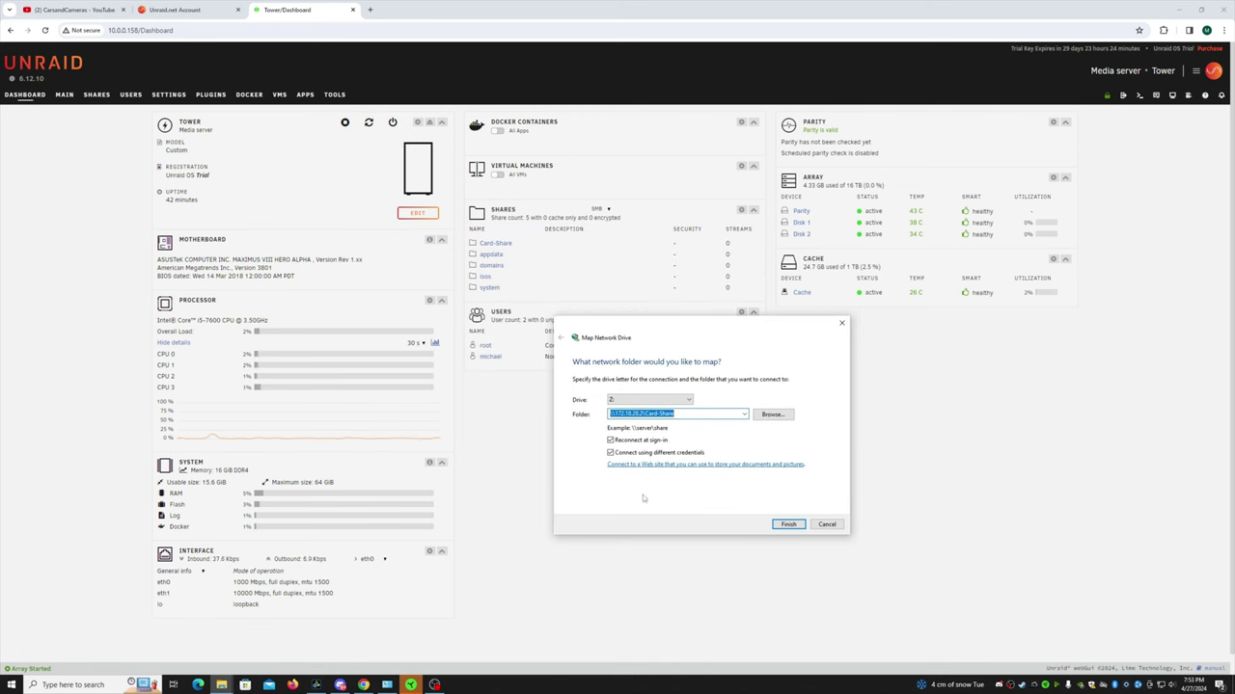
Cancel the network drive mapping and open the Card-Share settings from the dashboard to check its SMB security options.
left_click_drag(674, 323, 671, 374)
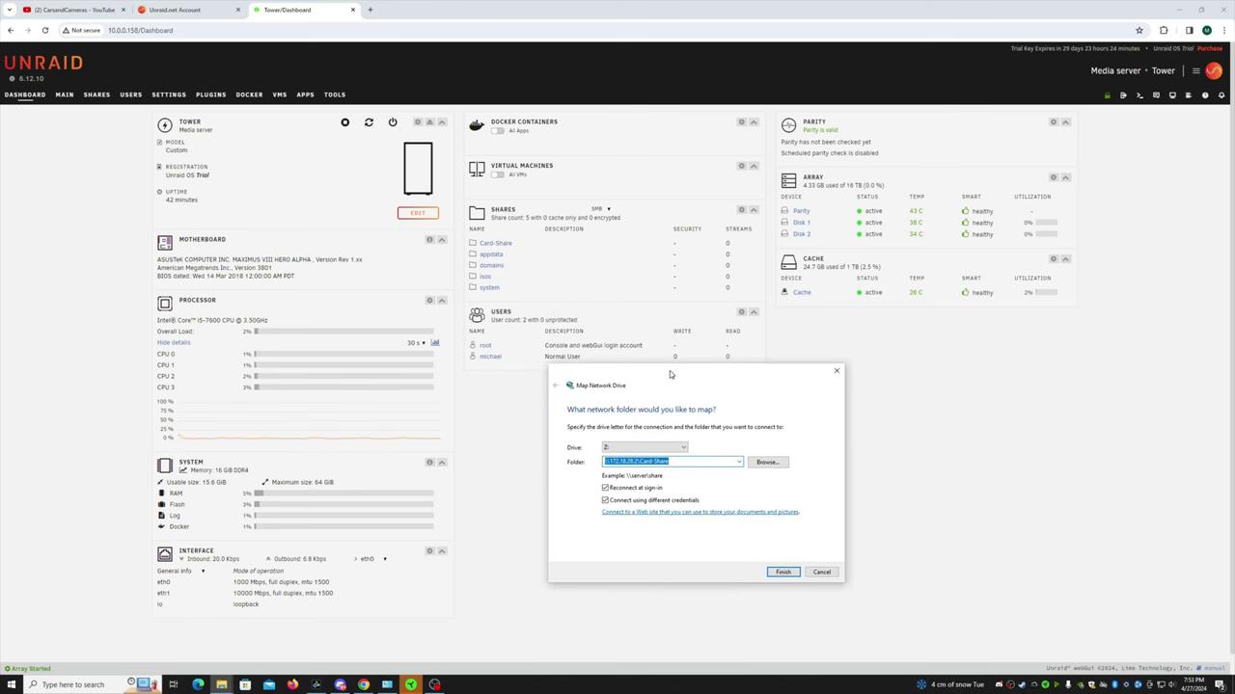
left_click(822, 572)
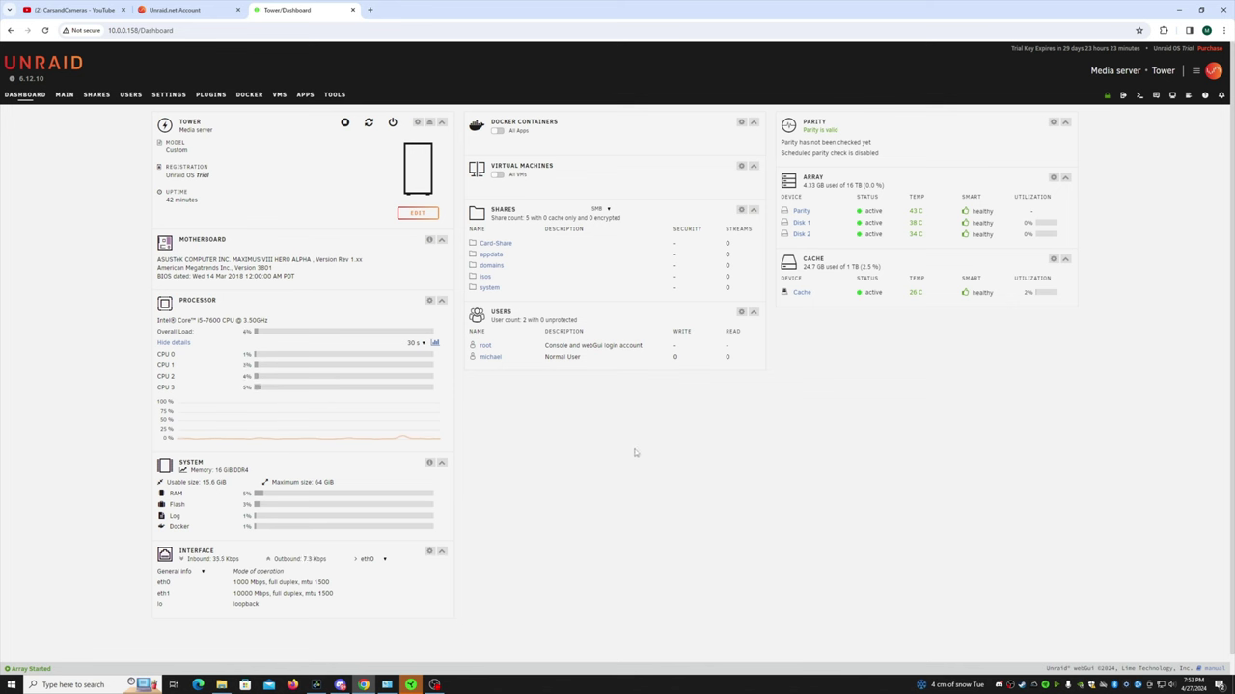
left_click(503, 247)
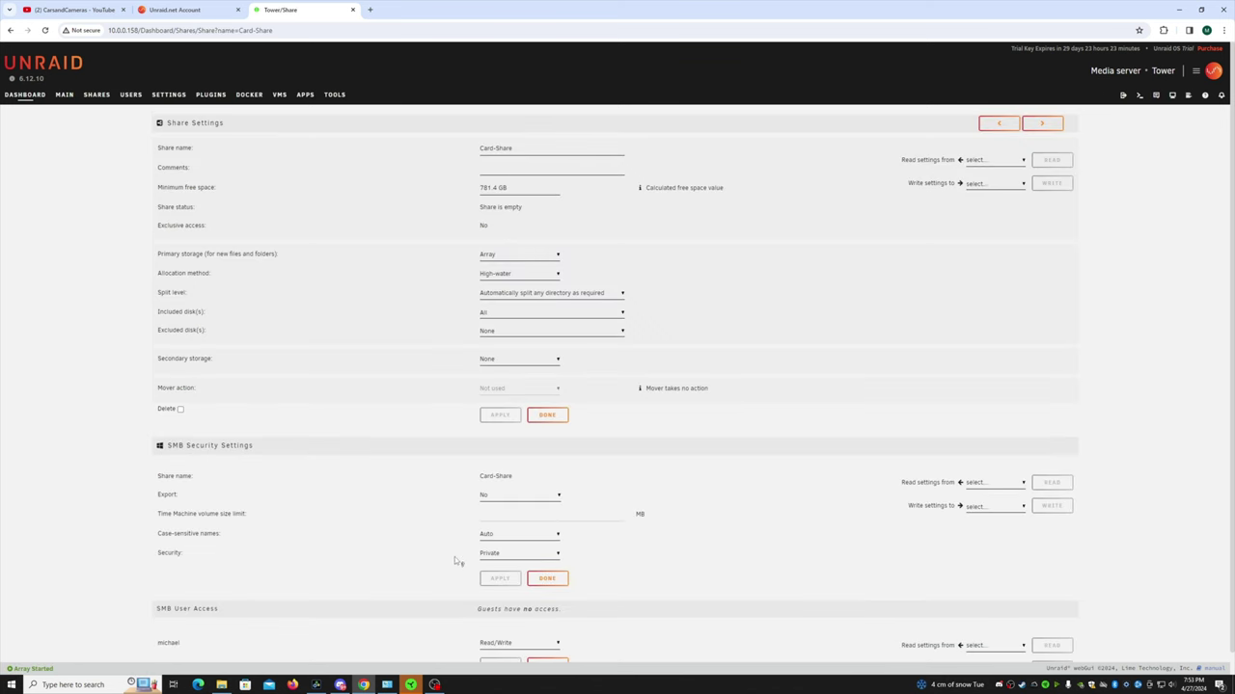
scroll(459, 562, "down", 1)
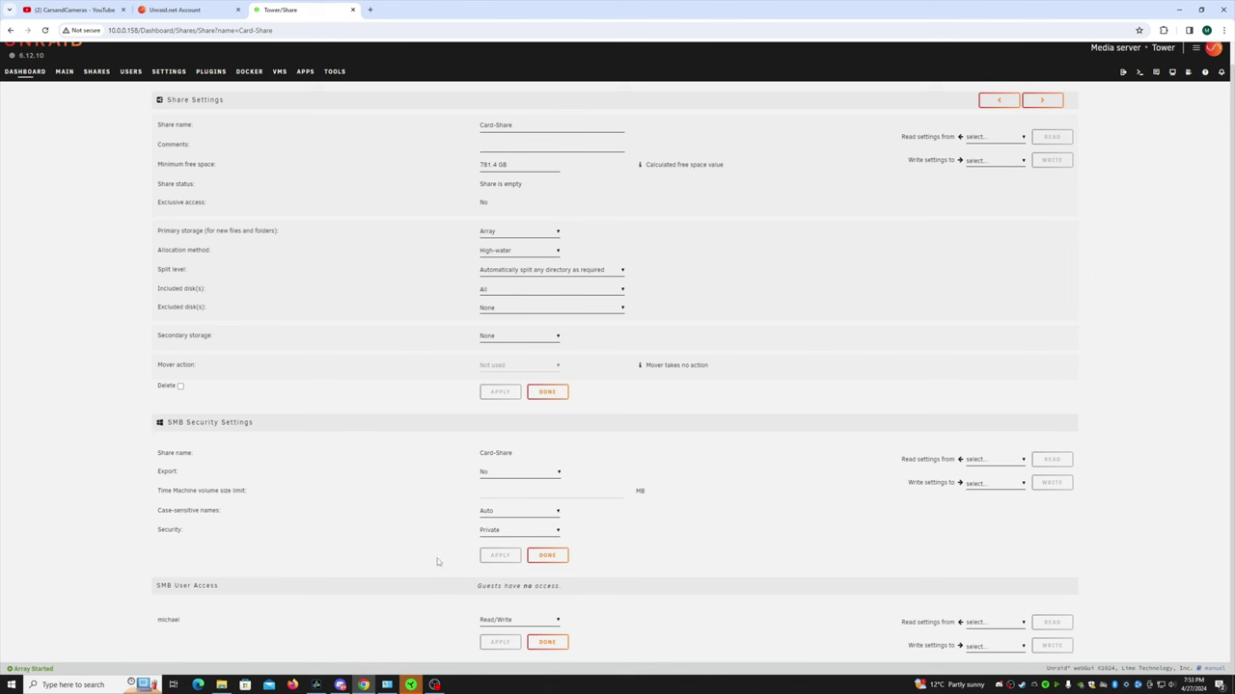
Switch to File Explorer and try to open the share at \\10.0.0.158\Card-Share.
left_click(221, 685)
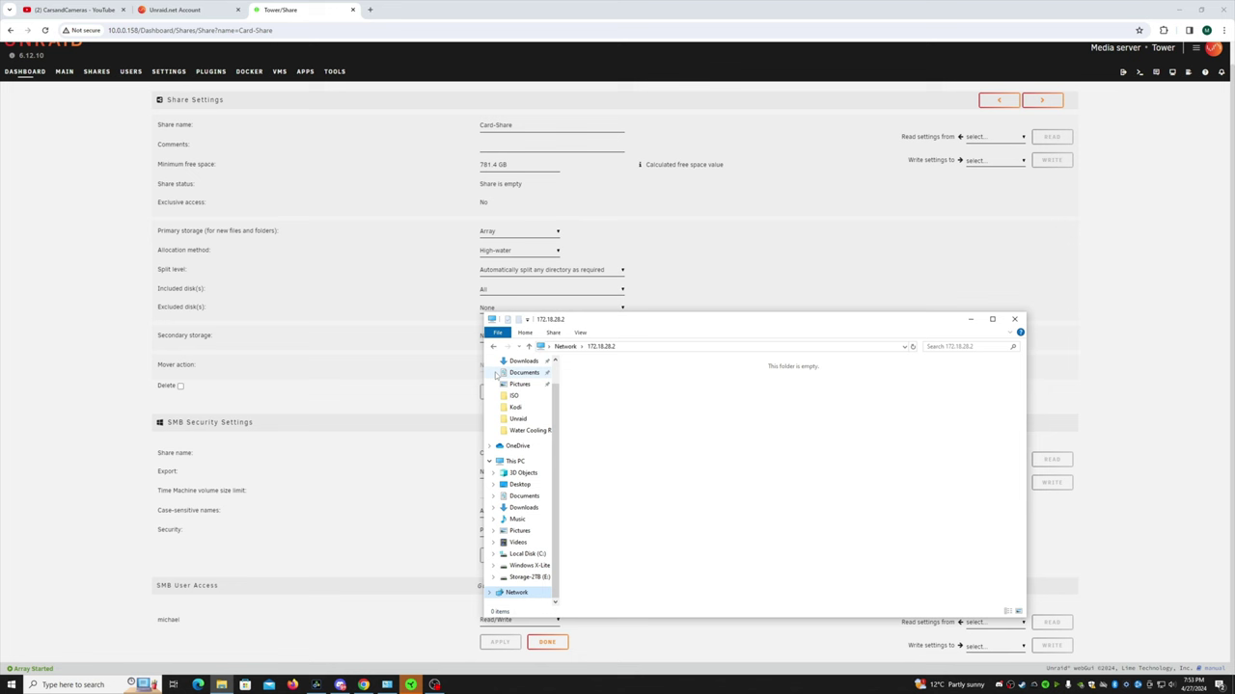
left_click(628, 345)
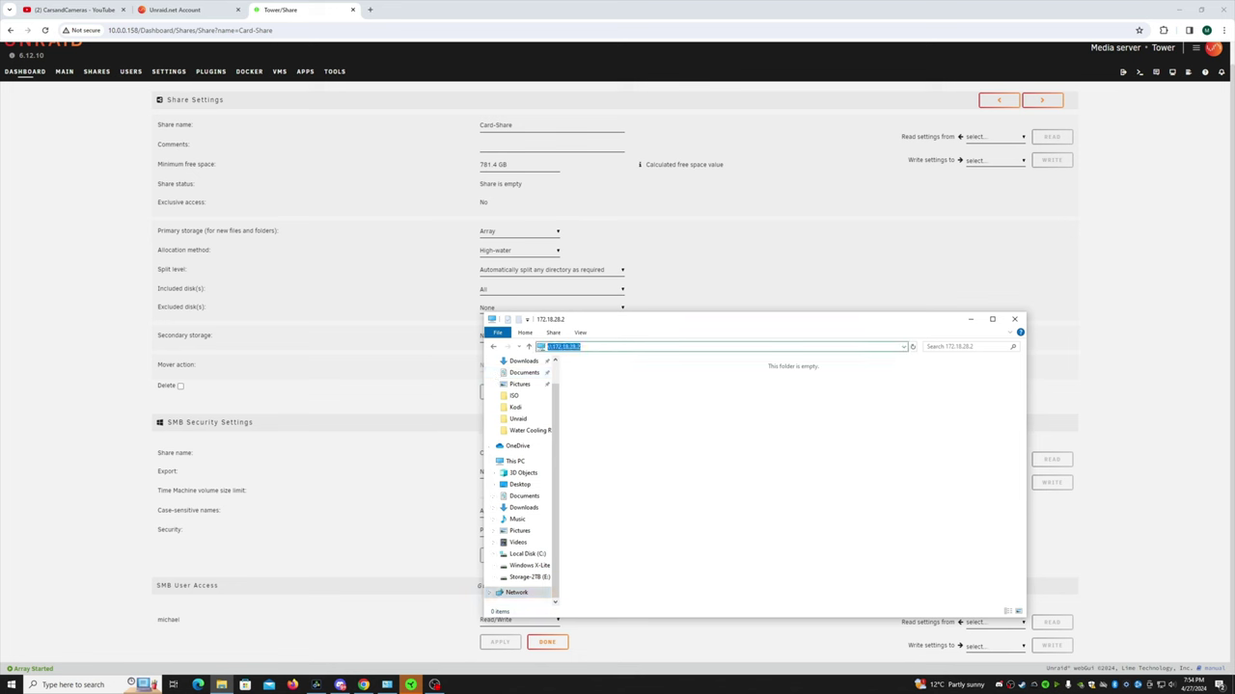
type("\\\\")
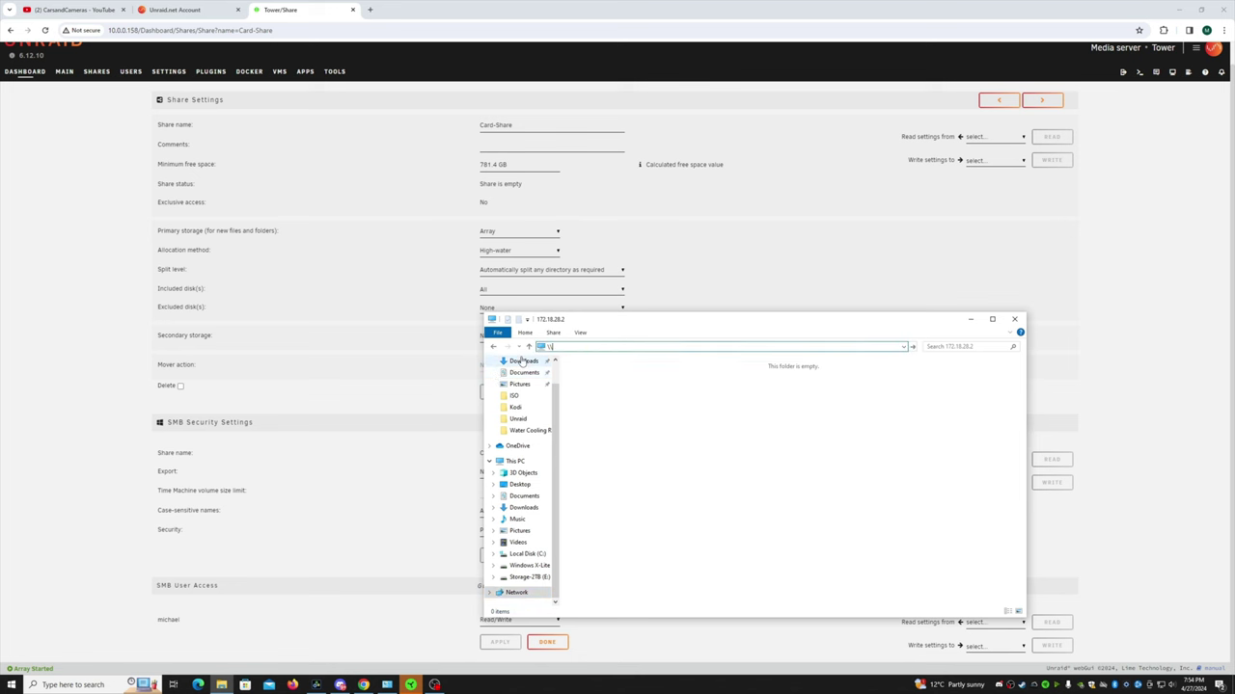
type("1")
type("0.0.0.158\\Card-Share")
key("Return")
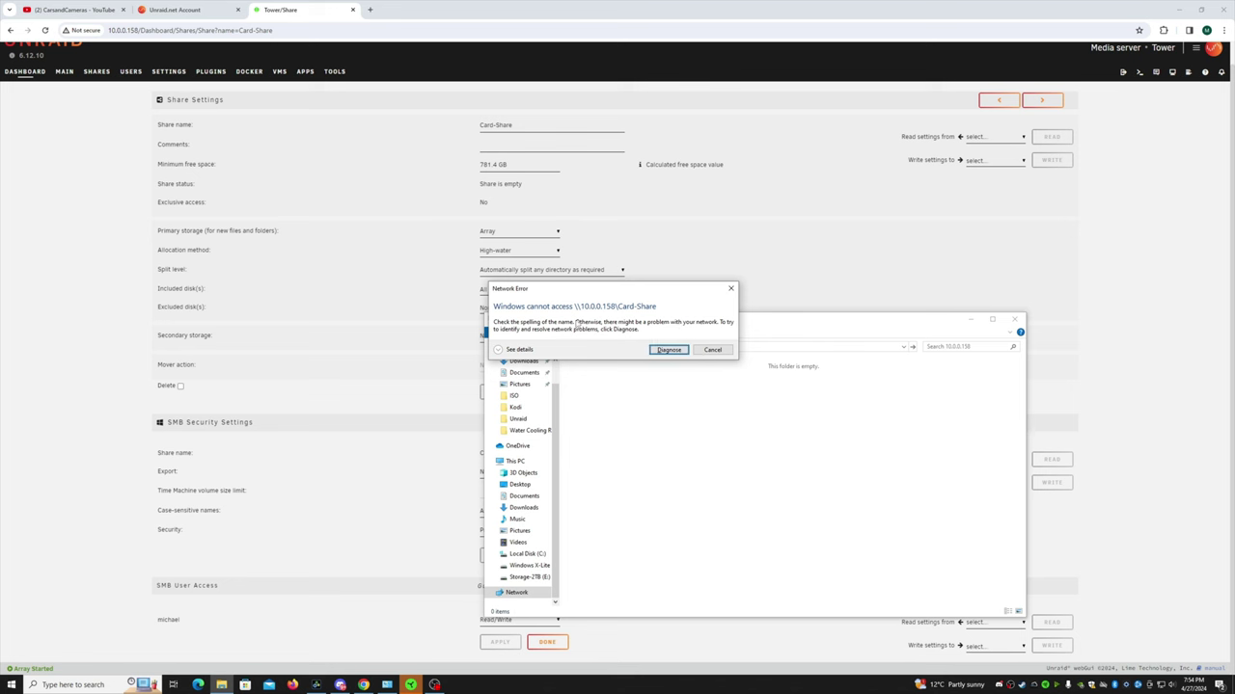
Expand the network error's details, dismiss the error and close the File Explorer window.
left_click(498, 349)
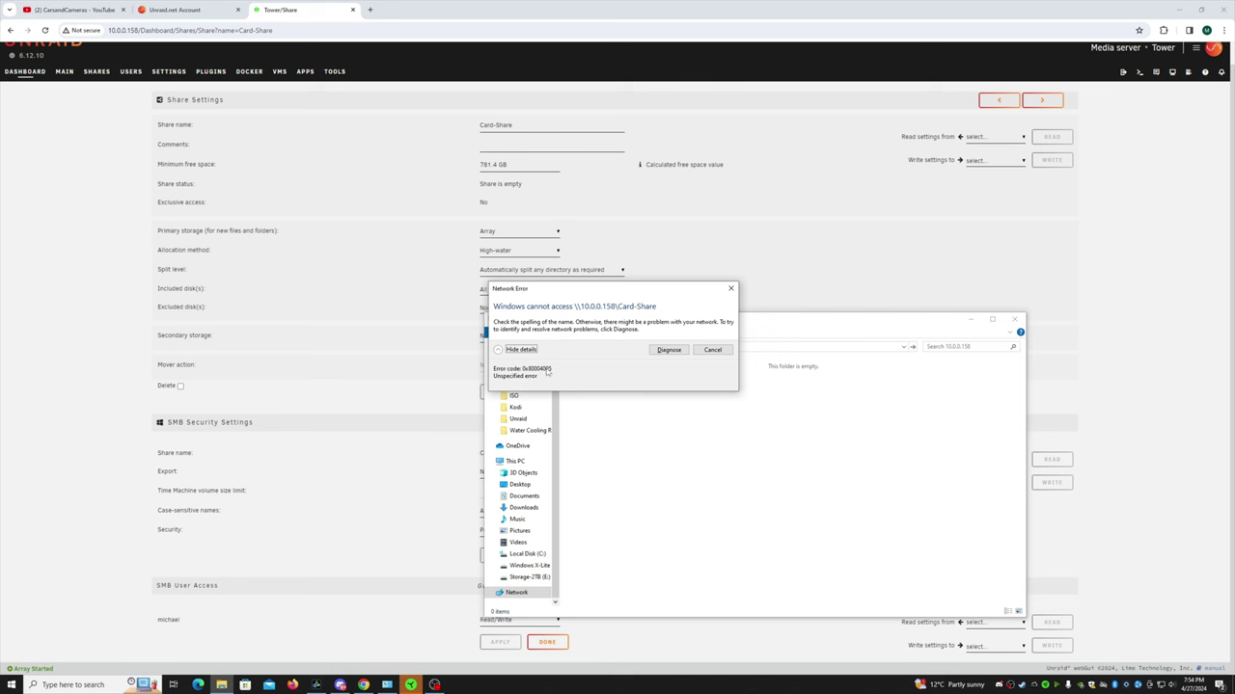
left_click(712, 350)
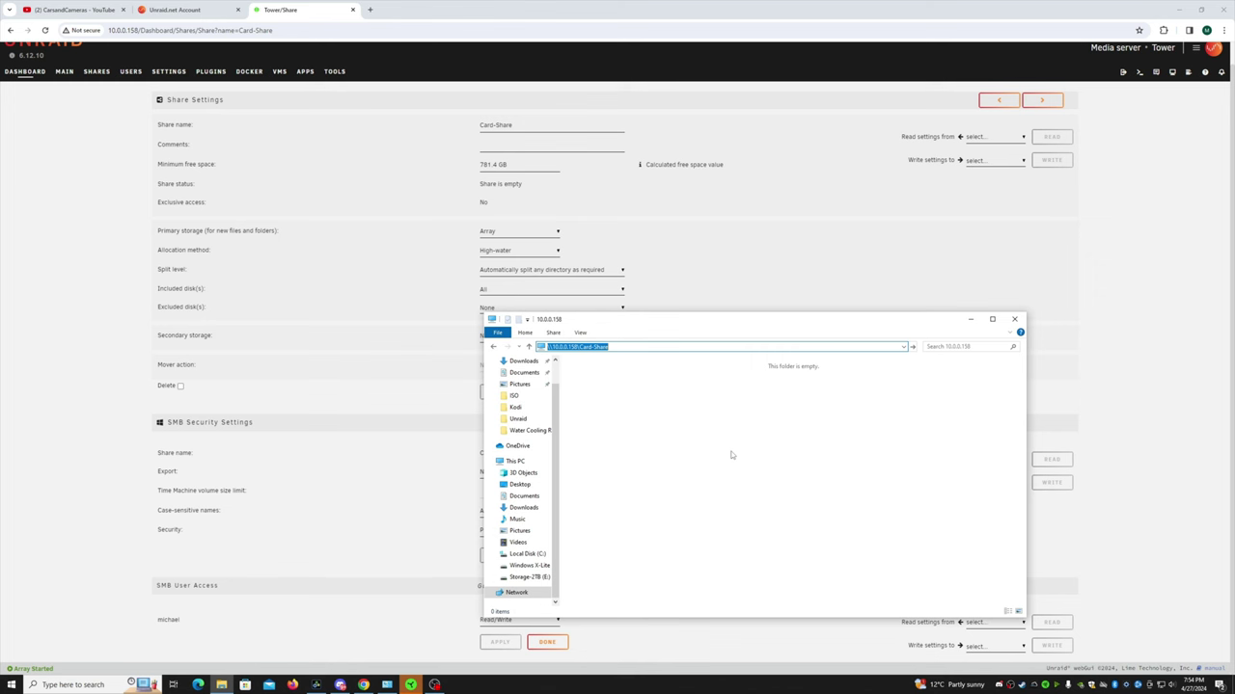
left_click(1015, 319)
Set Export to Yes in Card-Share's SMB Security Settings and apply the change.
left_click(557, 472)
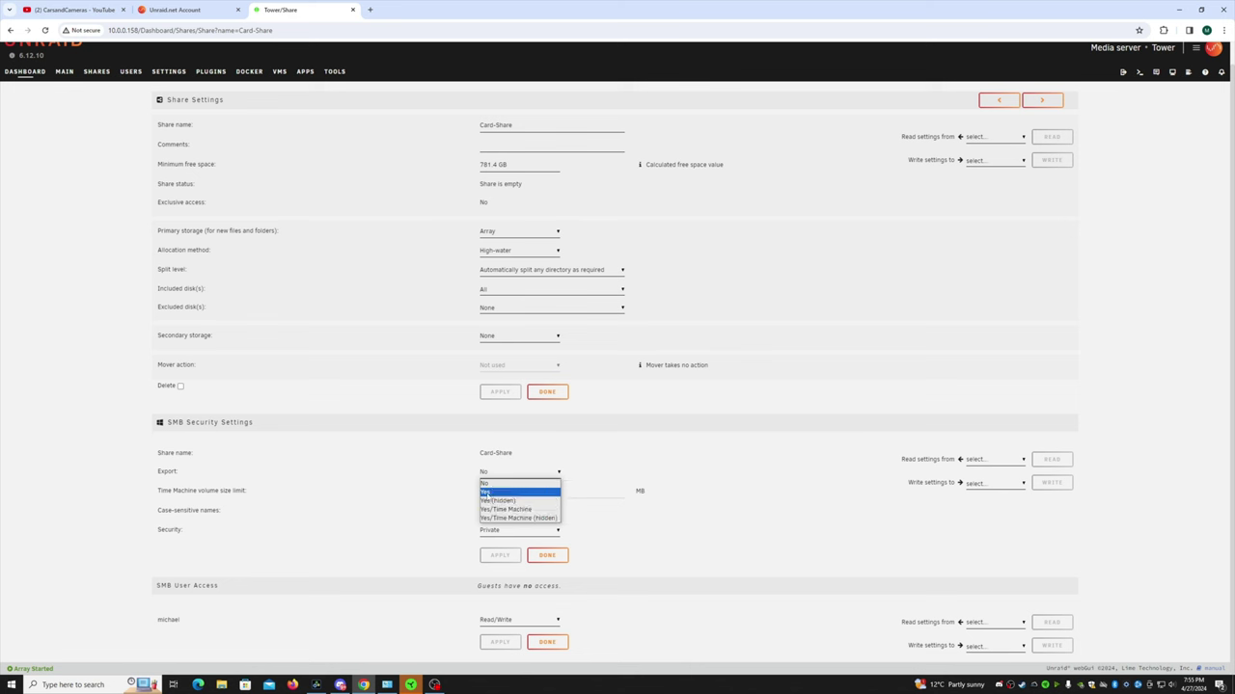
left_click(488, 492)
left_click(499, 556)
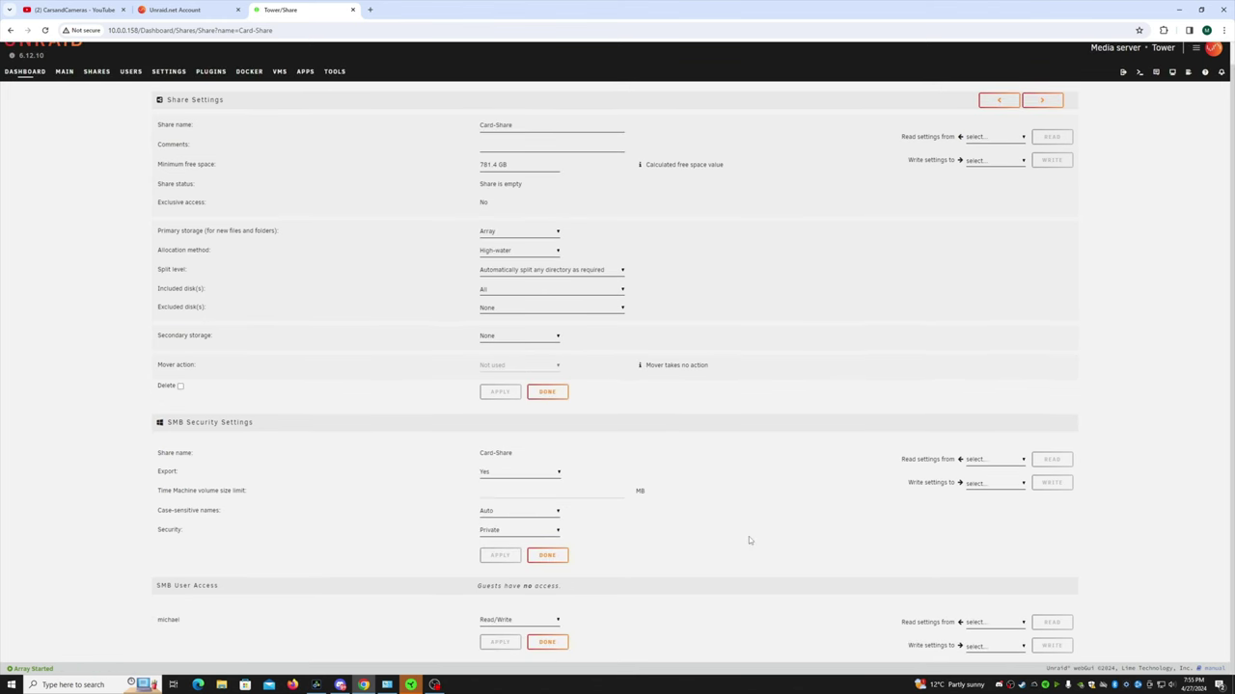
Open a File Explorer window and browse to the server at \\172.18.28.2.
left_click(221, 685)
left_click(628, 346)
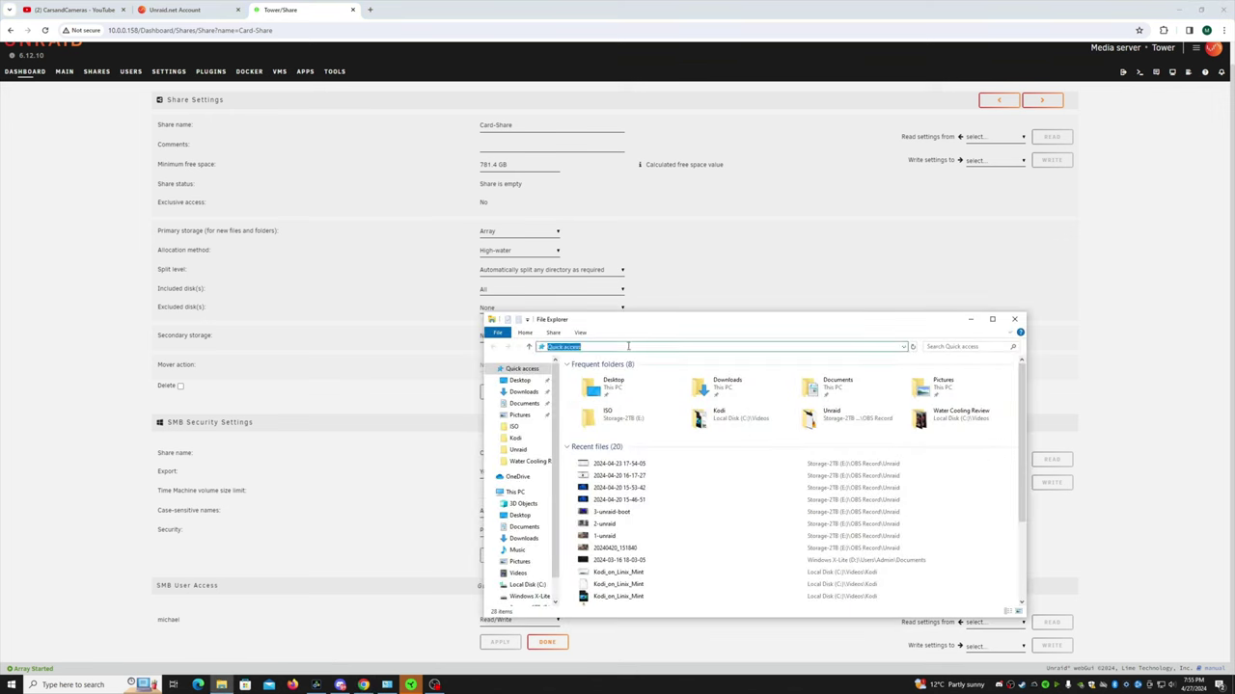
type("\\\\")
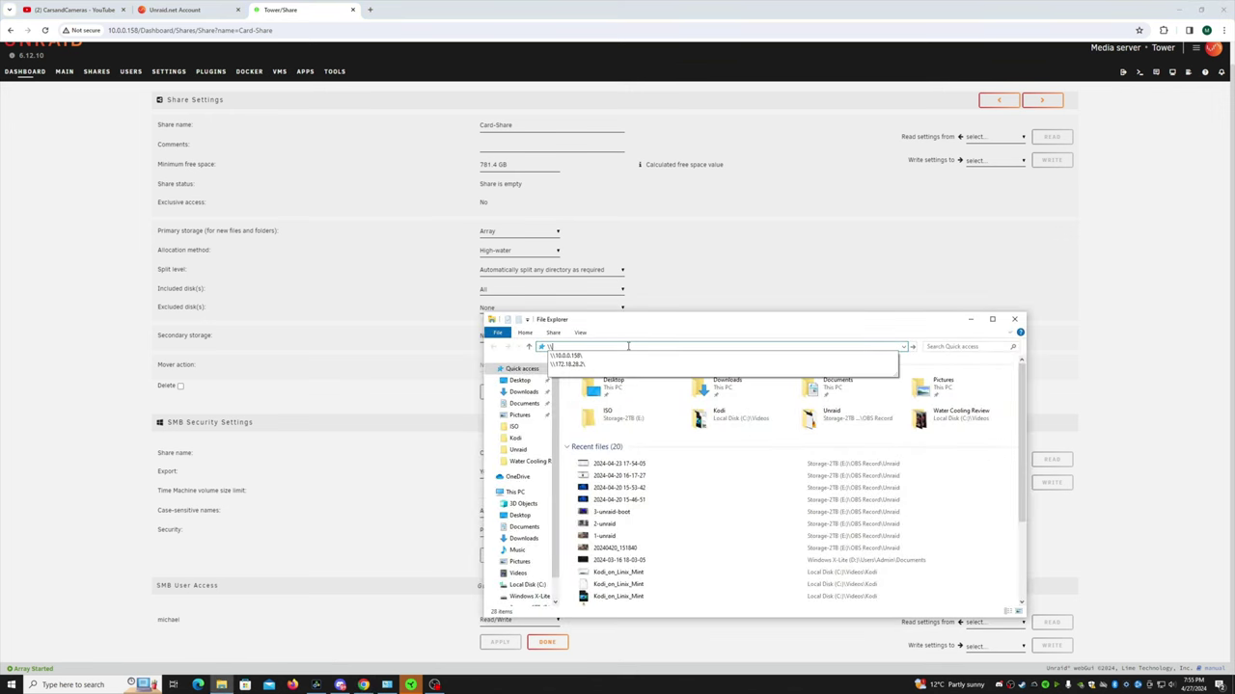
key("Down")
key("Down")
key("Return")
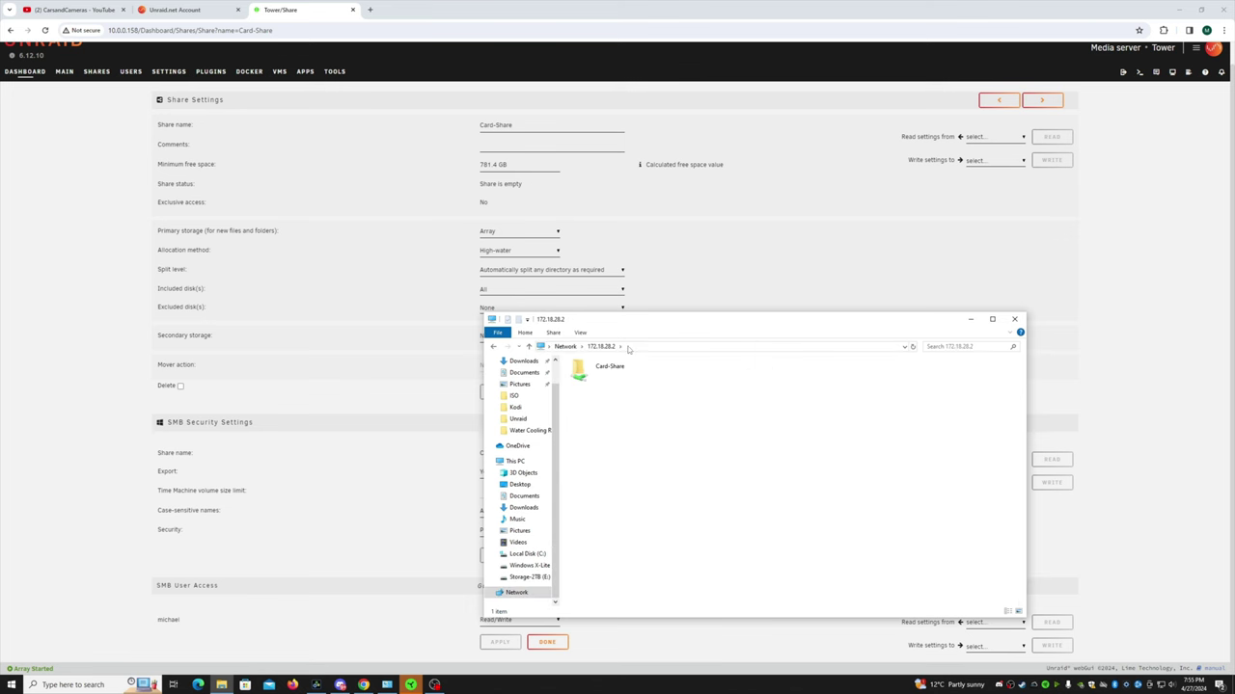
Open the Card-Share folder on 172.18.28.2 and copy its full network path.
left_click_drag(684, 325, 760, 257)
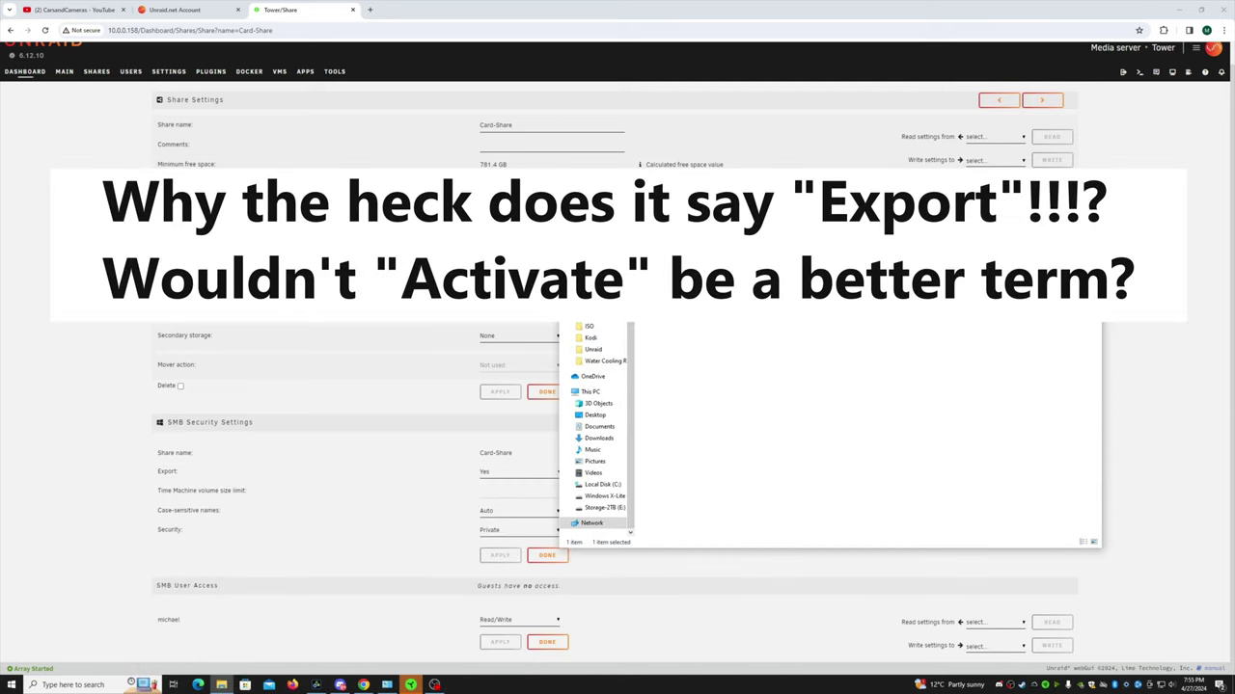
left_click(752, 276)
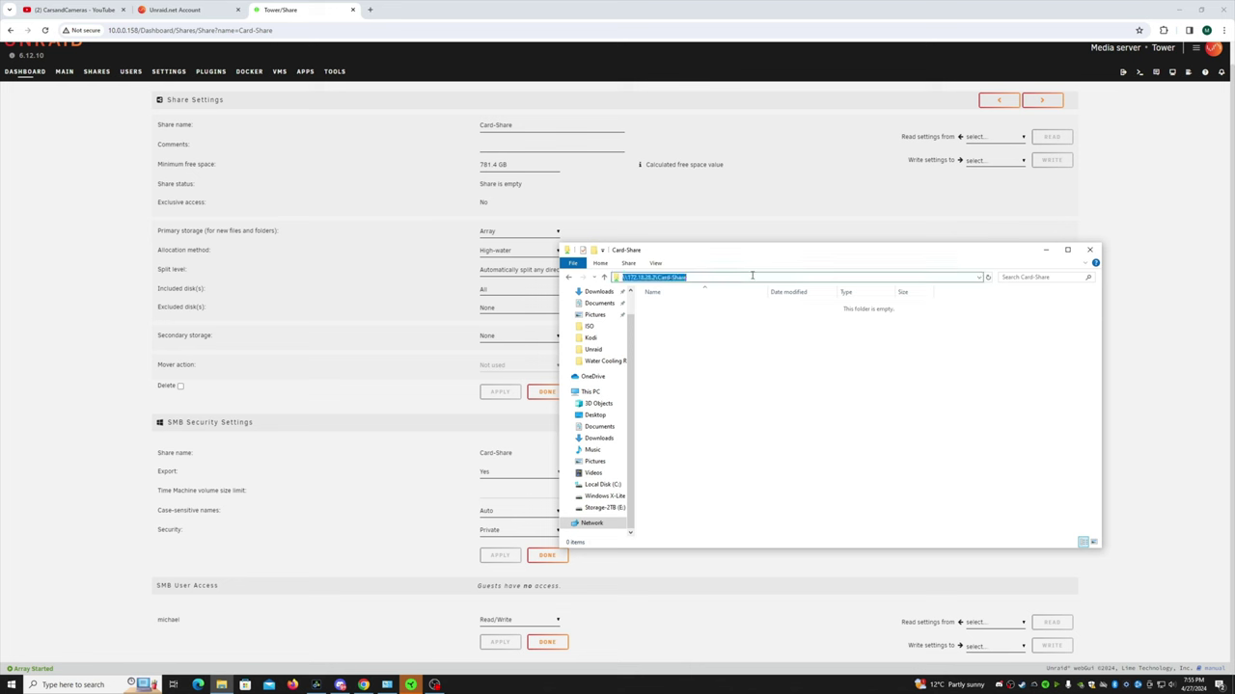
right_click(672, 277)
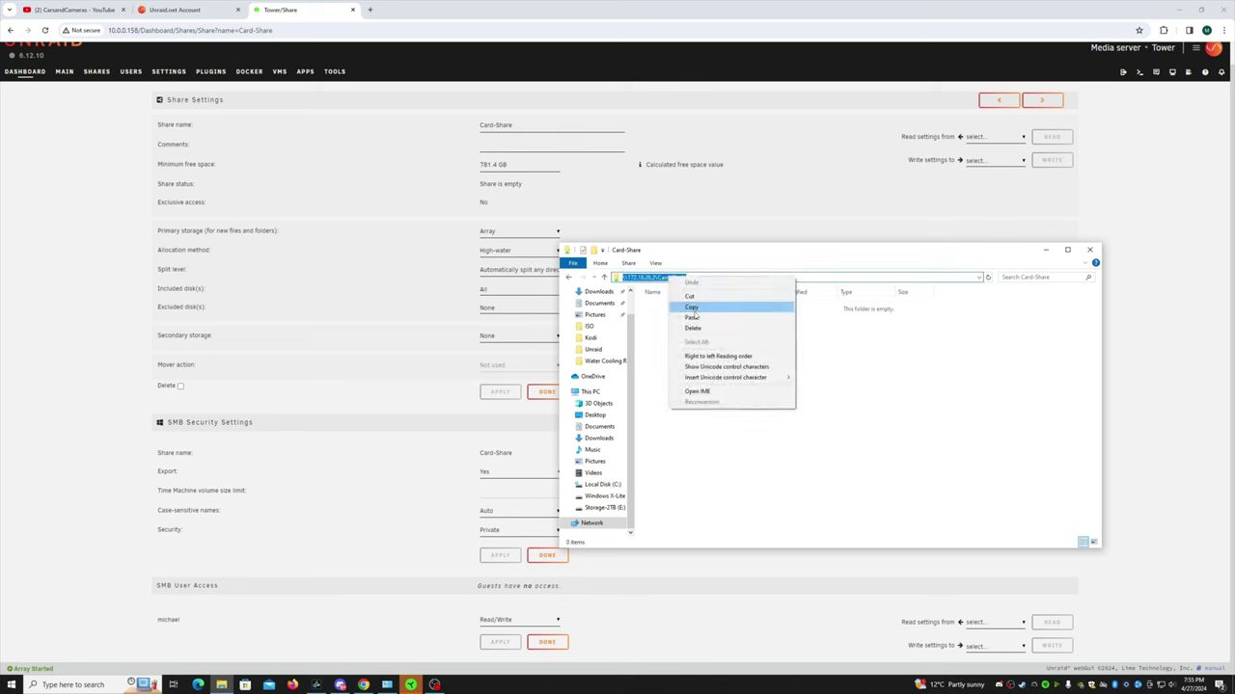
left_click(695, 311)
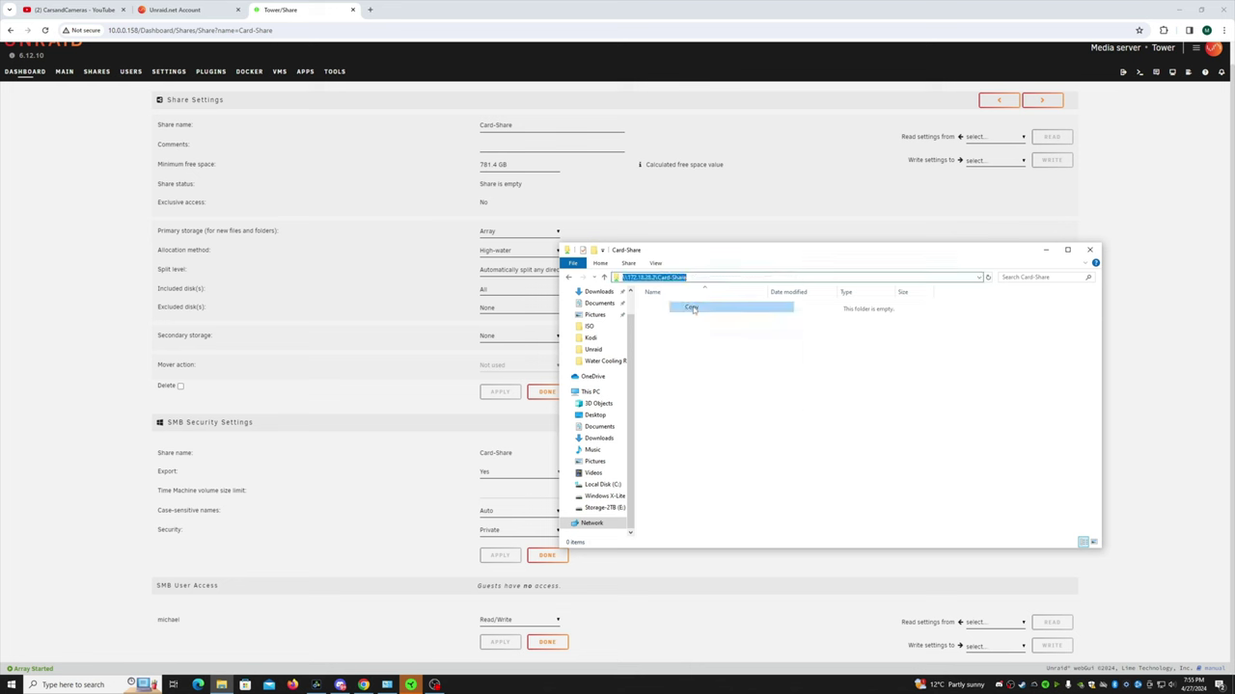
Map the copied Card-Share path as network drive Z: with reconnect at sign-in, and close the leftover This PC window.
left_click(592, 392)
right_click(603, 393)
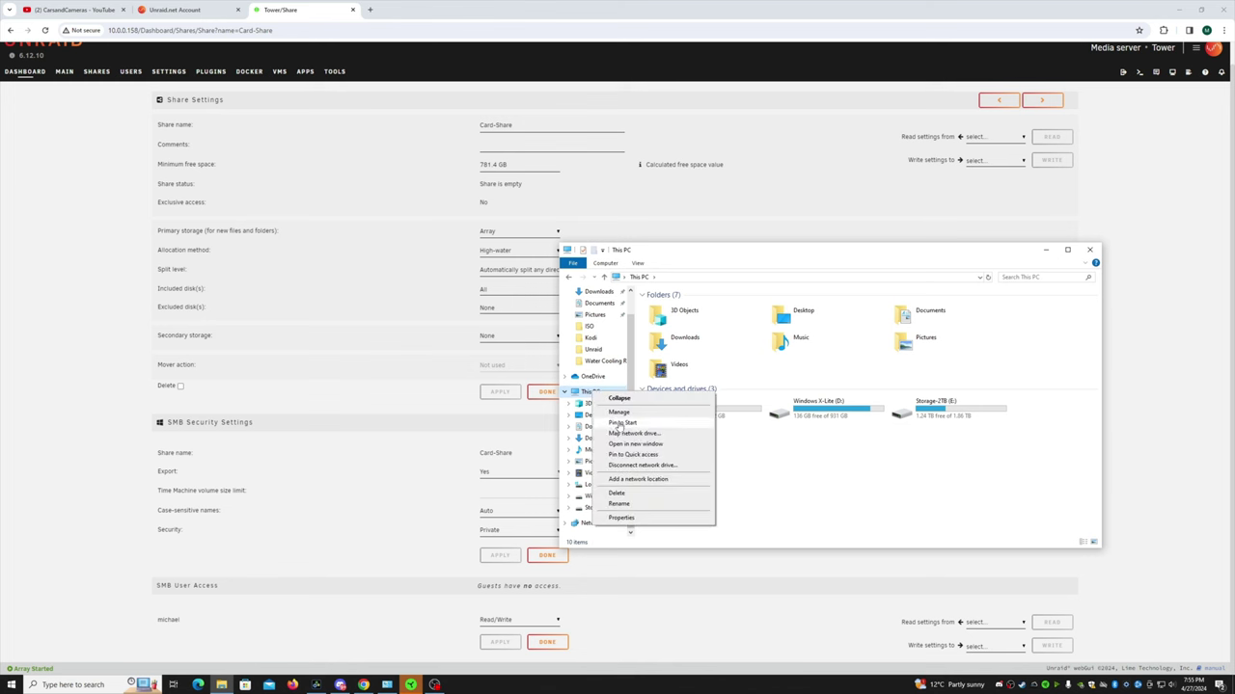
left_click(633, 433)
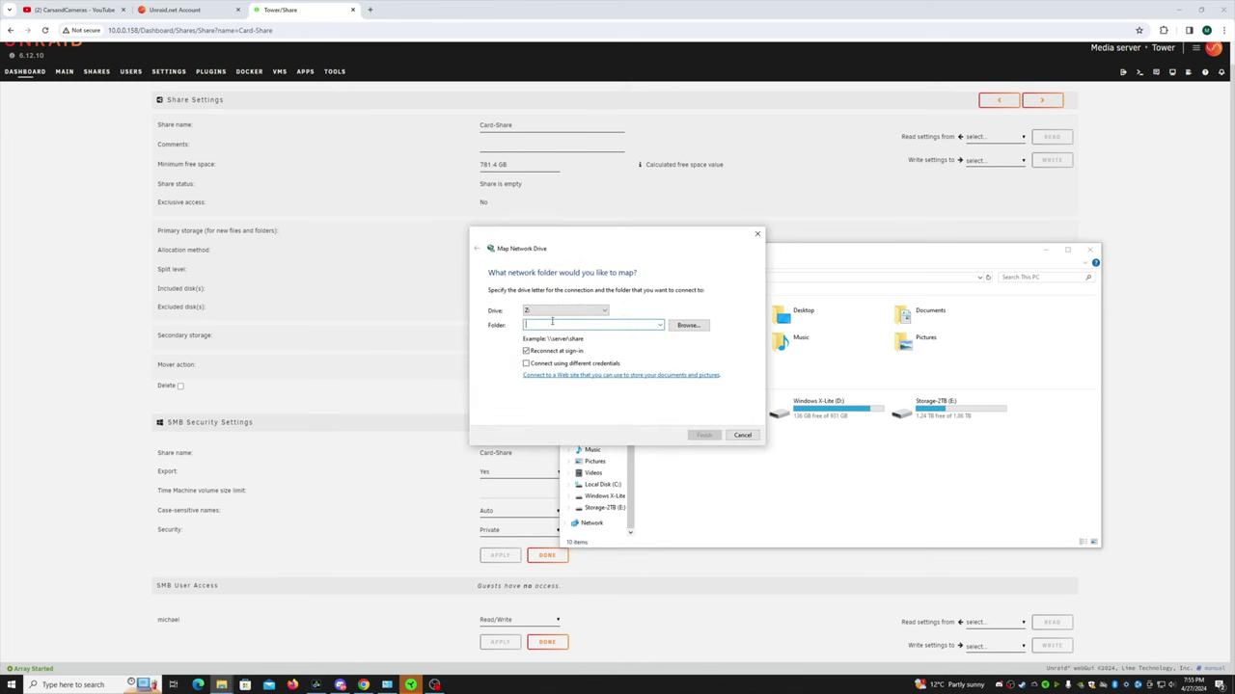
key("ctrl+v")
left_click(704, 435)
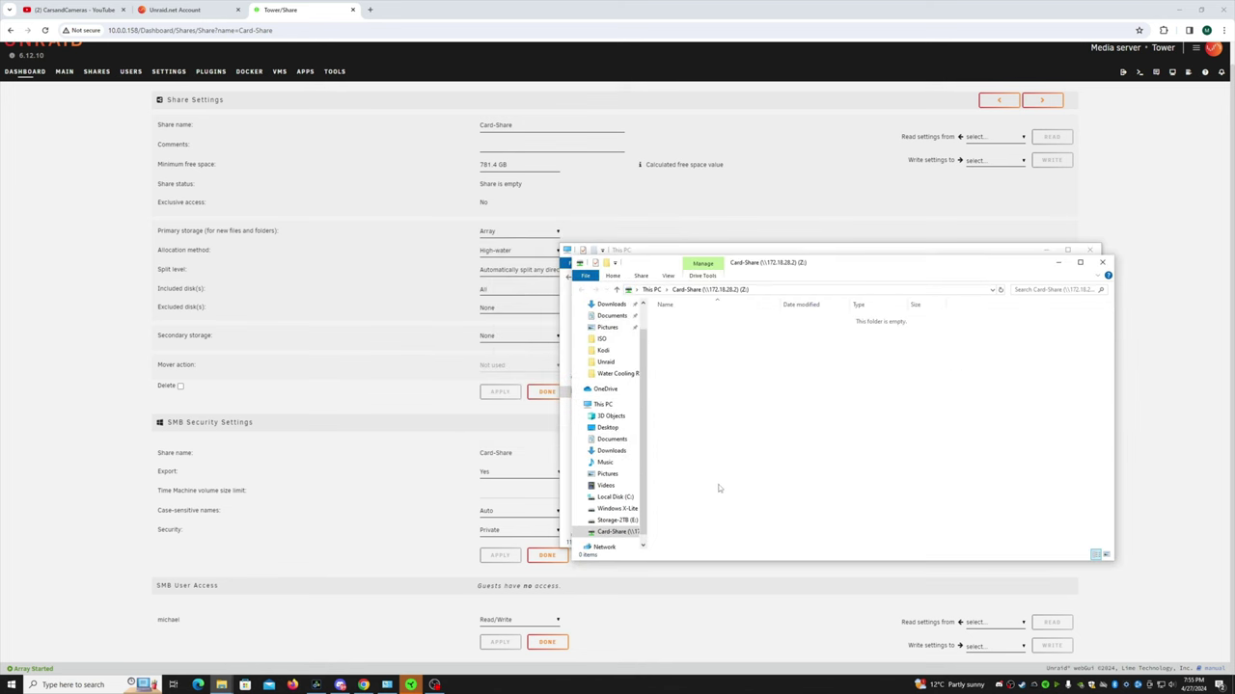
left_click(1080, 253)
left_click(1090, 250)
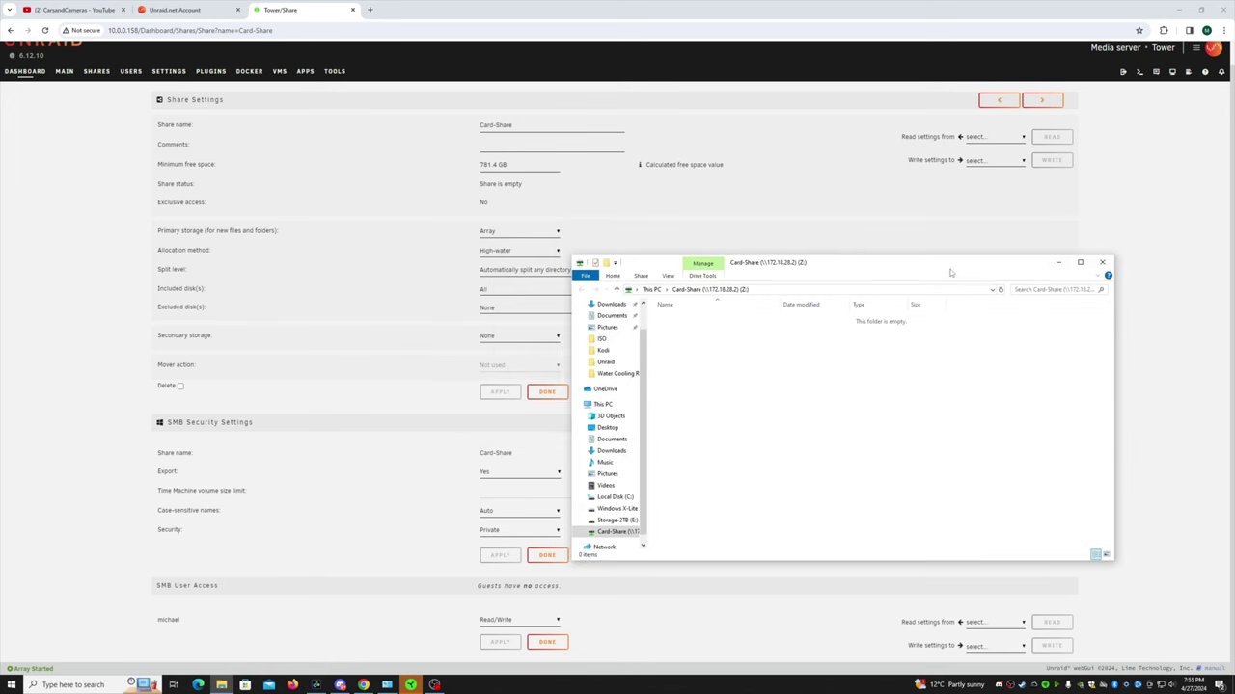
Create a new folder named Temp on the mapped Card-Share drive (Z:).
left_click_drag(950, 272, 715, 276)
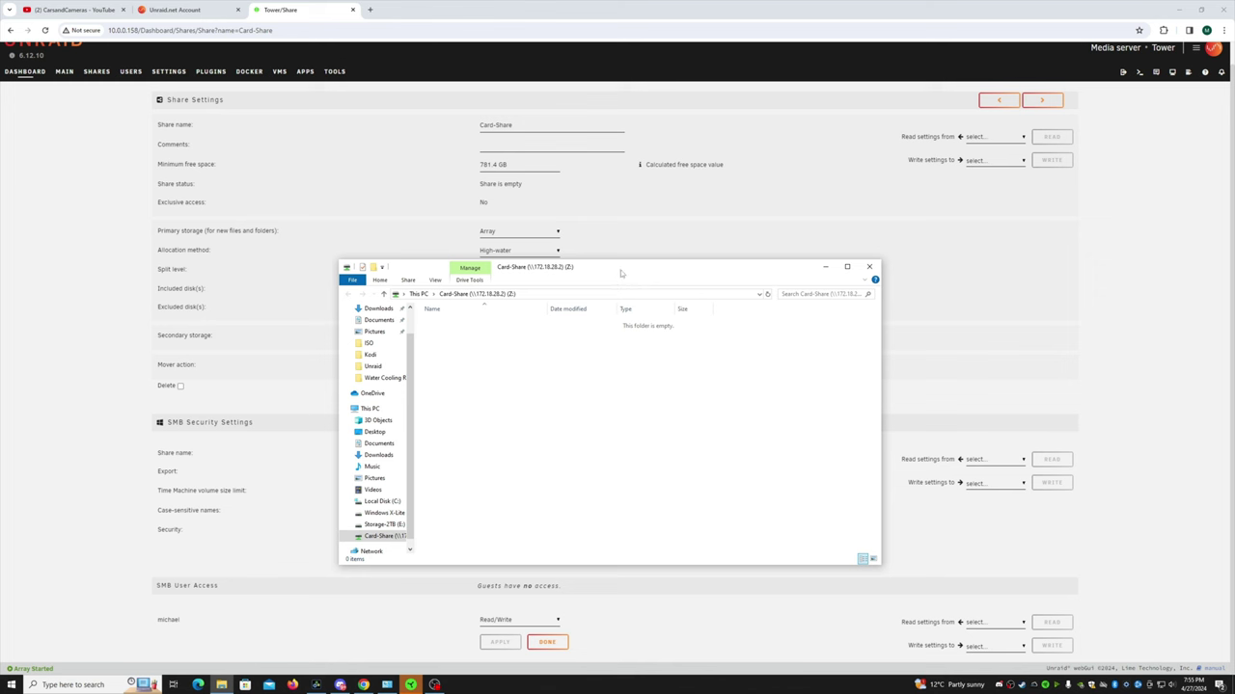
left_click_drag(621, 273, 719, 263)
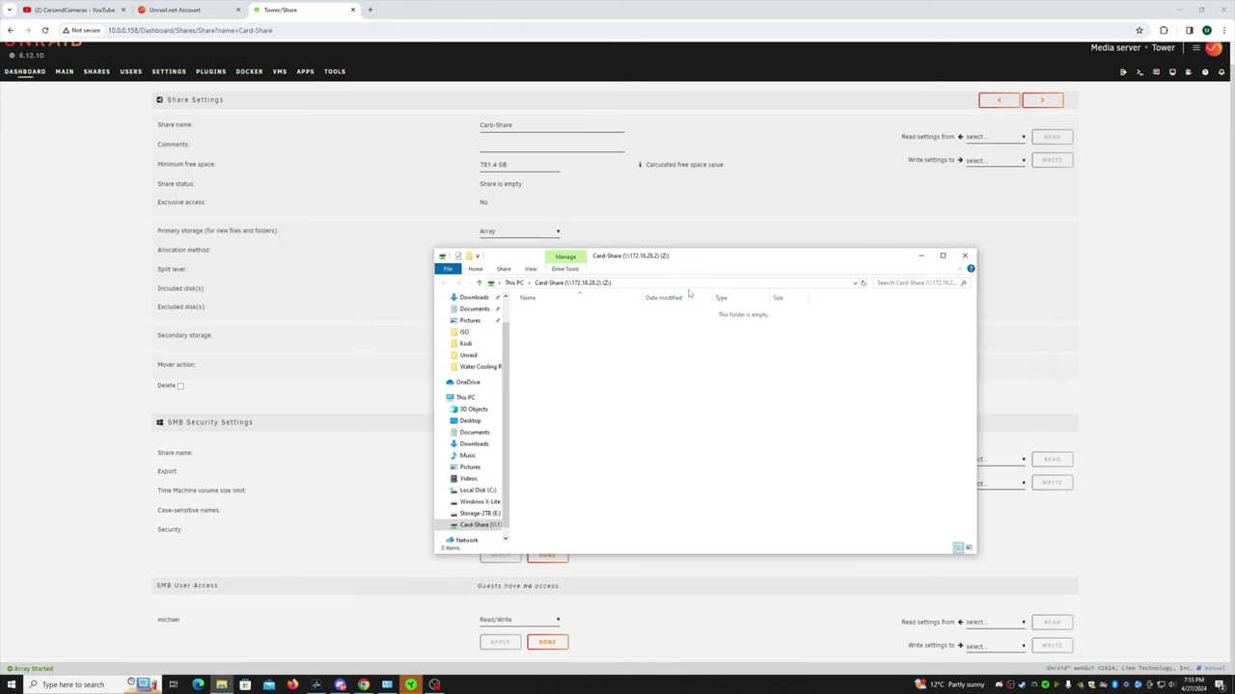
right_click(579, 370)
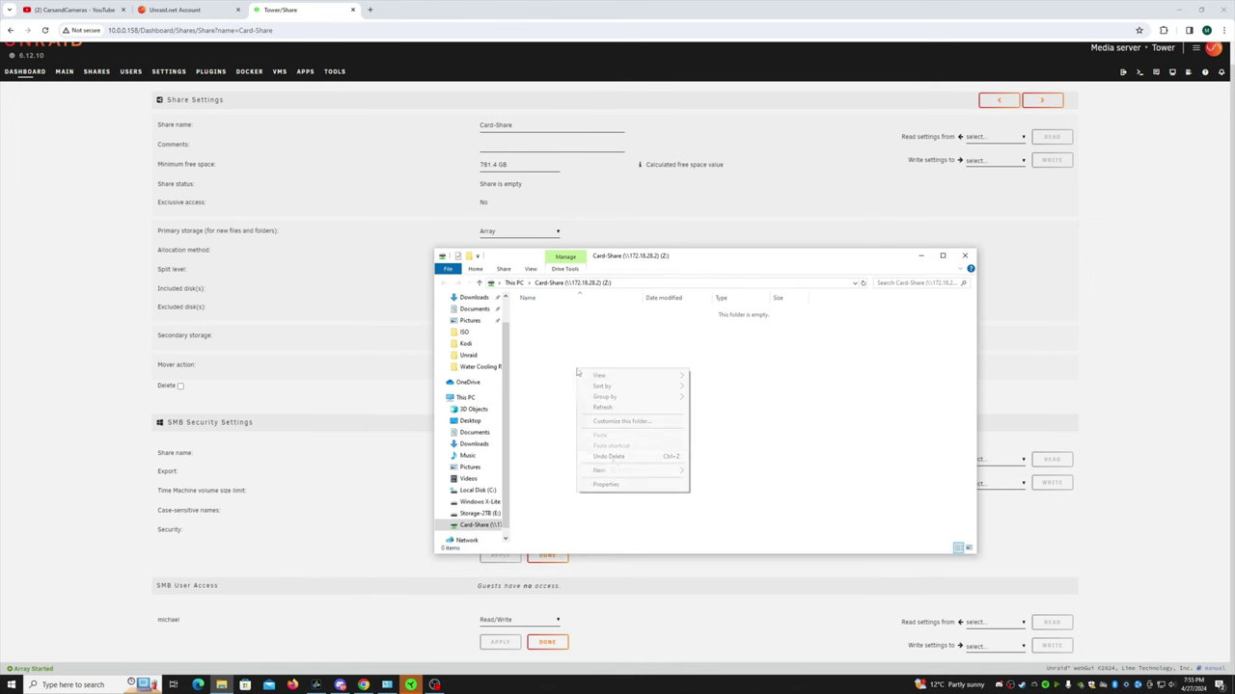
mouse_move(662, 471)
left_click(709, 471)
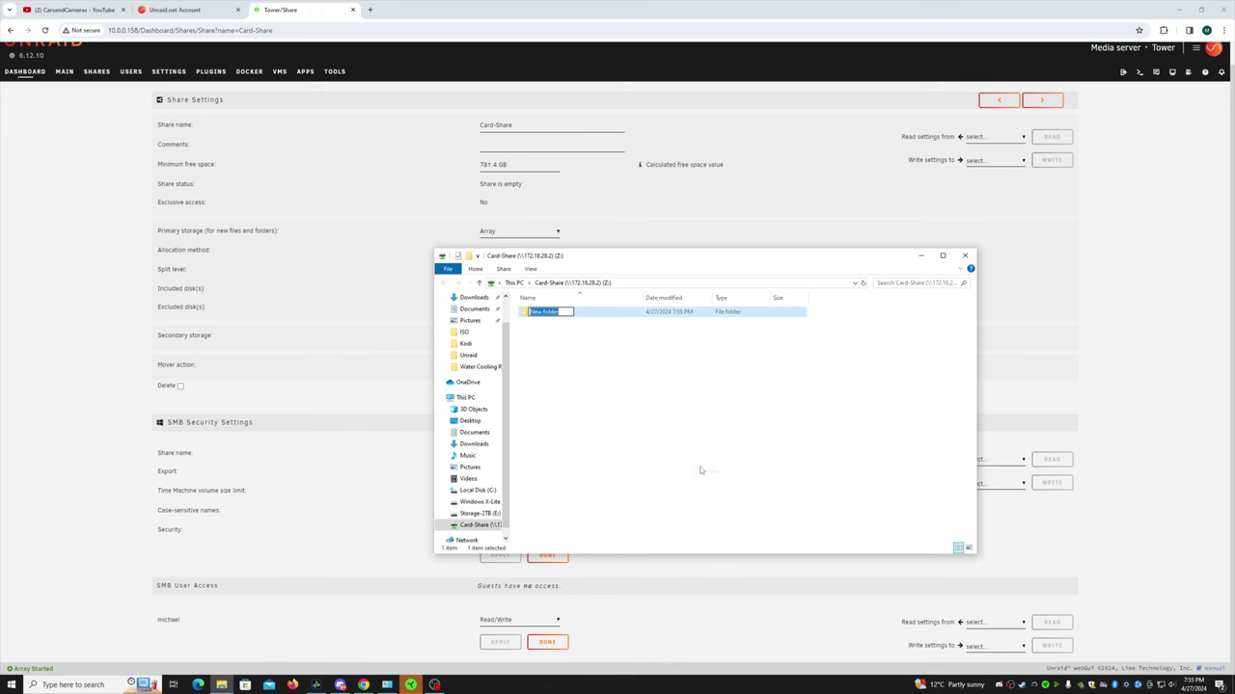
type("Temp")
key("Return")
Open a second File Explorer window and arrange it side by side with the Card-Share window.
left_click_drag(637, 261, 766, 246)
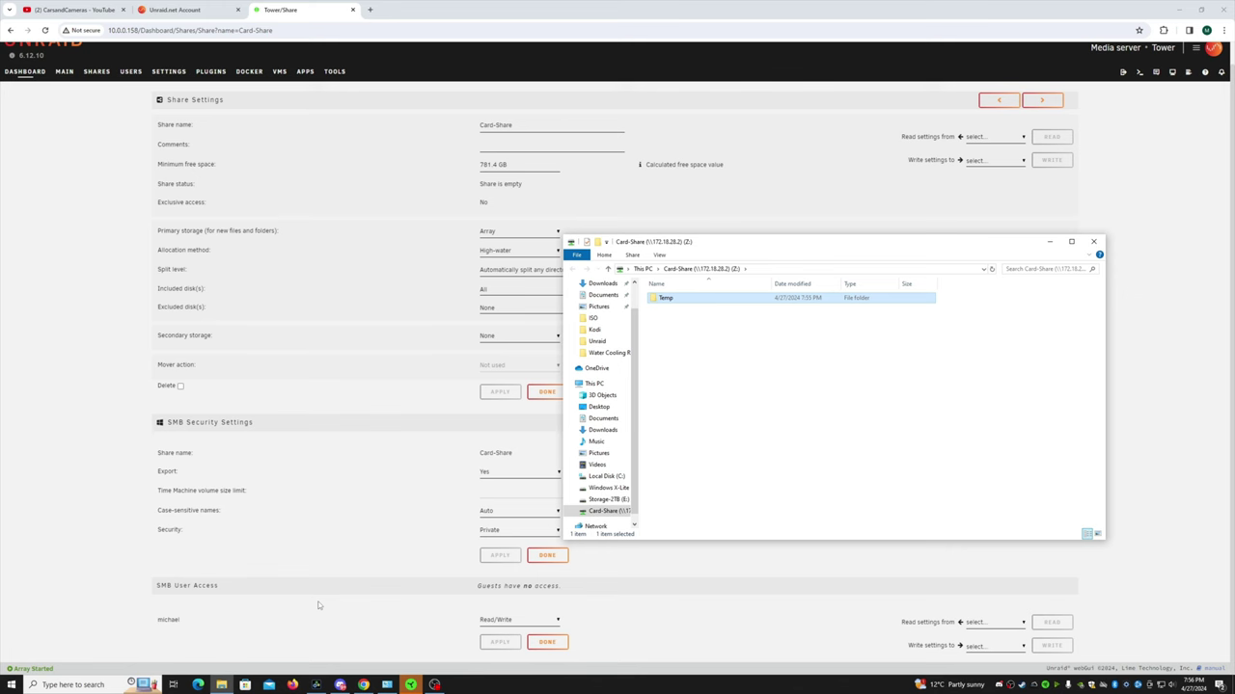
key("super+e")
left_click_drag(764, 246, 227, 233)
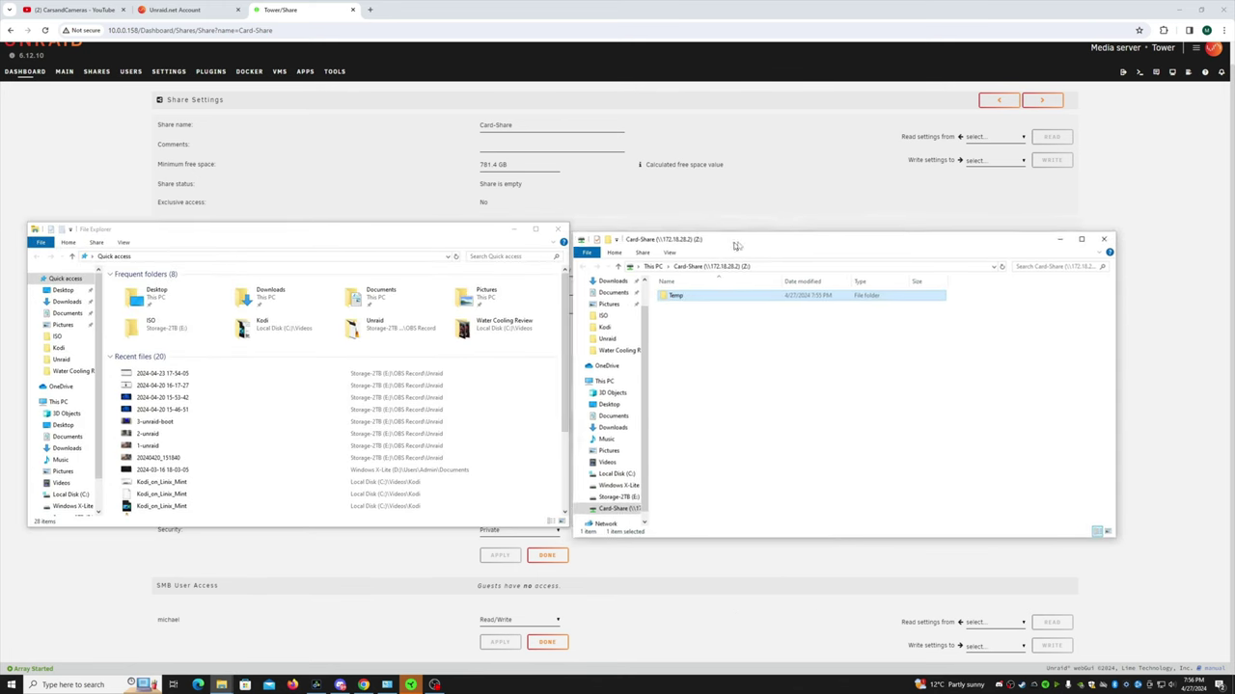
left_click_drag(364, 232, 477, 227)
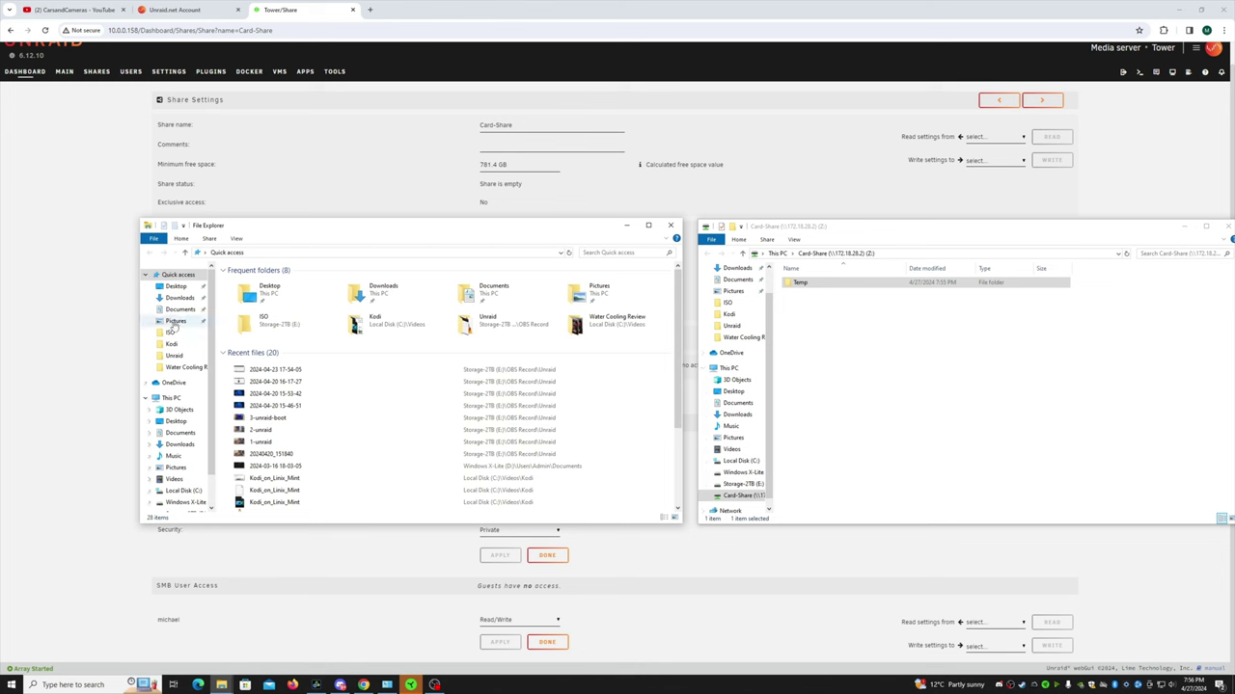
Open the Kodi folder inside Videos on Local Disk (C:) in the File Explorer window beside Card-Share.
left_click(172, 502)
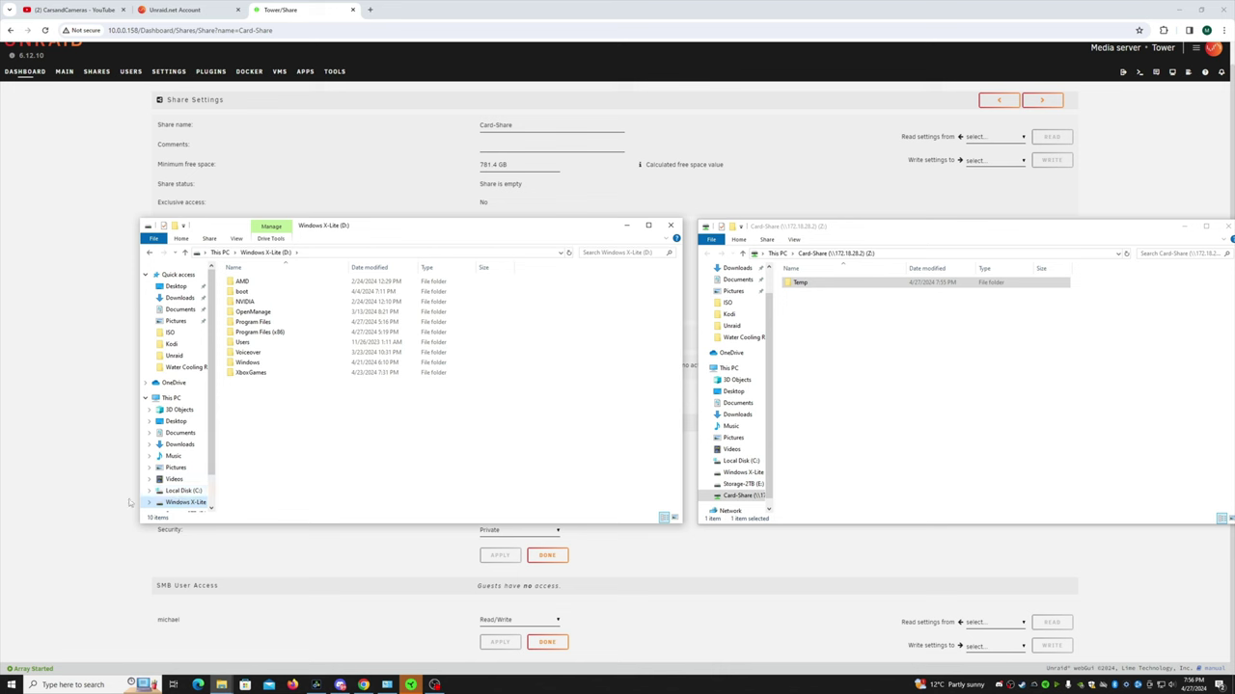
left_click(179, 492)
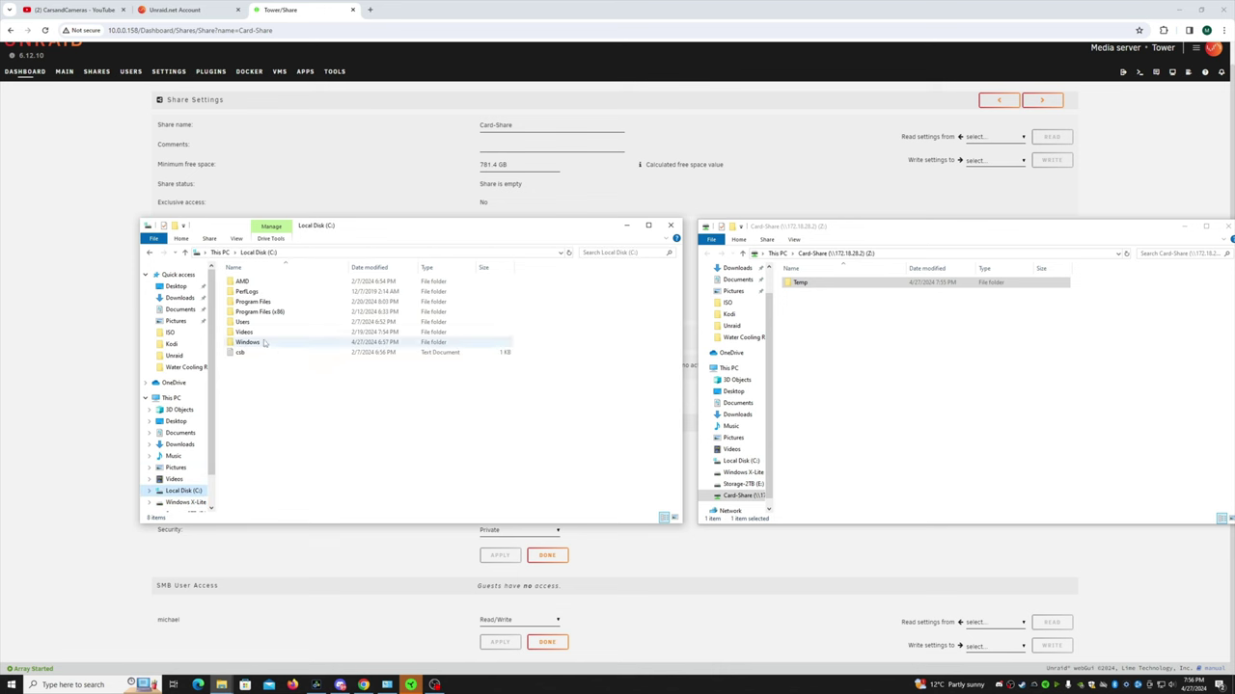
double_click(244, 332)
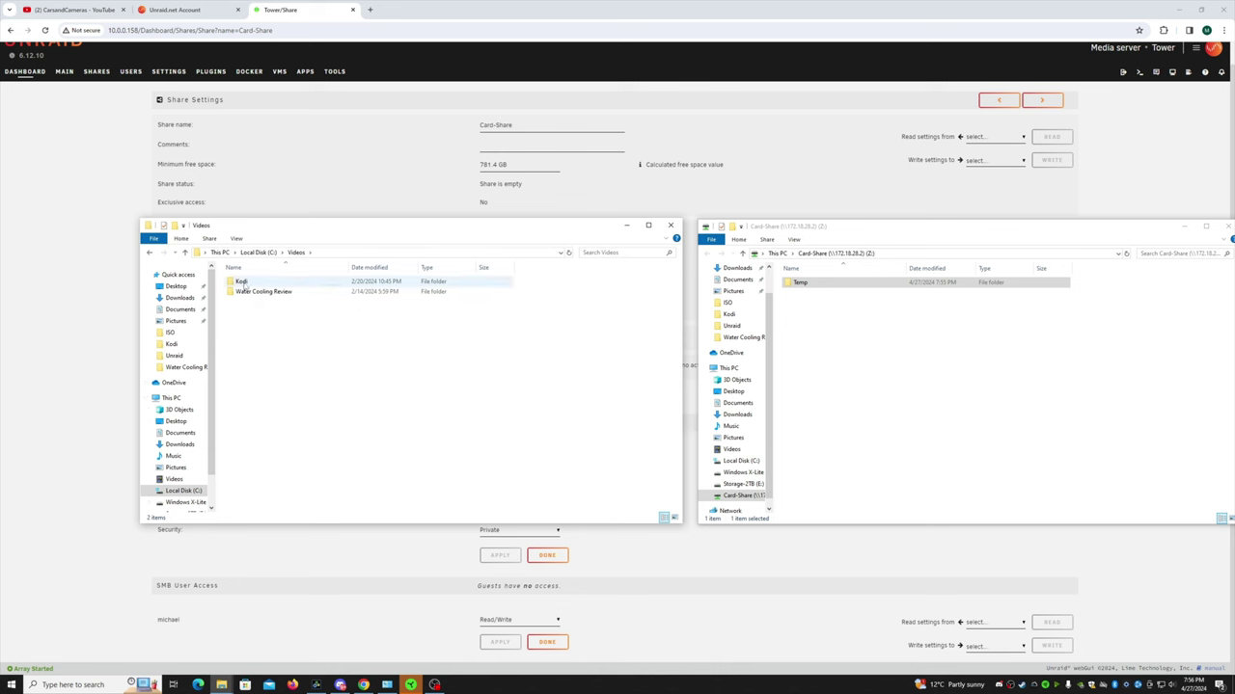
double_click(242, 282)
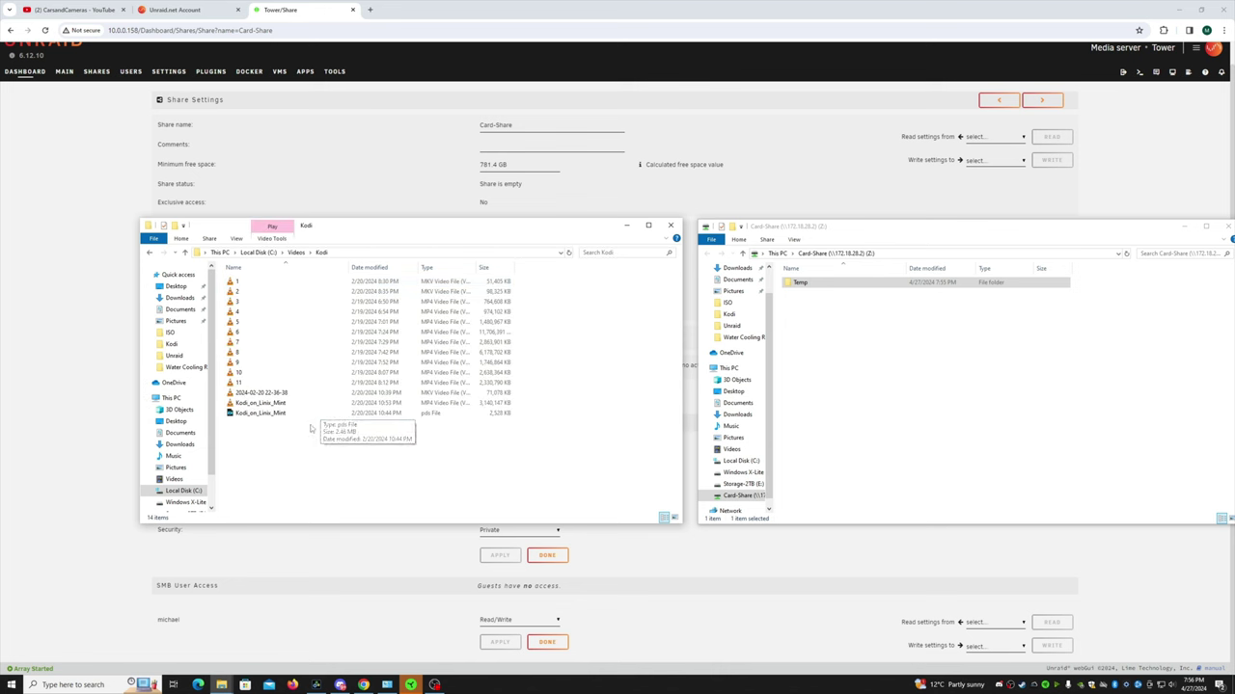
Copy all files from the Kodi folder into the Temp folder on Card-Share (Z:) and expand the transfer details.
key("ctrl+a")
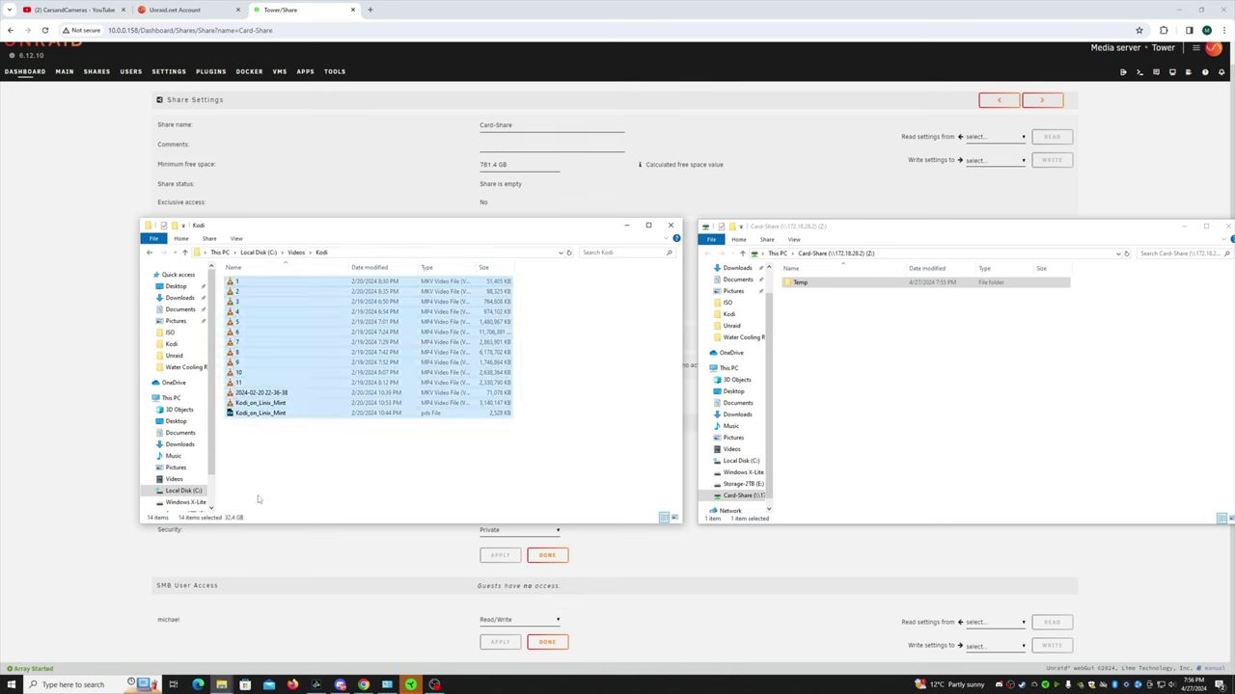
double_click(835, 283)
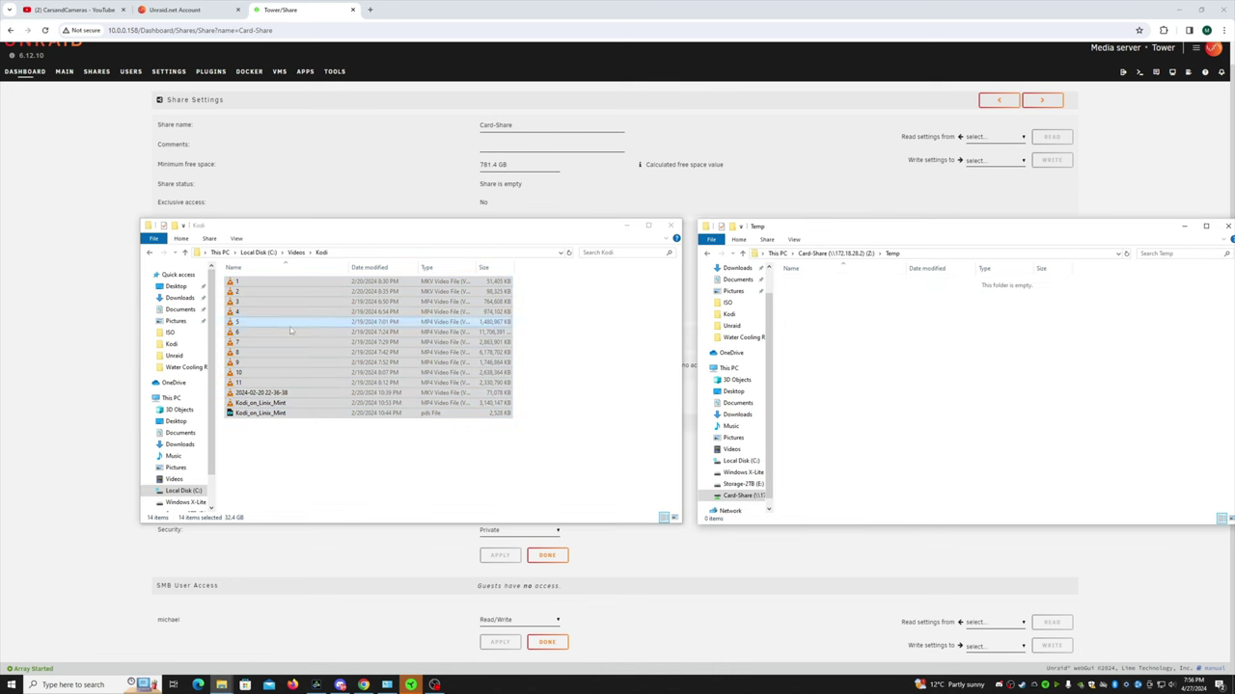
left_click_drag(294, 332, 908, 367)
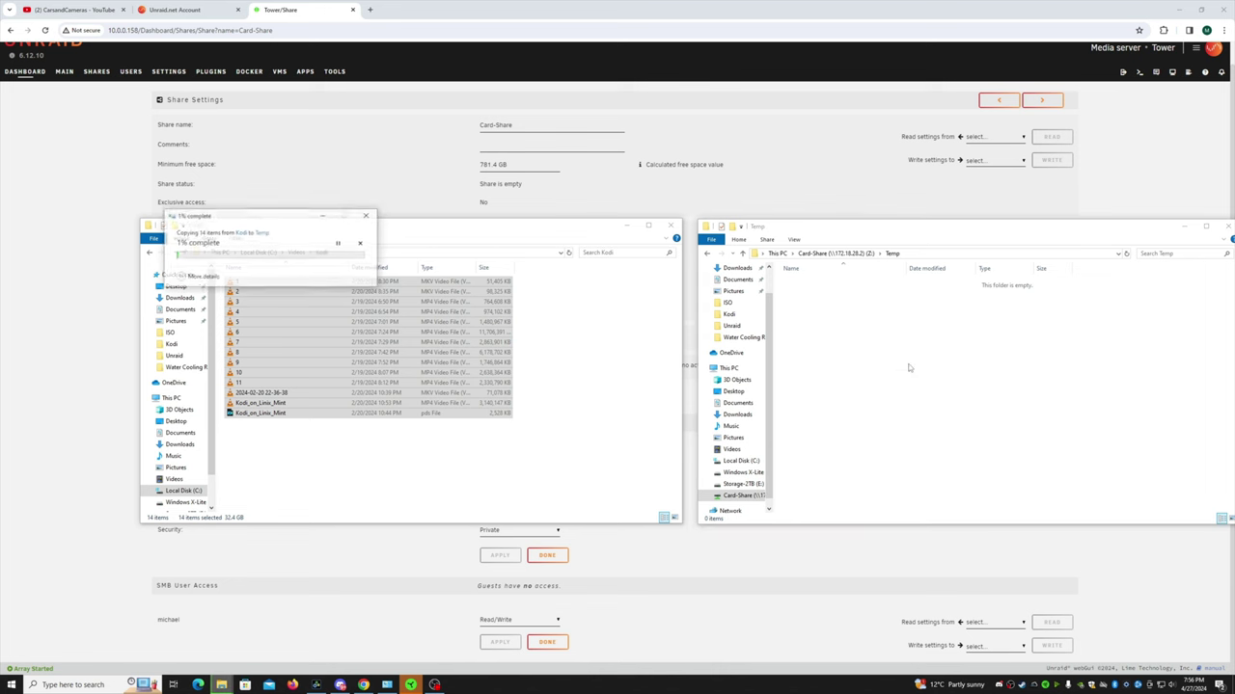
left_click(177, 274)
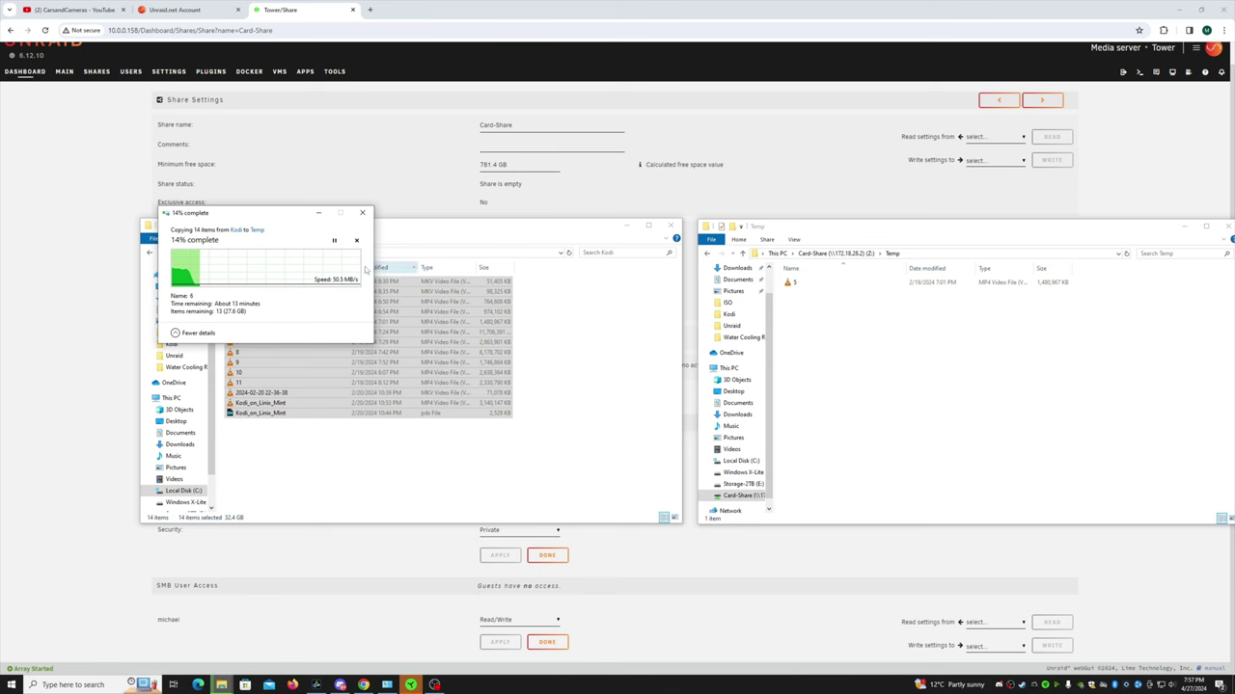
Return to the Unraid page and check the array and cache device usage on the Main page, followed by the Dashboard.
left_click(40, 244)
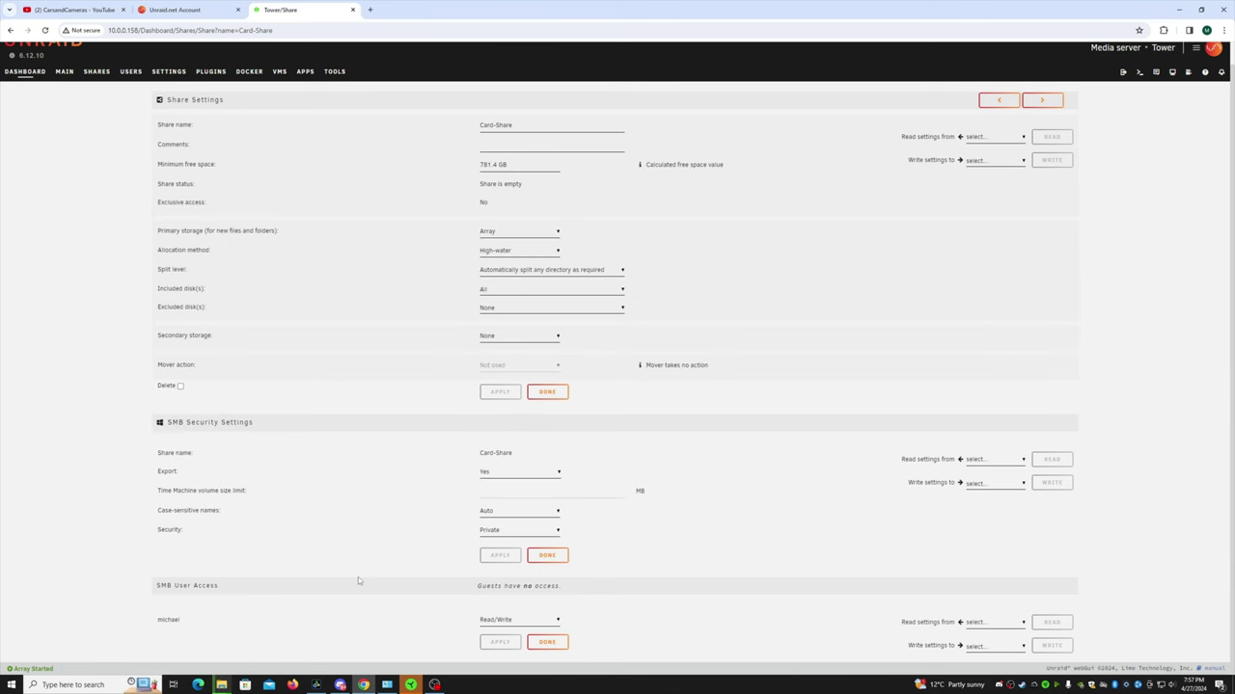
scroll(347, 569, "up", 1)
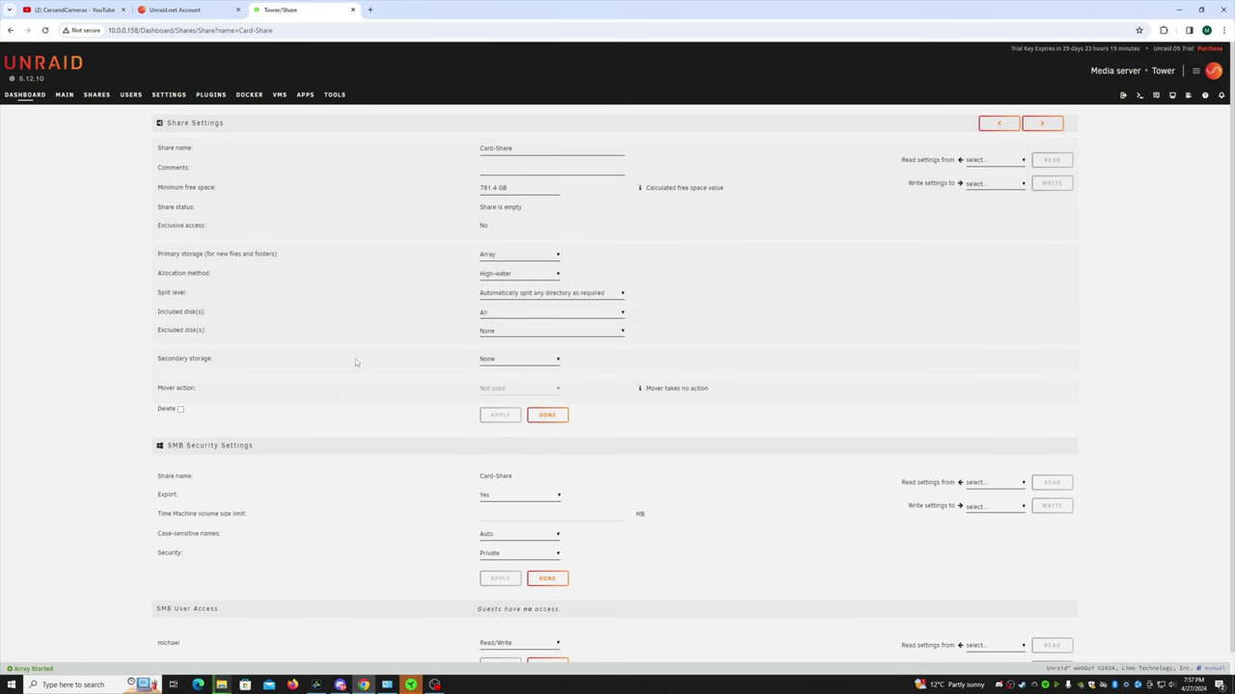
left_click(64, 94)
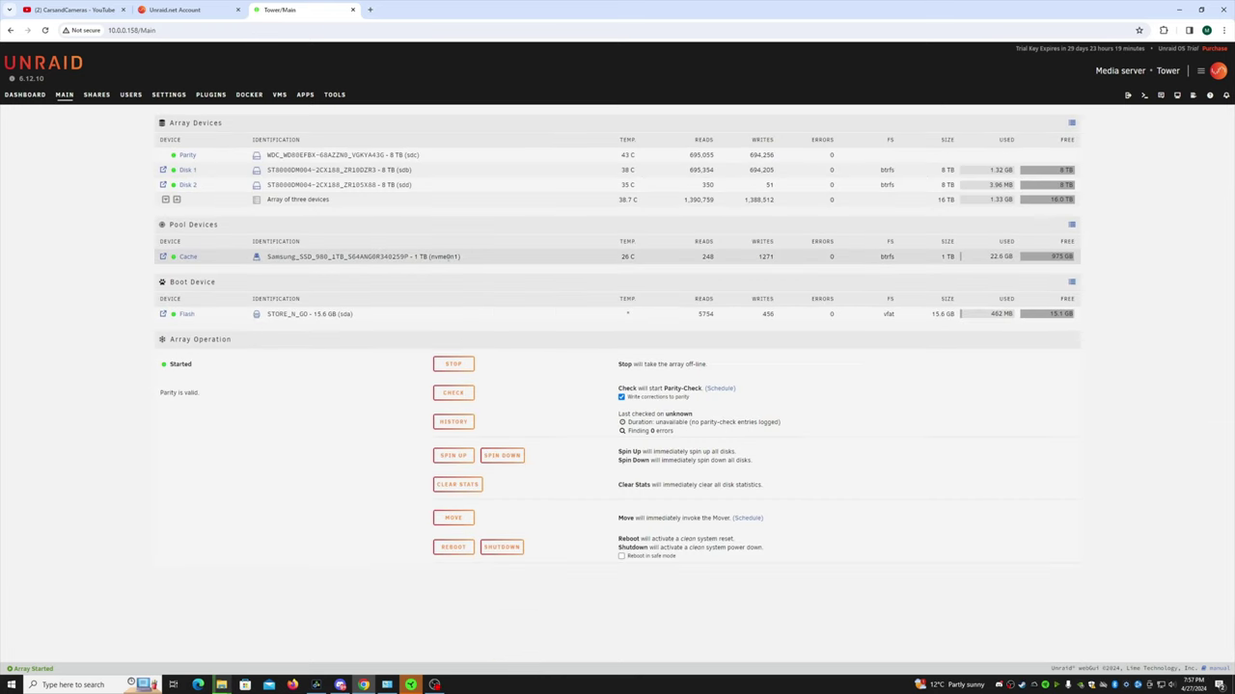
left_click(23, 94)
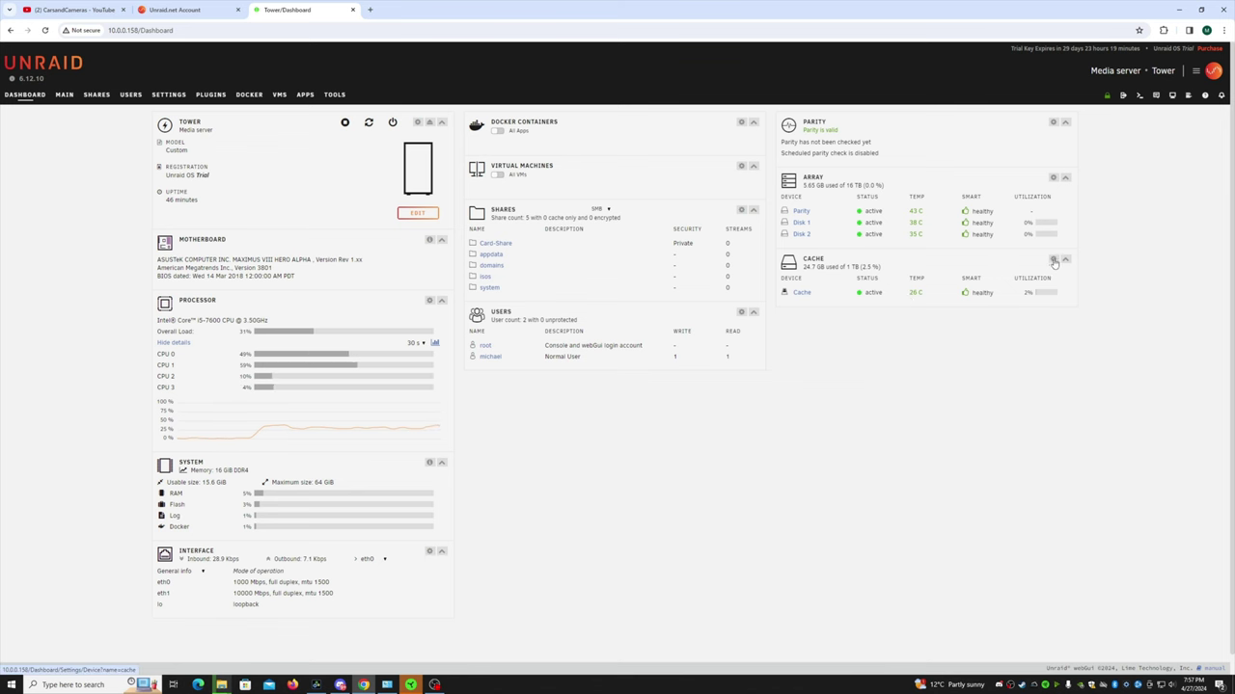
Open the Cache device's settings and review its spin down, balance, scrub and SMART options.
left_click(803, 294)
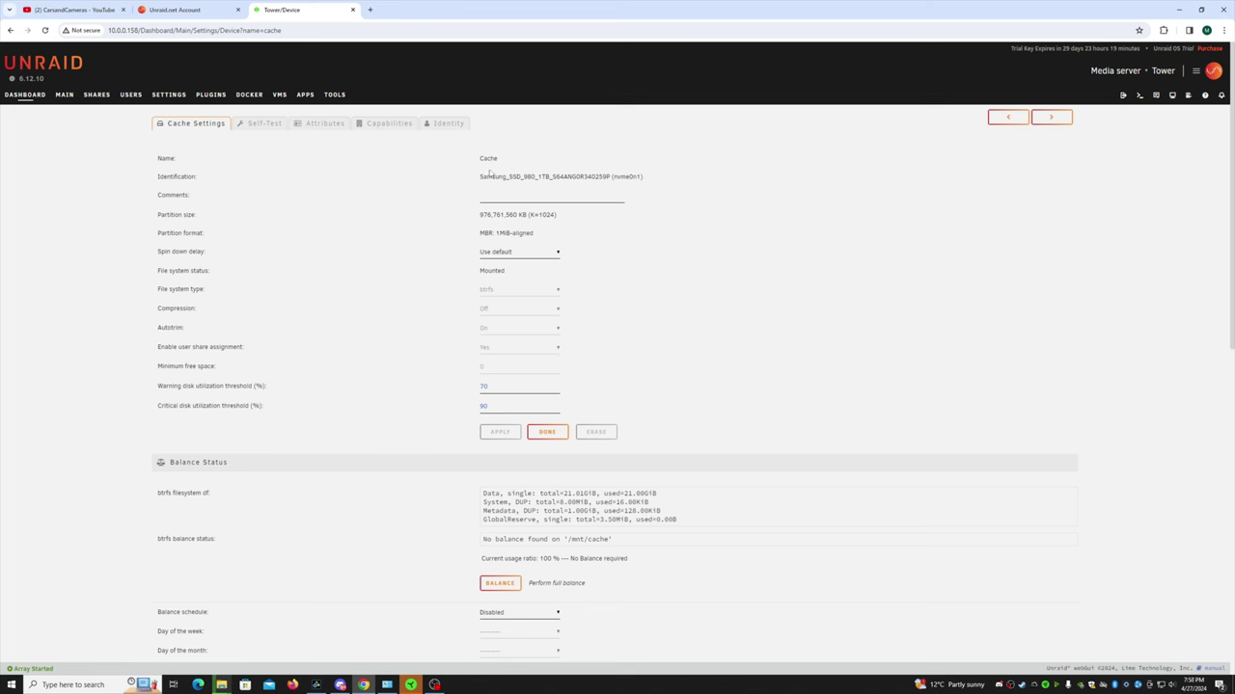
left_click(529, 253)
left_click(529, 253)
scroll(783, 340, "down", 2)
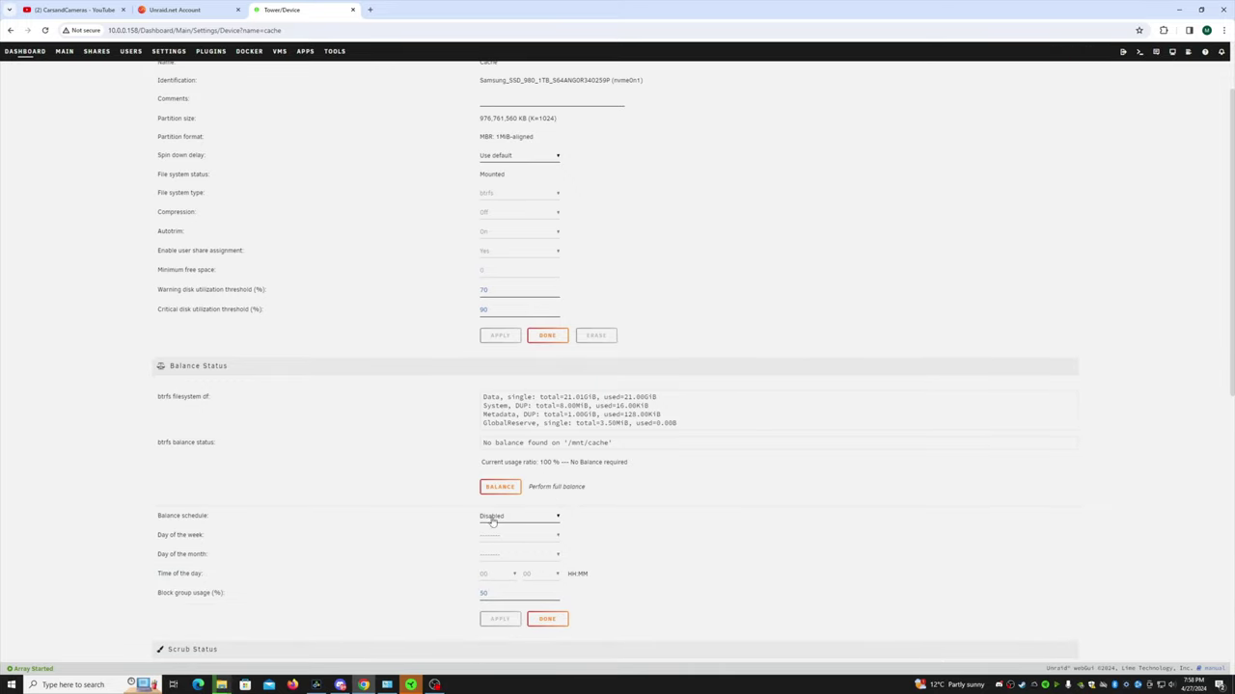
scroll(287, 521, "down", 2)
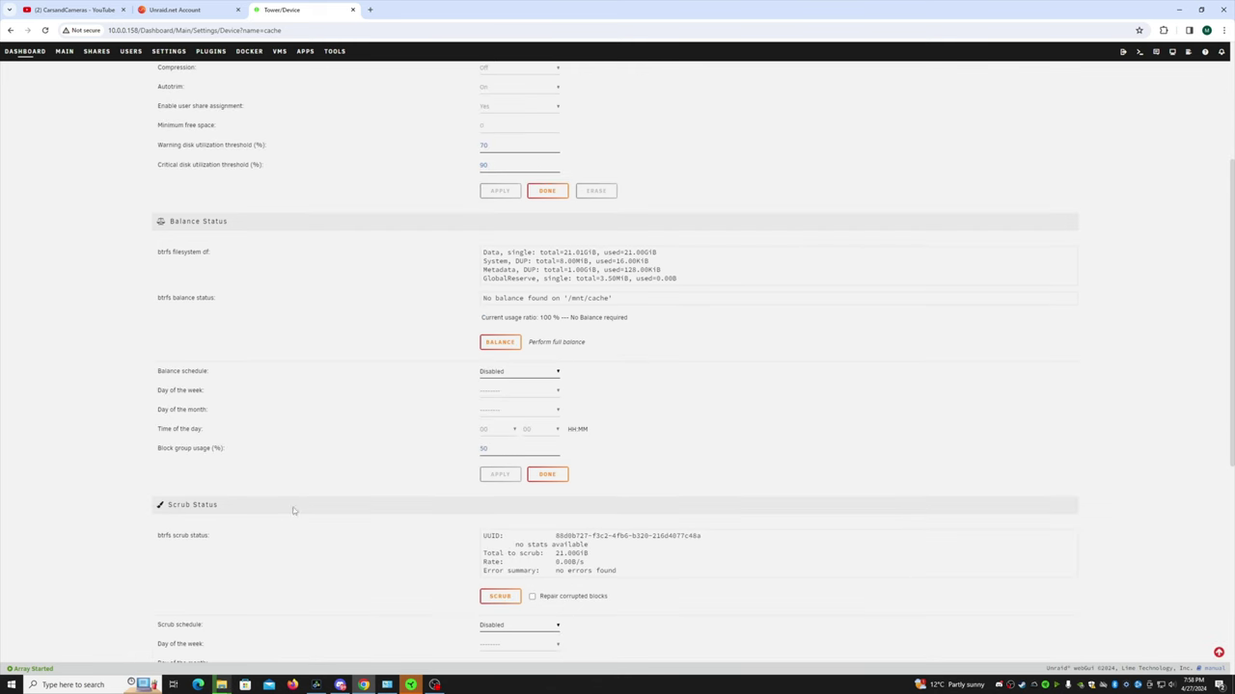
scroll(312, 502, "down", 2)
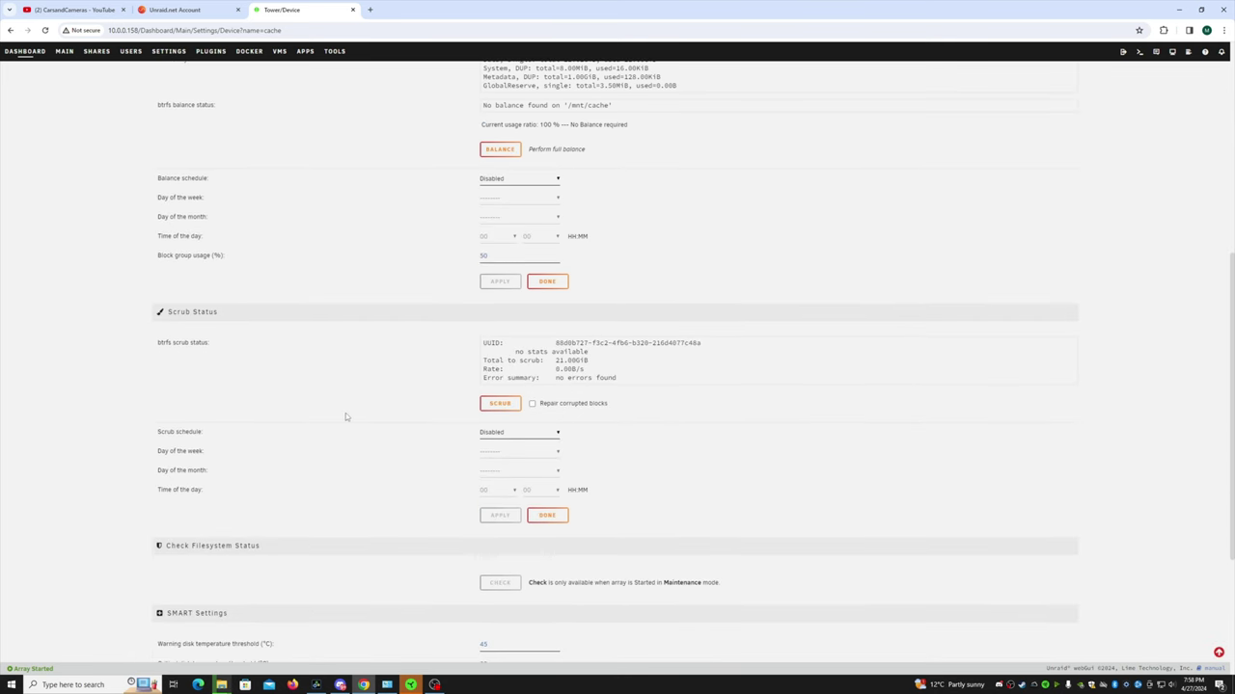
scroll(347, 418, "down", 2)
scroll(388, 433, "down", 1)
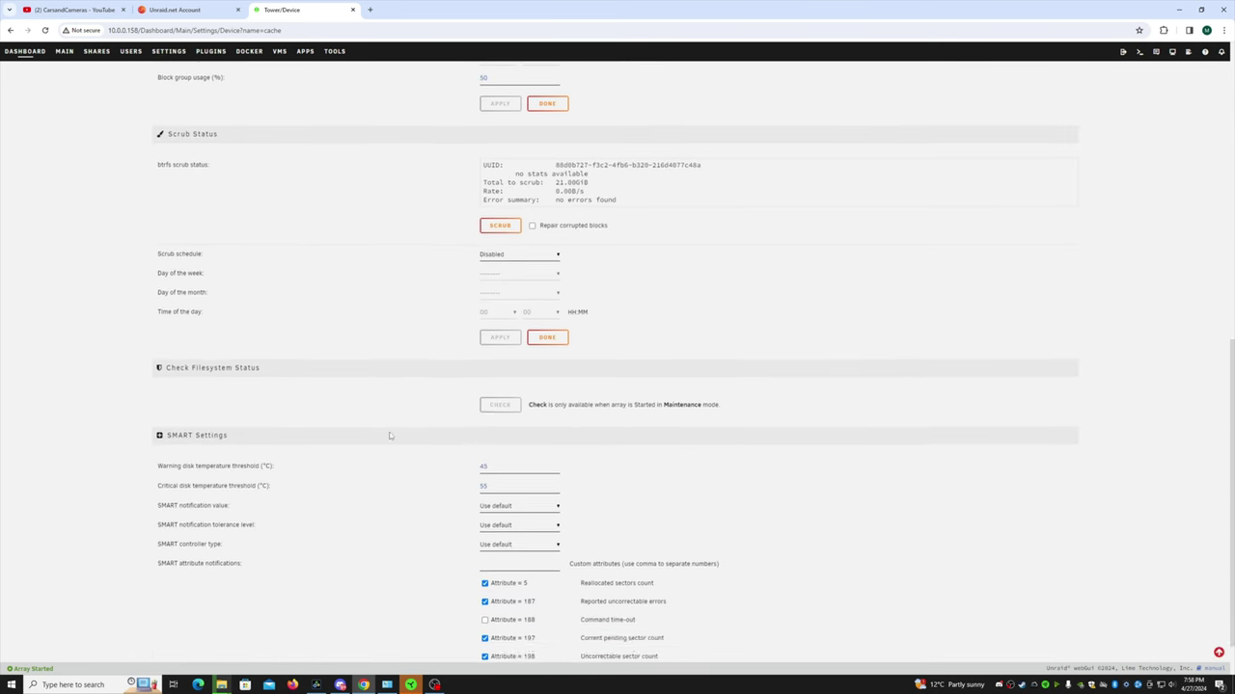
scroll(398, 374, "up", 8)
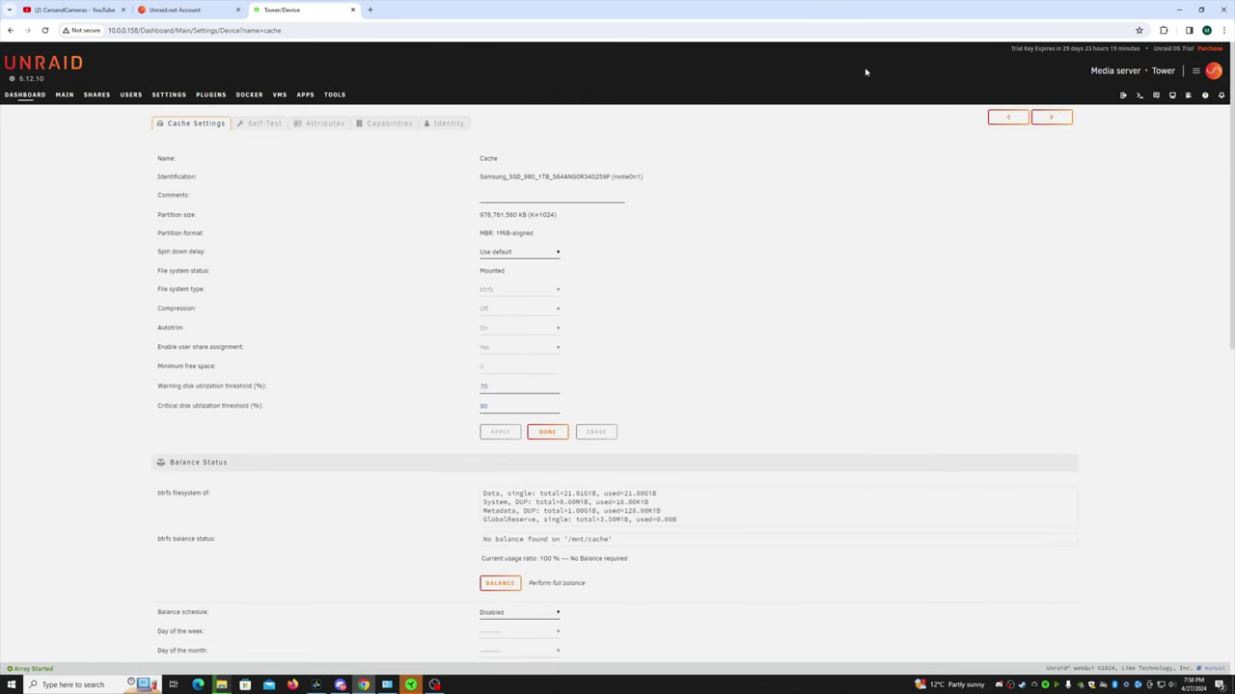
Check disk reads and writes on Unraid's Main page and bring the file copy progress window forward.
left_click(63, 96)
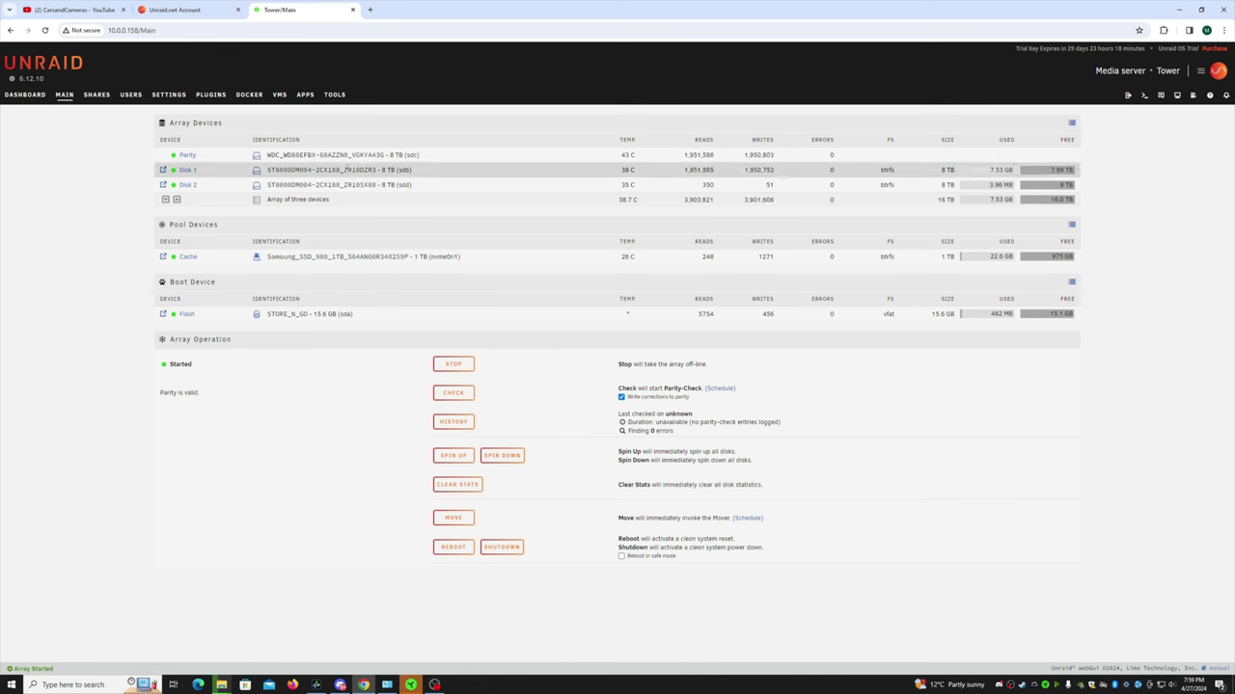
mouse_move(222, 684)
left_click(311, 632)
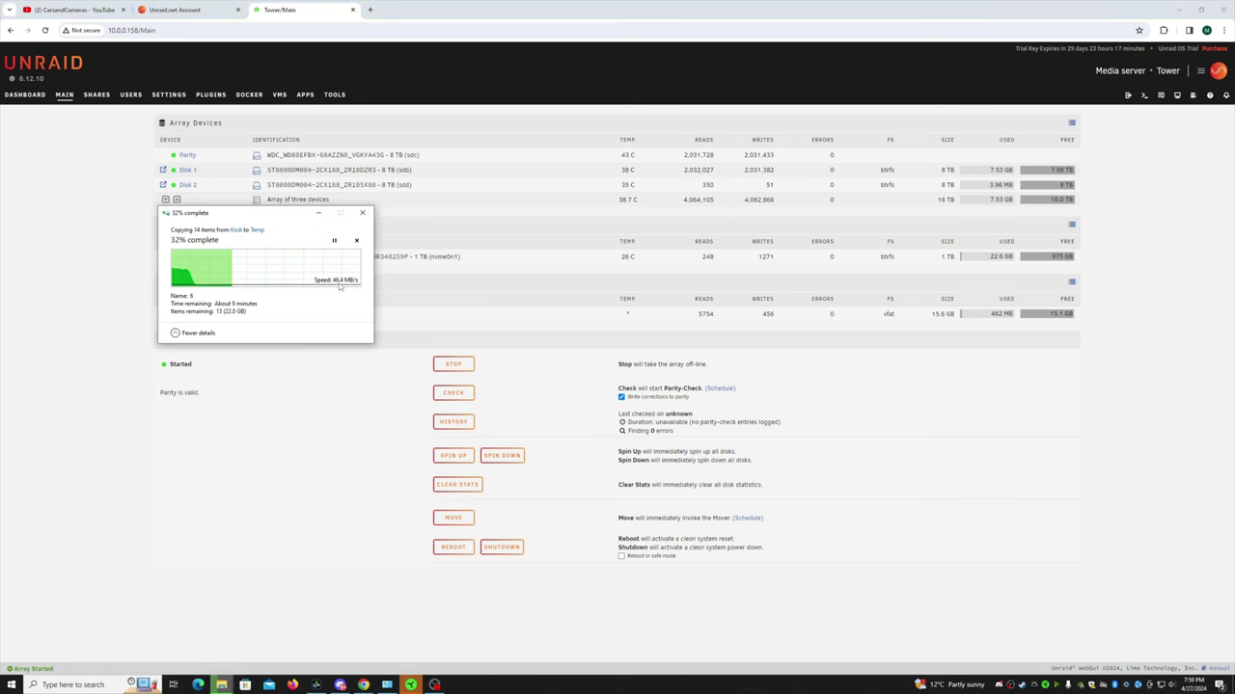
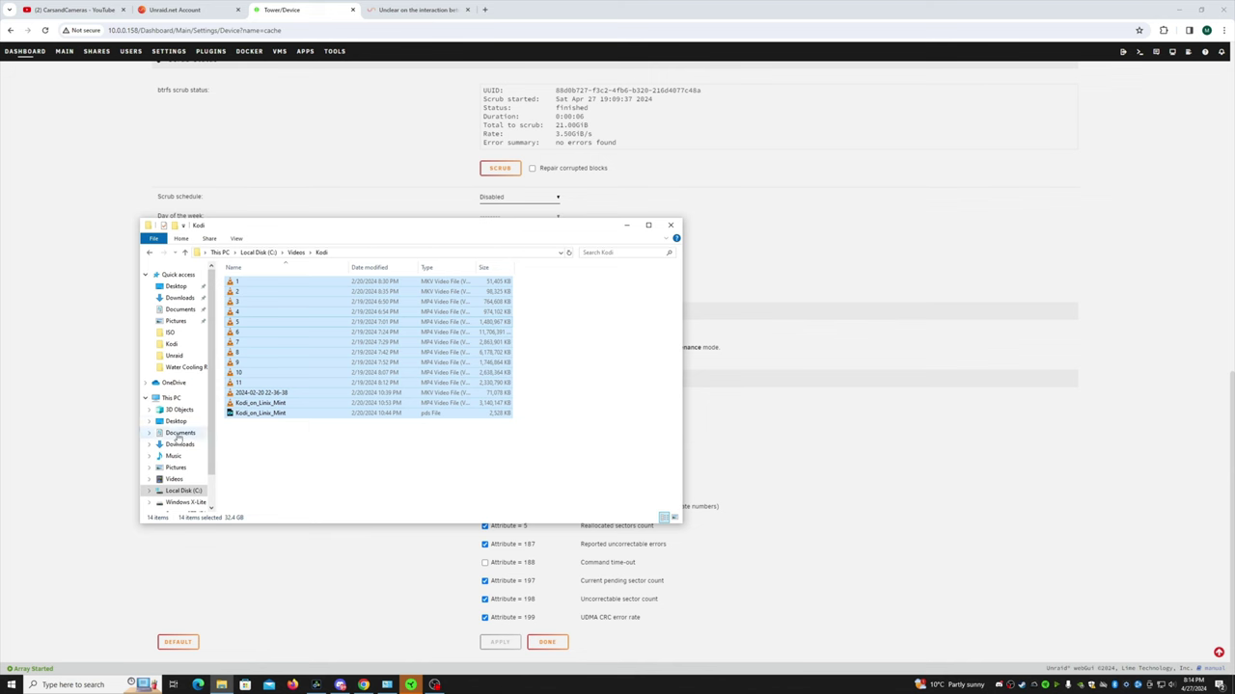
Open another File Explorer window and go to the Temp folder on the Card-Share drive (Z:).
left_click(220, 685)
left_click(221, 684)
middle_click(221, 685)
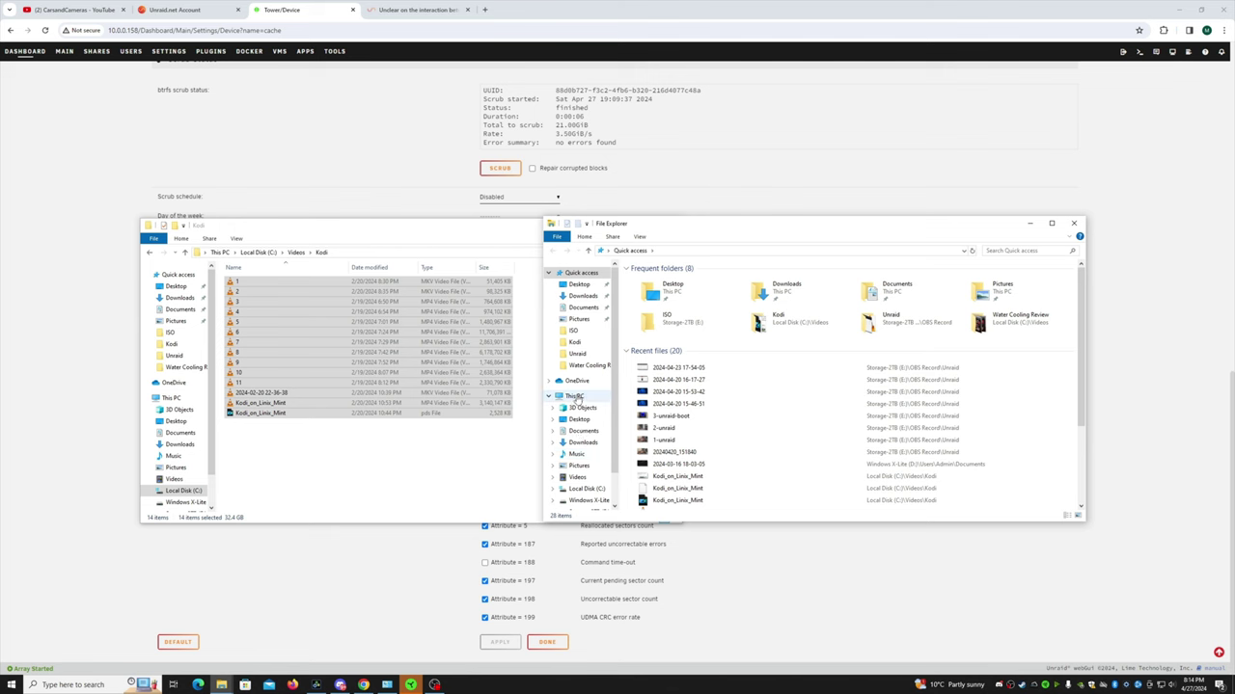
left_click(574, 396)
double_click(688, 422)
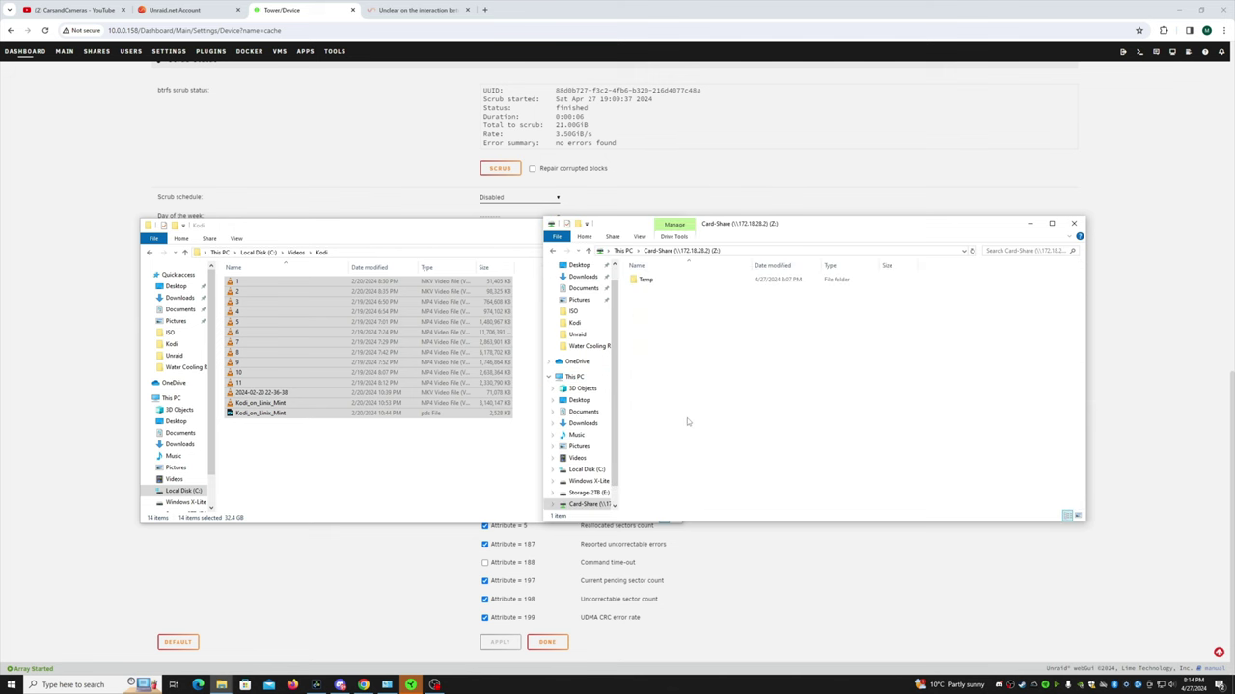
double_click(652, 284)
Permanently delete all files in the Temp folder on Card-Share (Z:).
left_click_drag(662, 428, 646, 275)
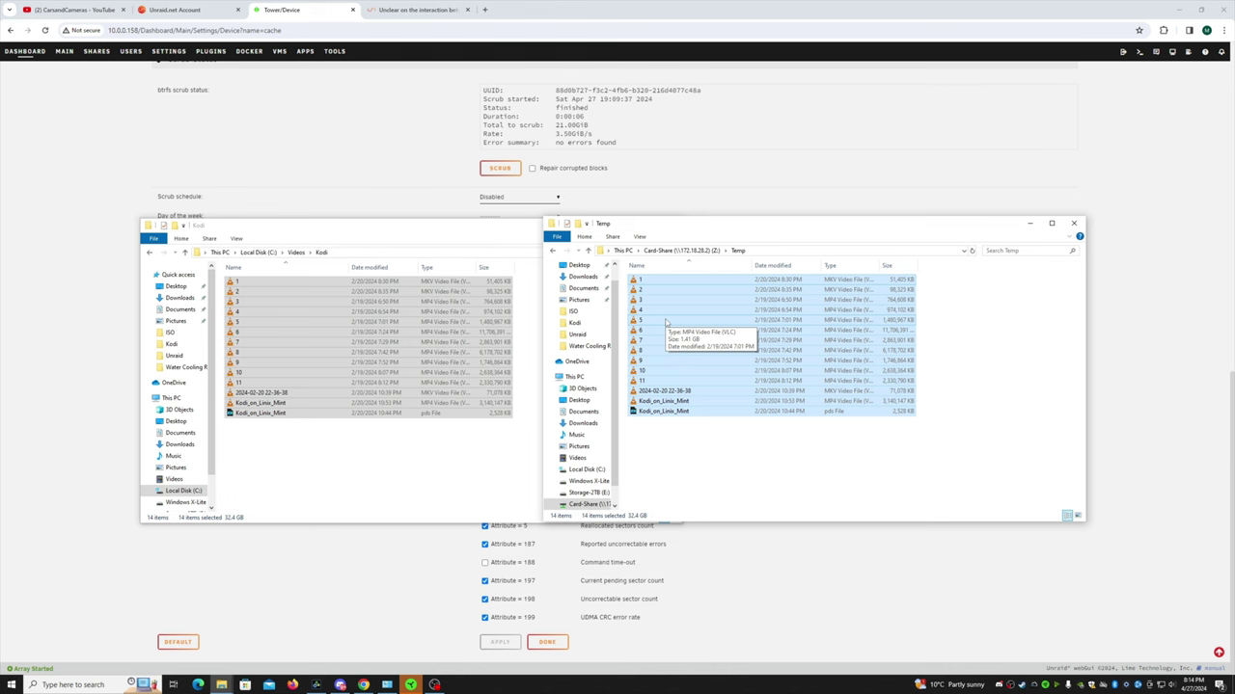
right_click(692, 336)
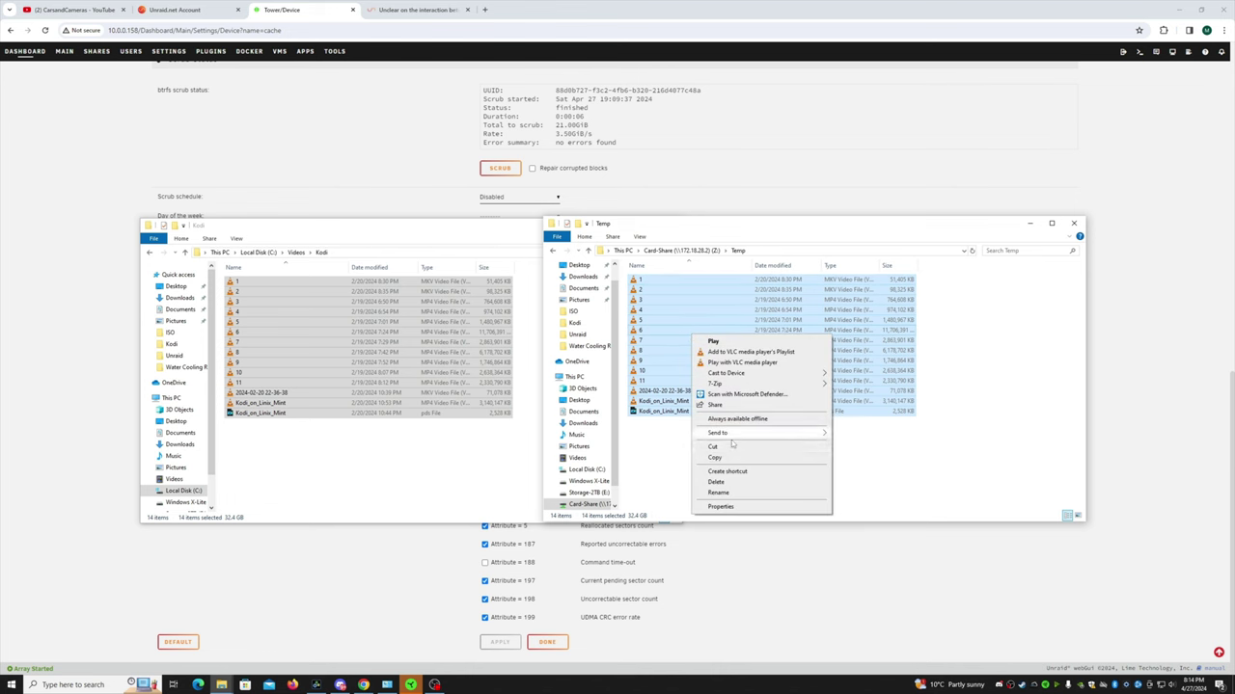
left_click(733, 482)
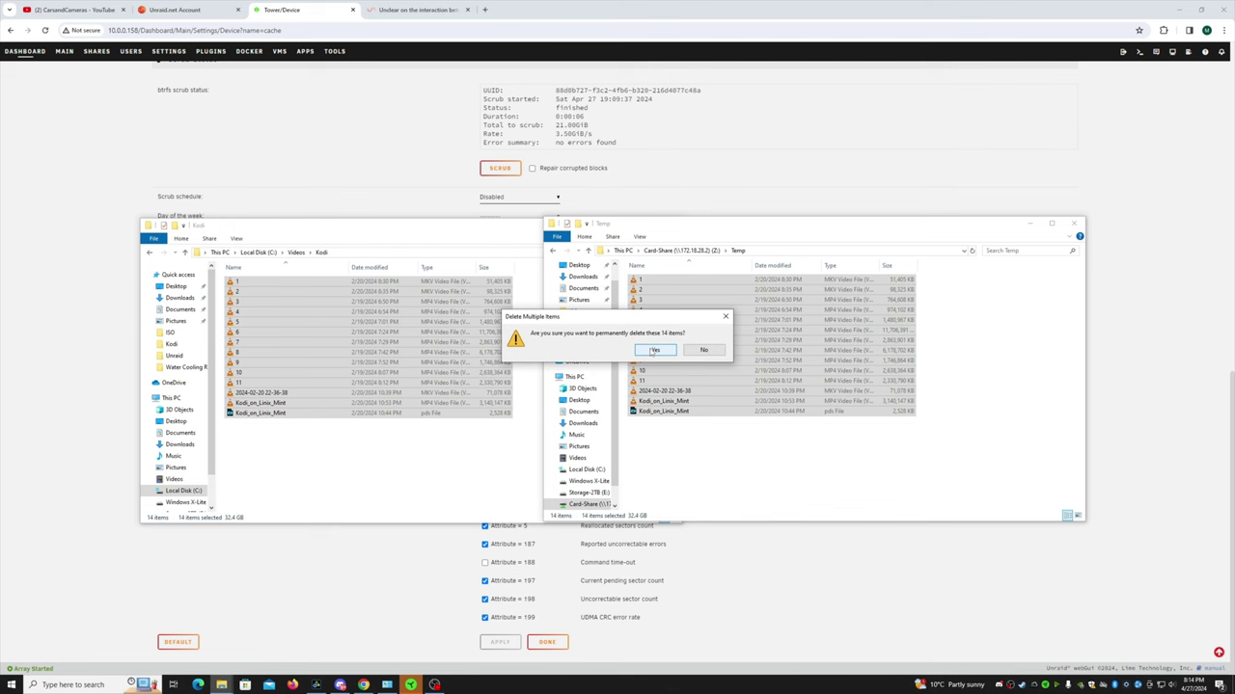
left_click(654, 351)
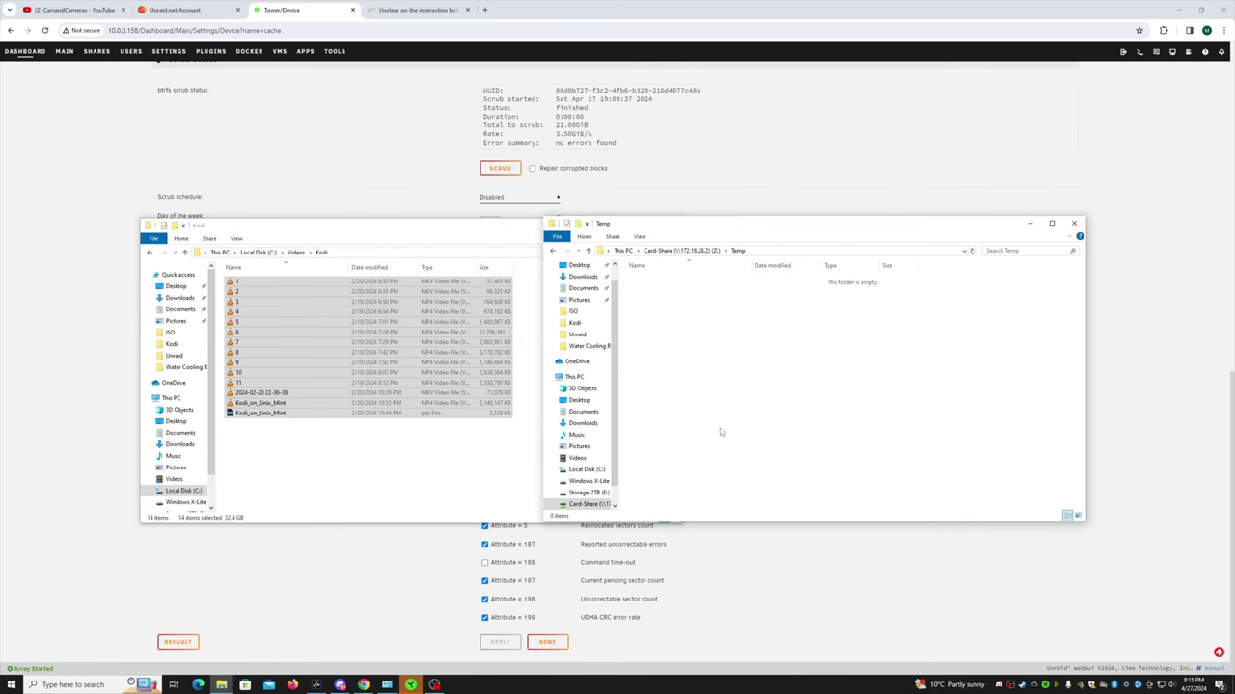
Copy all selected files from the Kodi folder and paste them into the Temp folder on Card-Share (Z:).
right_click(287, 338)
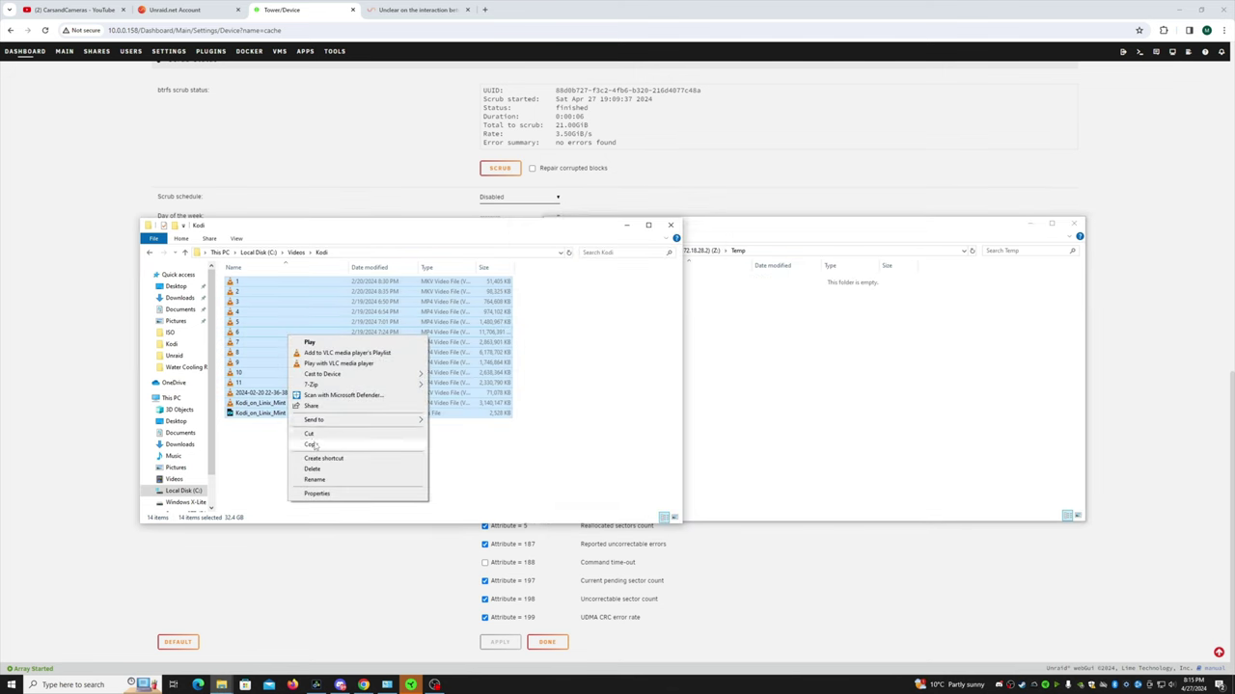
left_click(316, 445)
left_click_drag(805, 238, 915, 252)
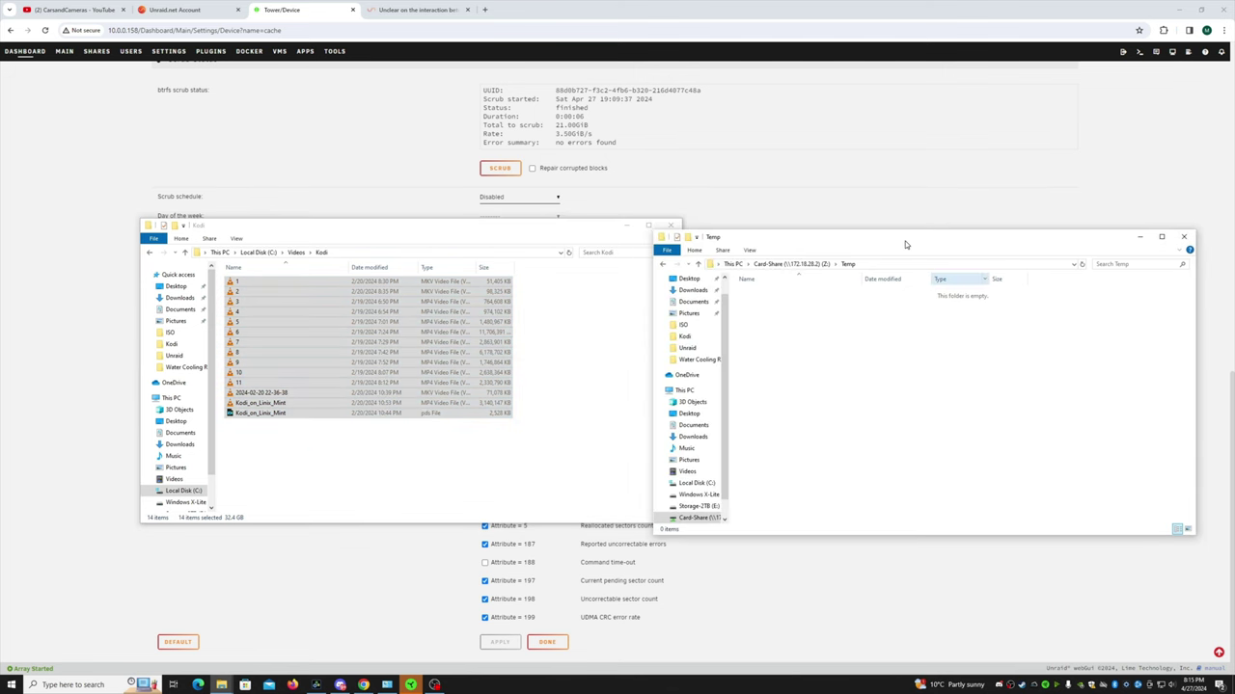
right_click(828, 407)
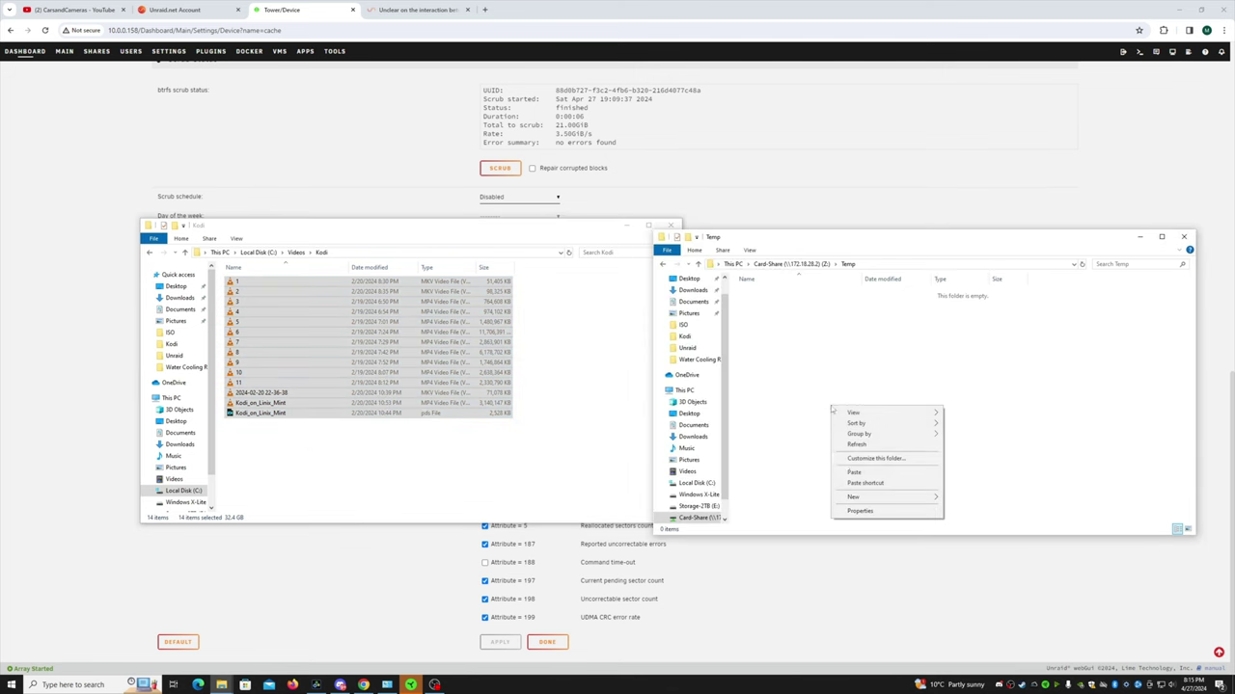
left_click(848, 472)
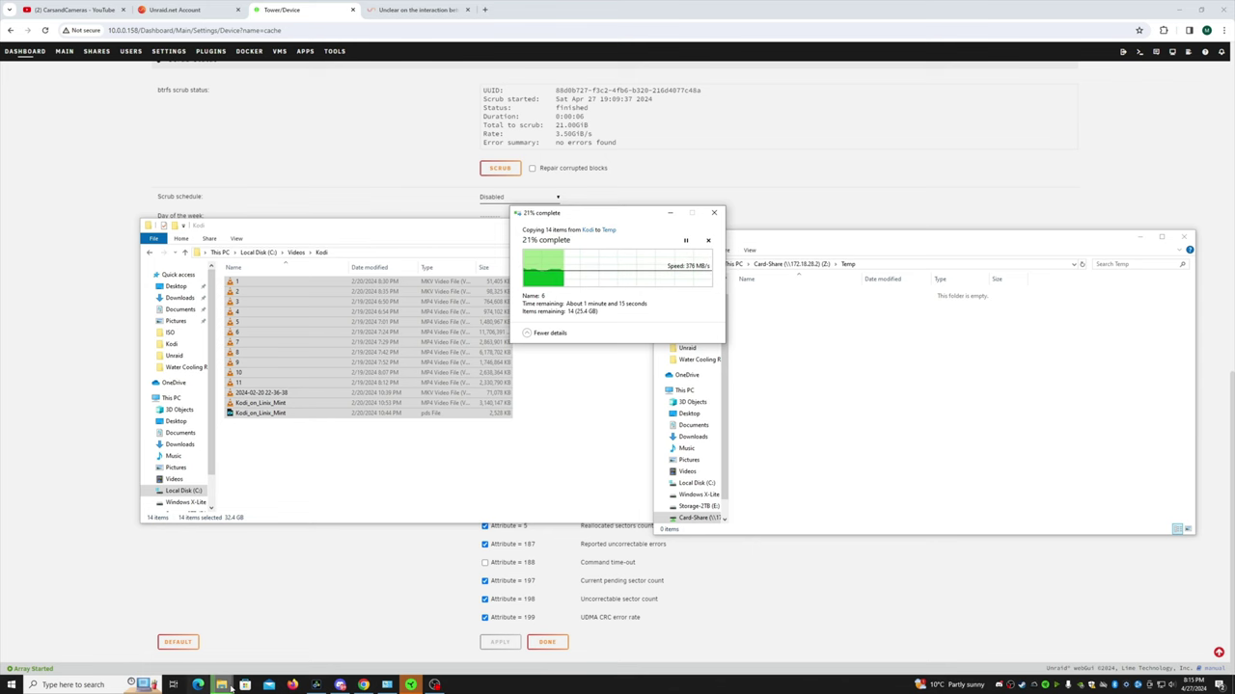
Bring the Temp window forward, move it clear of the copy progress to watch the transfer, and return to the Unraid page.
mouse_move(221, 685)
mouse_move(159, 653)
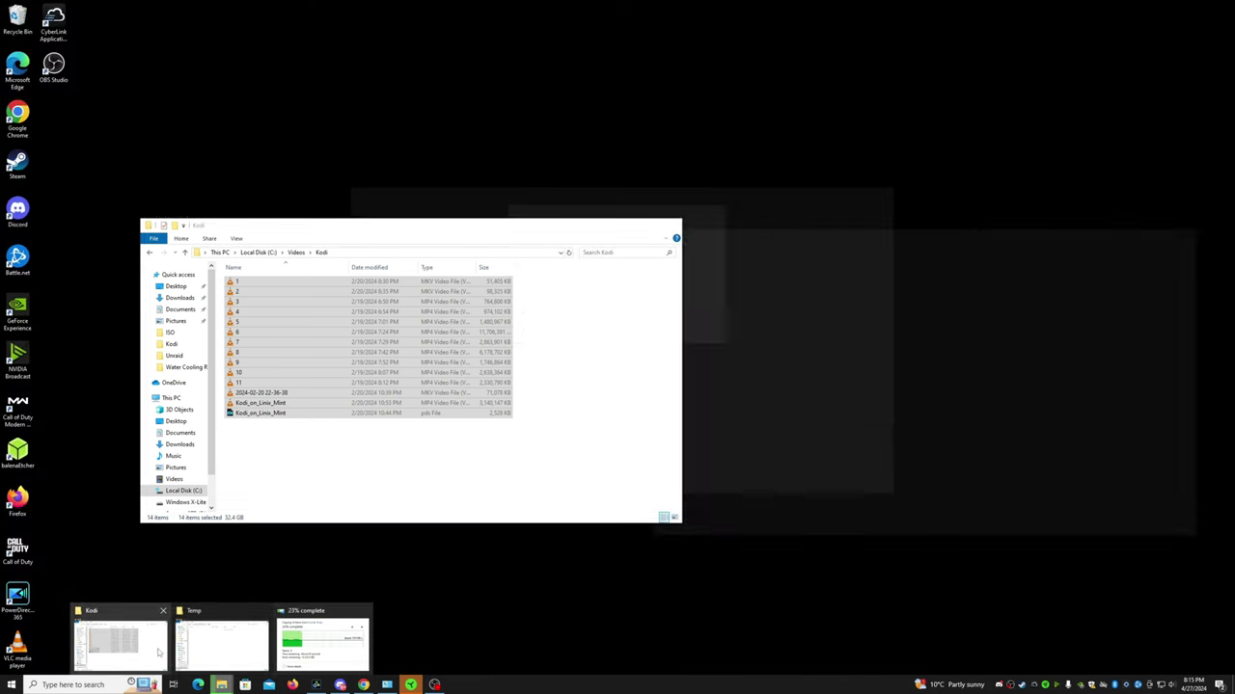
left_click(221, 644)
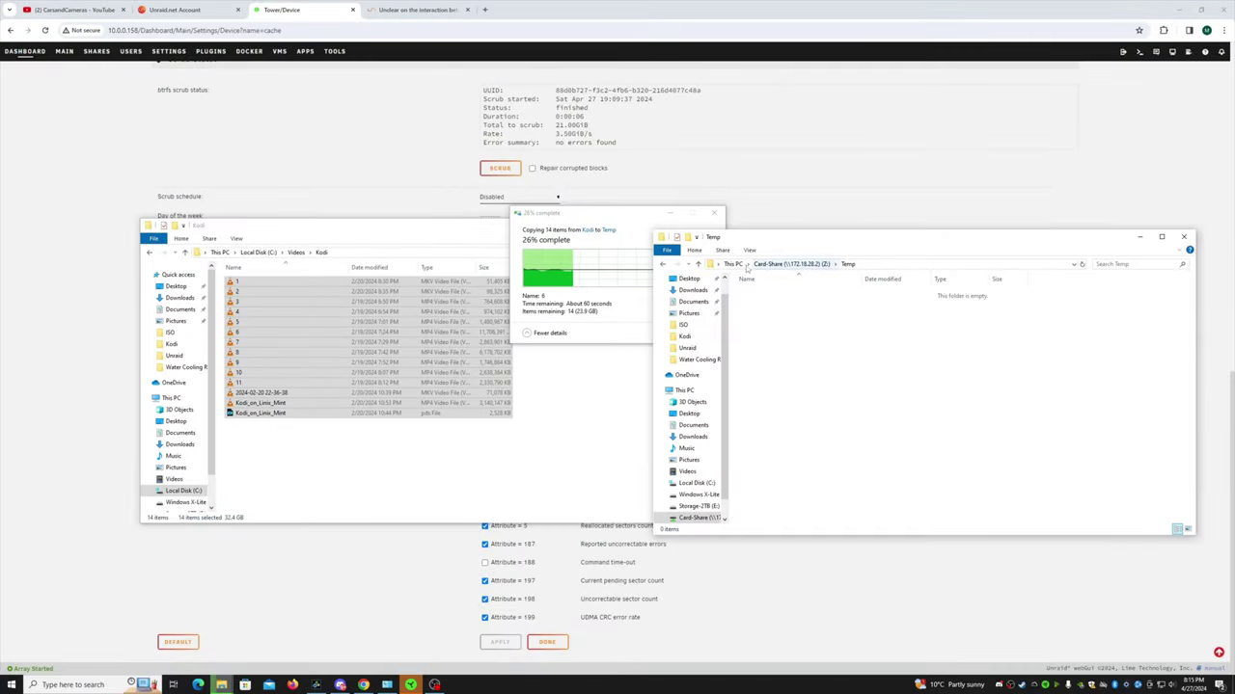
left_click_drag(799, 242, 903, 206)
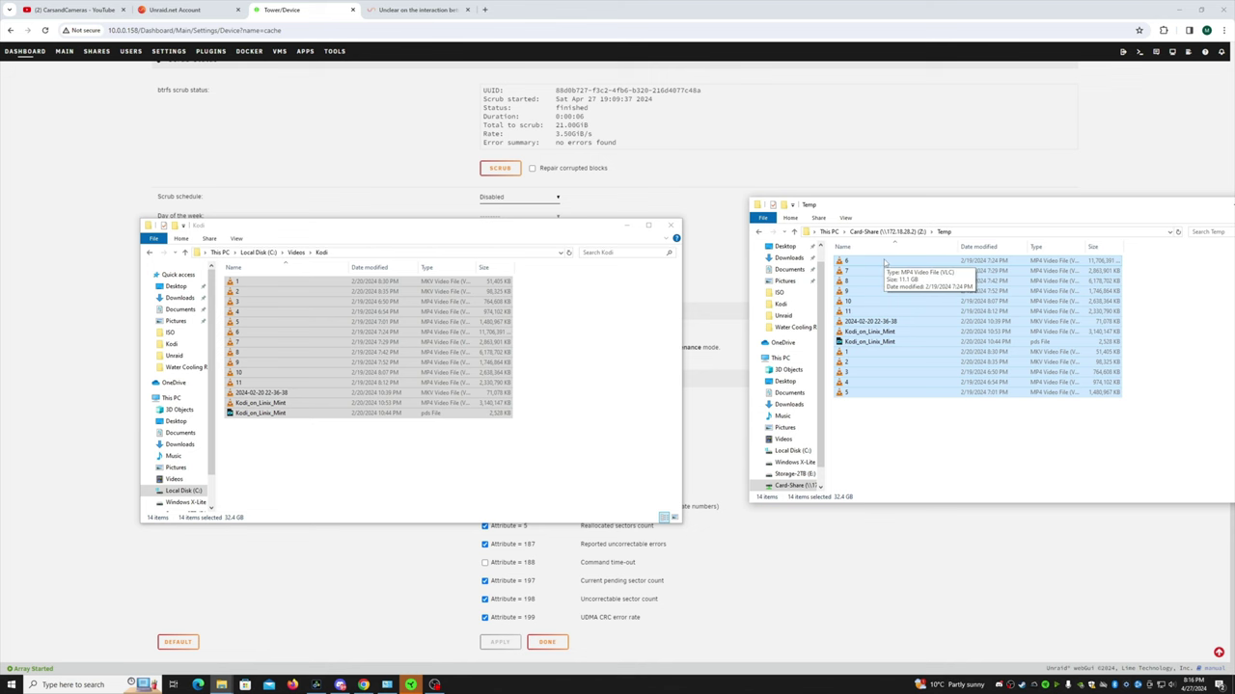
left_click(49, 388)
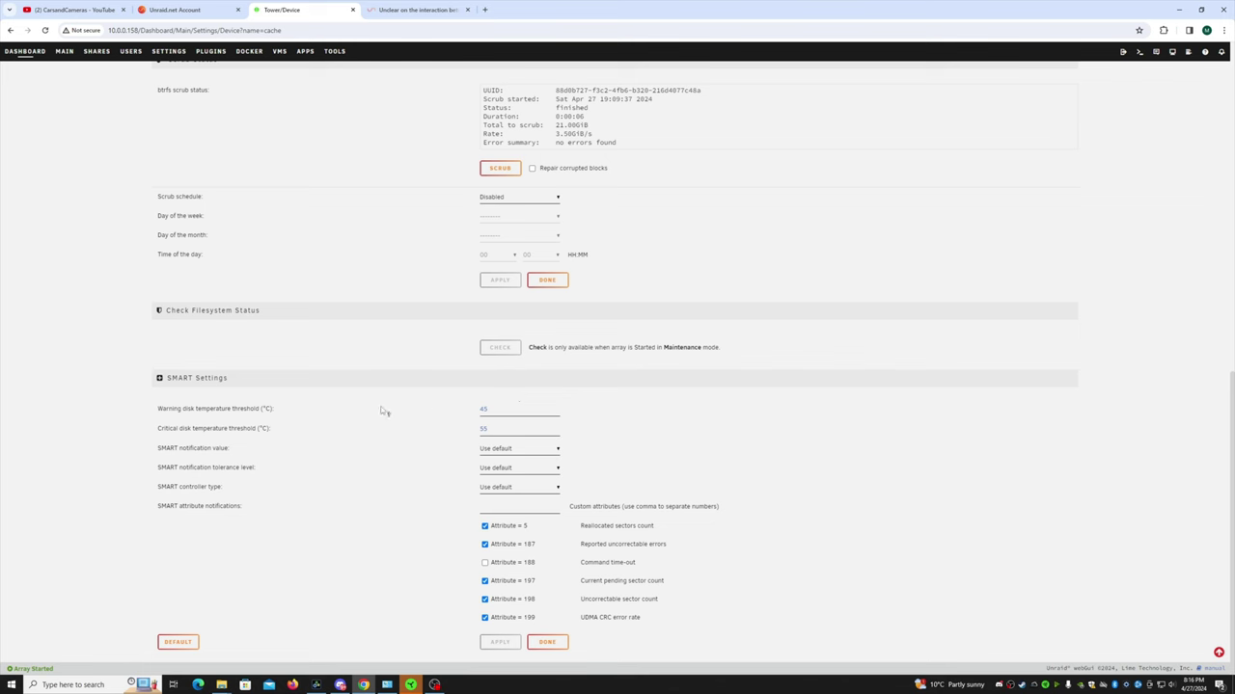
Go to the main device overview, open the Cache pool device and examine its settings, balance, scrub and SMART sections.
scroll(374, 328, "up", 3)
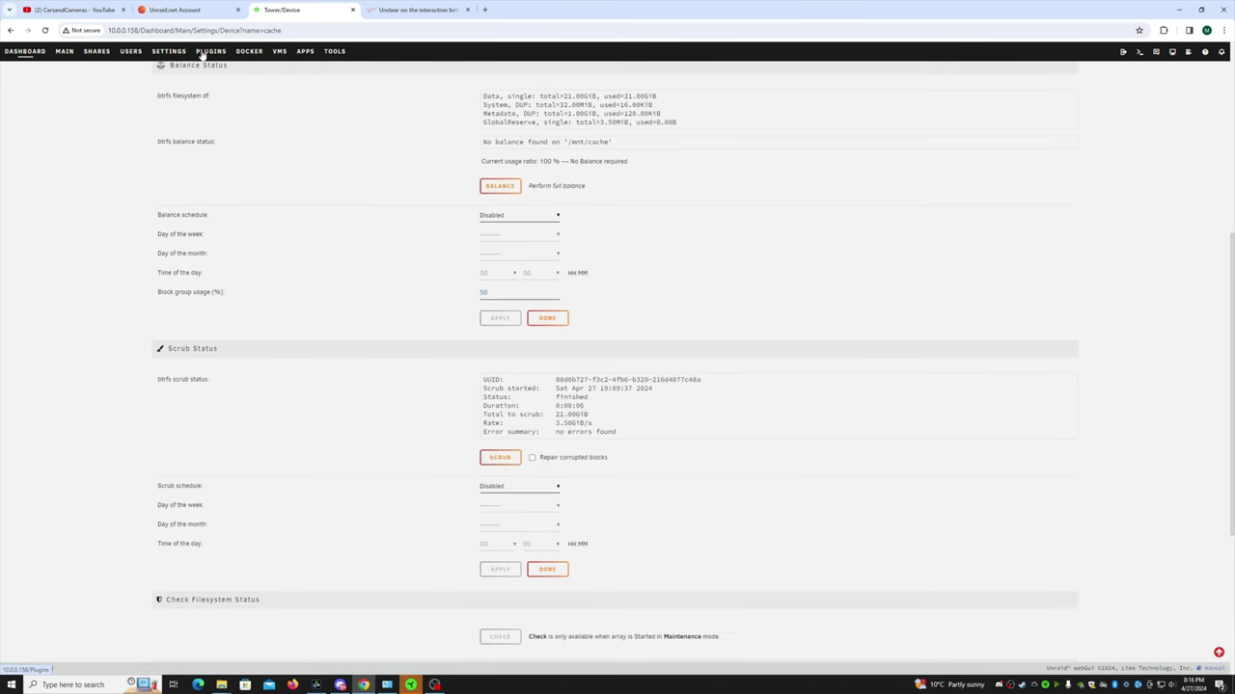
left_click(64, 51)
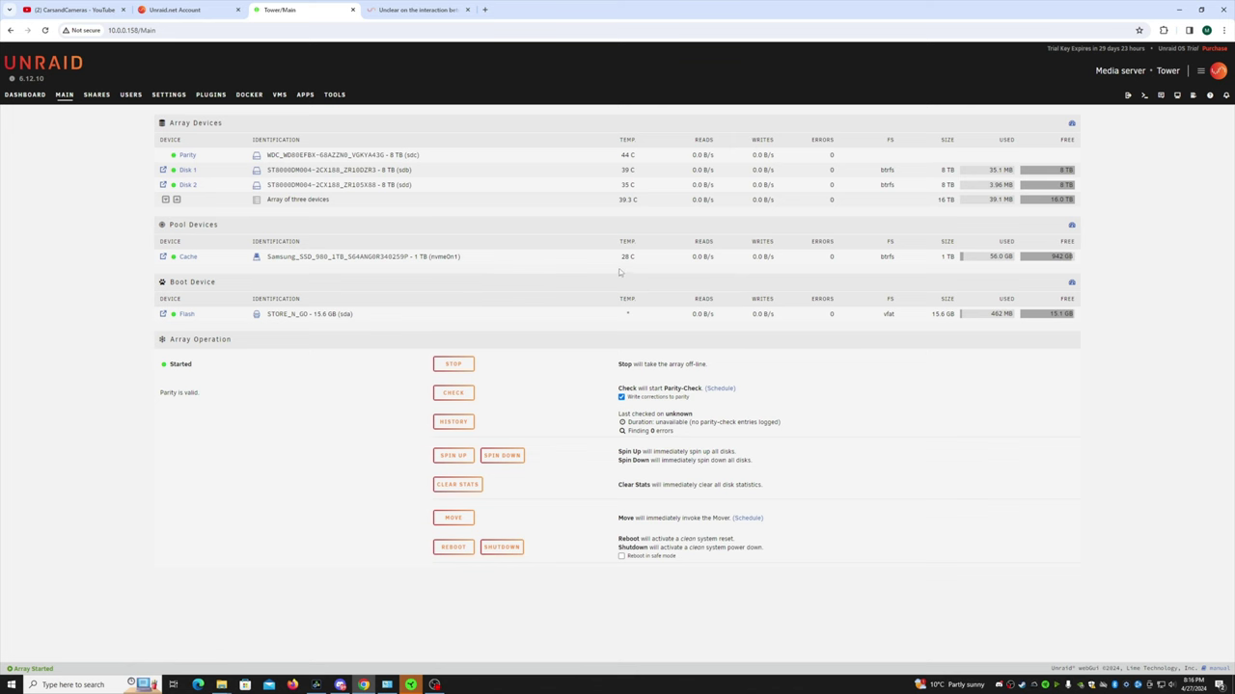
left_click(188, 256)
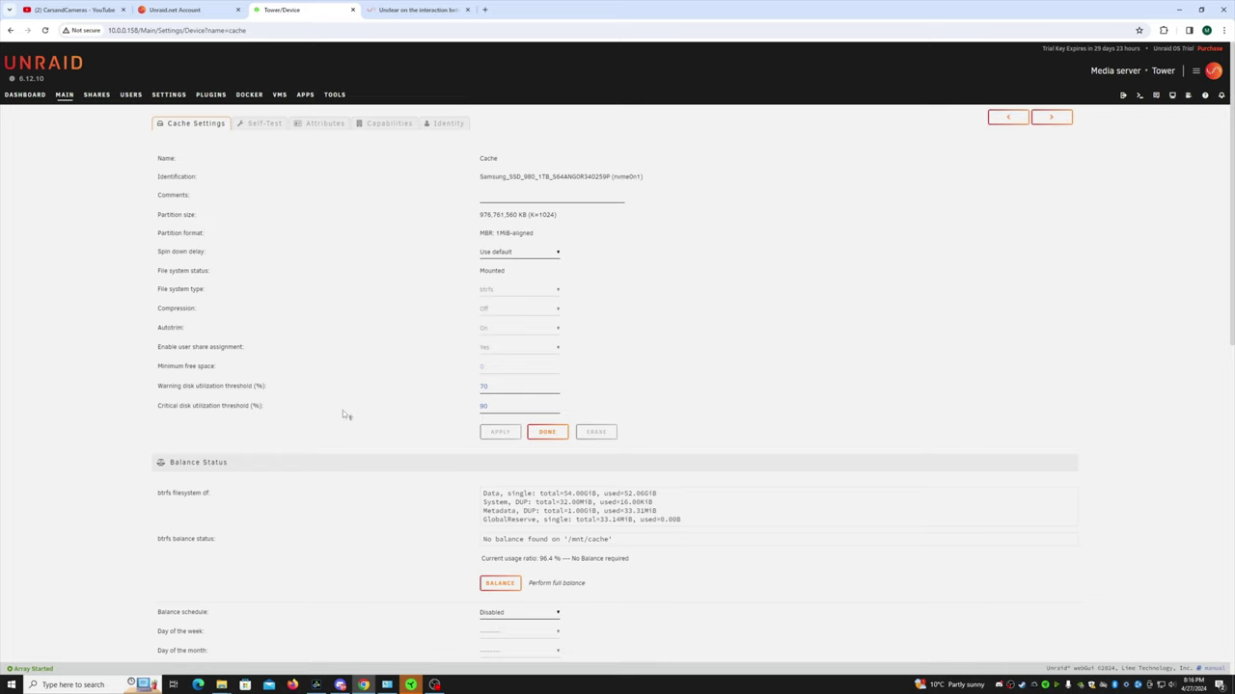
scroll(332, 410, "down", 3)
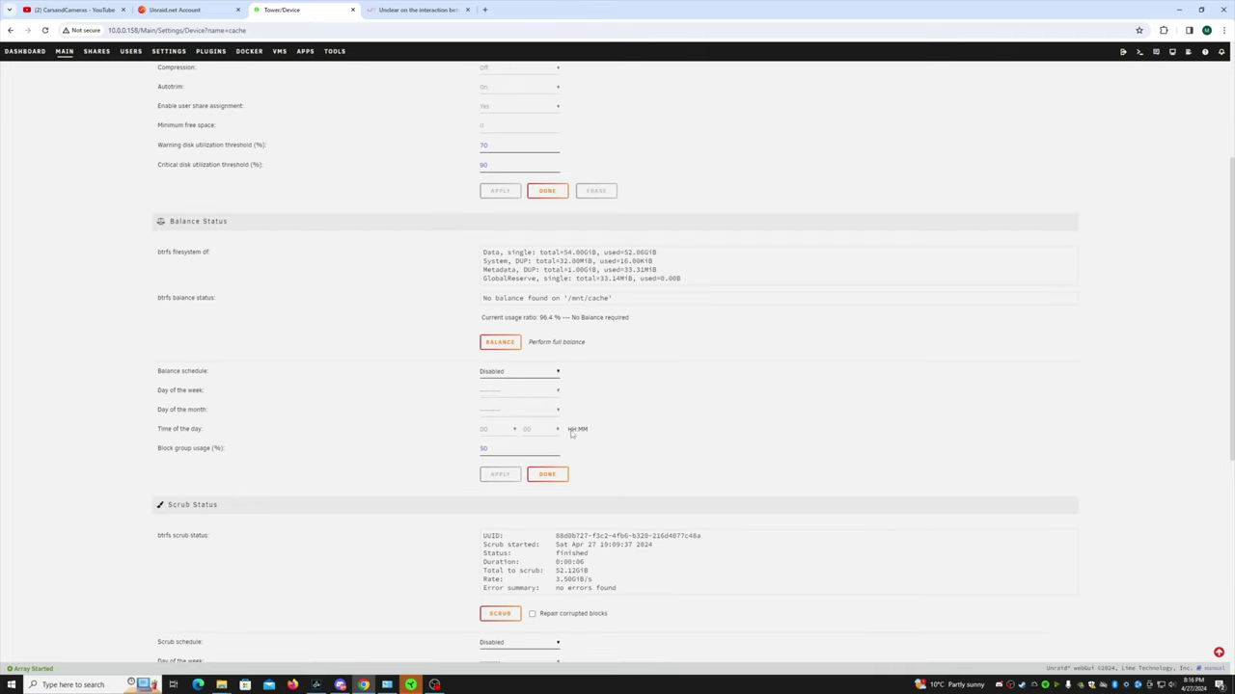
scroll(428, 503, "down", 2)
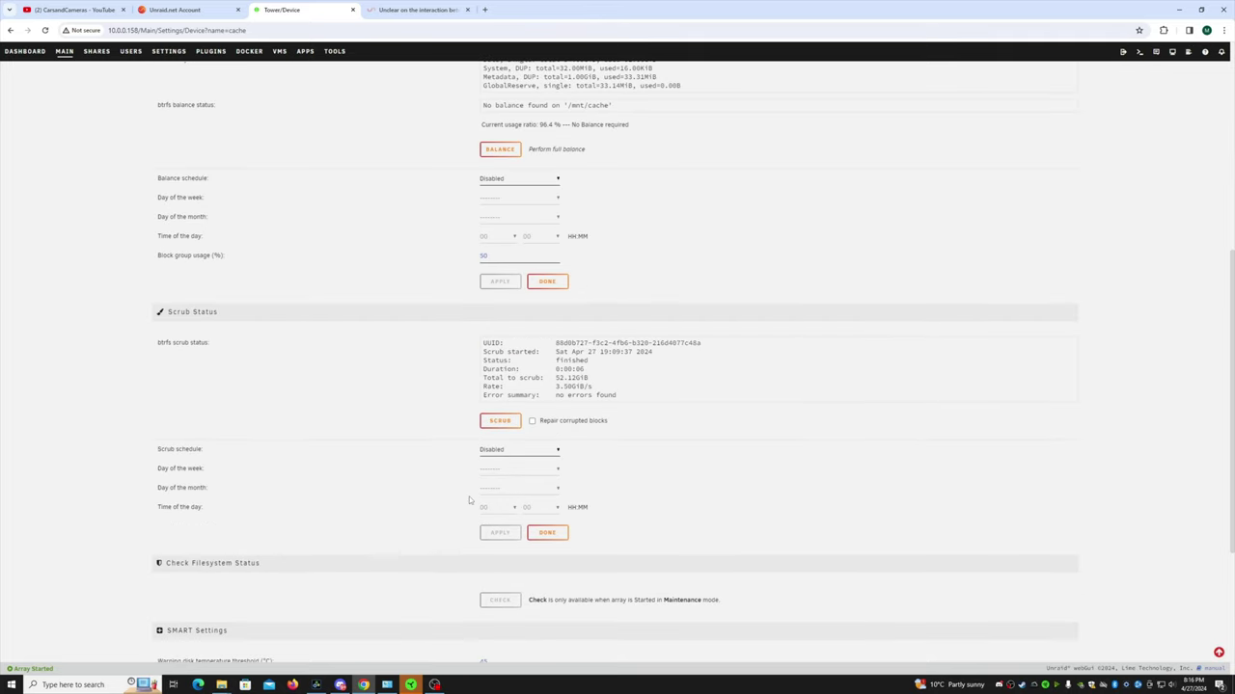
scroll(438, 504, "down", 2)
scroll(427, 510, "down", 1)
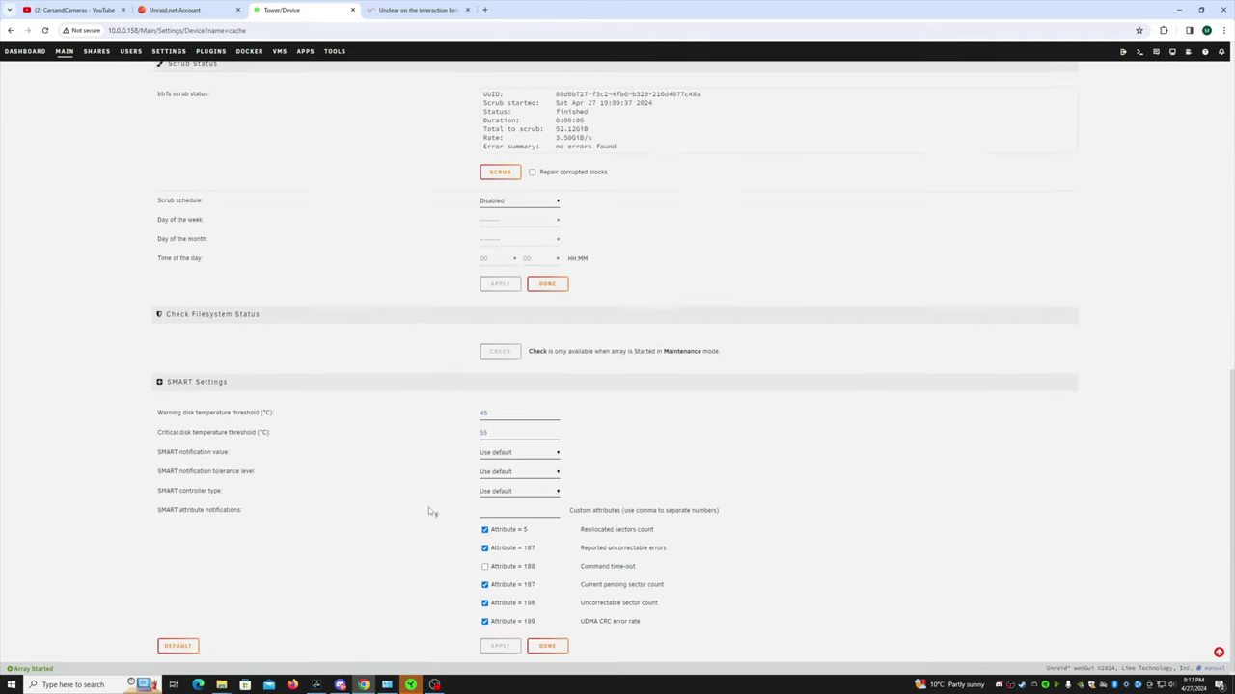
scroll(413, 530, "up", 5)
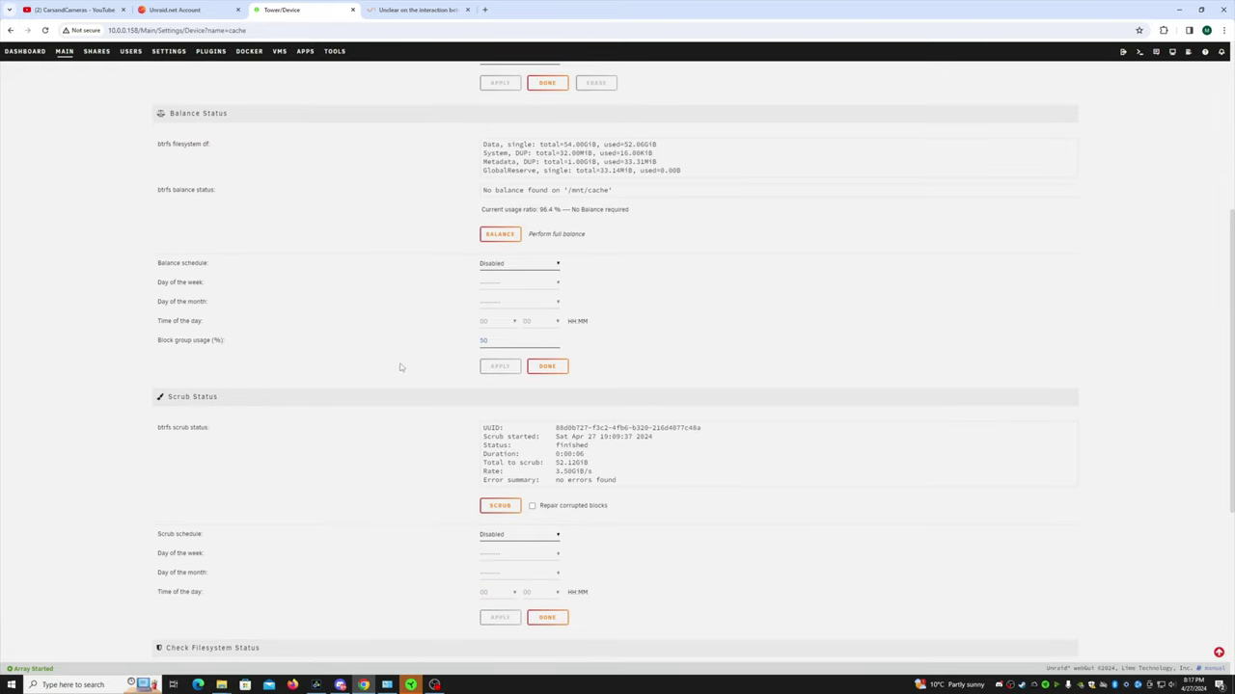
scroll(400, 367, "up", 2)
Return to the device overview and browse the cache drive's contents down to the Card-Share folder.
key("alt+Left")
left_click(163, 257)
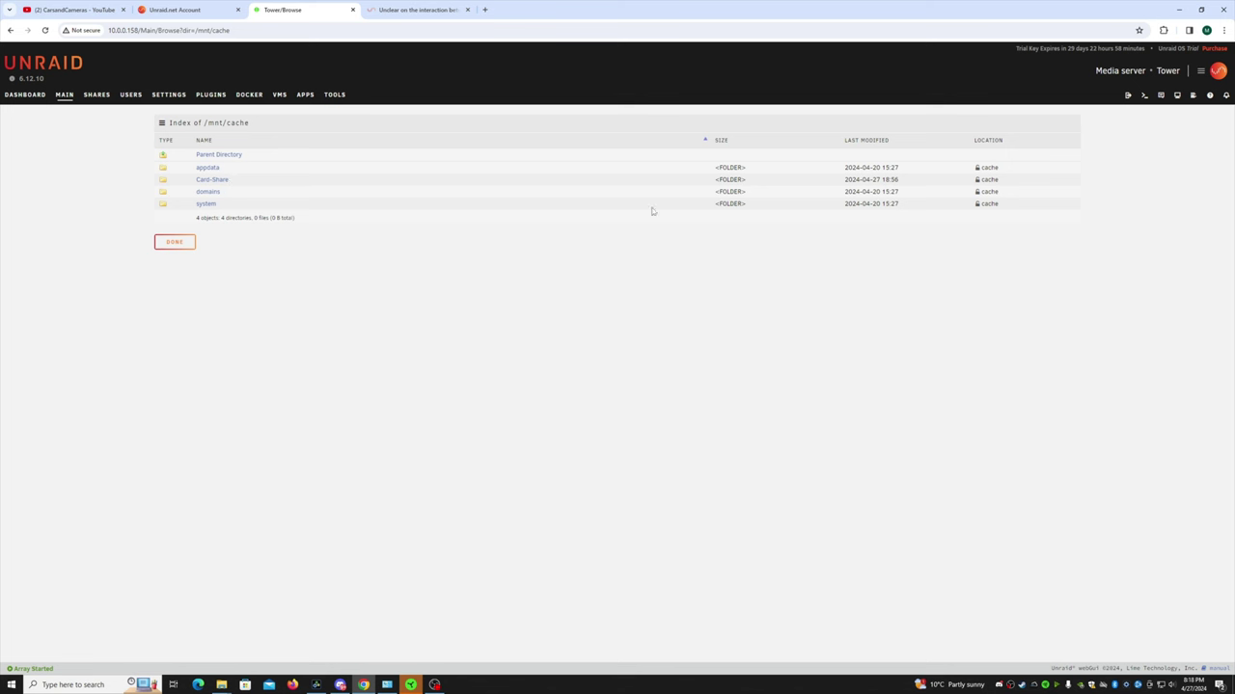
left_click(214, 181)
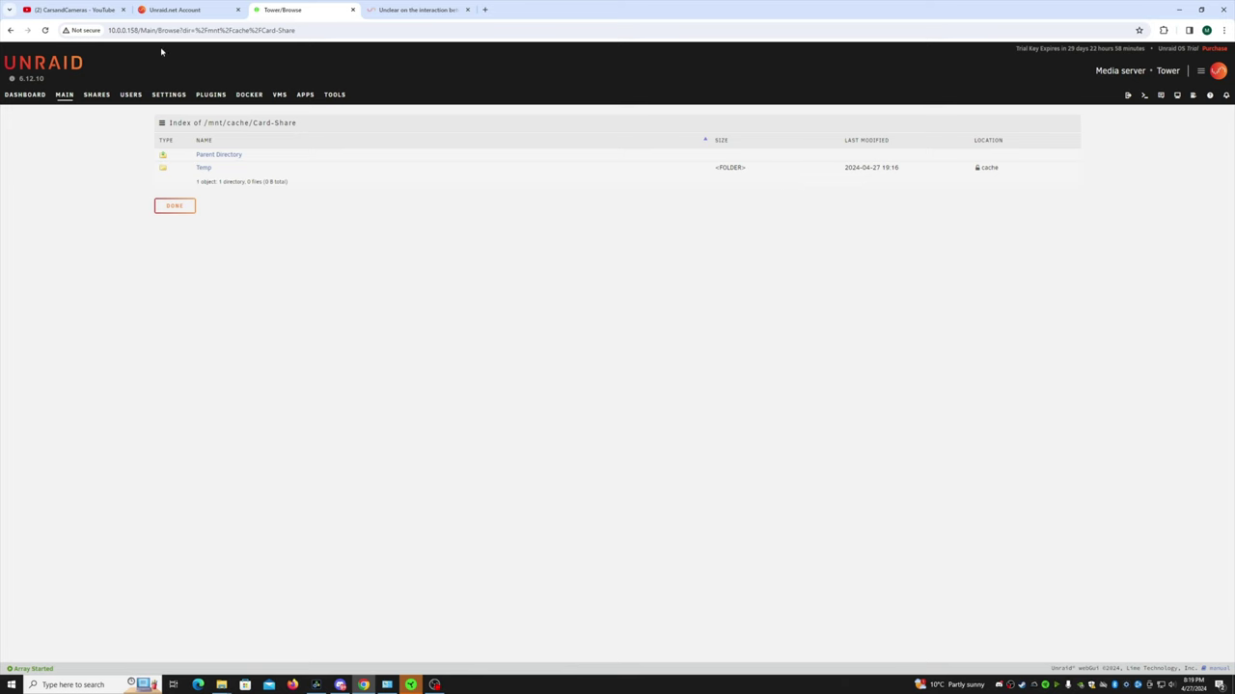
Switch to the File Explorer Temp window, go up to the Card-Share (Z:) root and create a folder with the default name New folder.
mouse_move(221, 685)
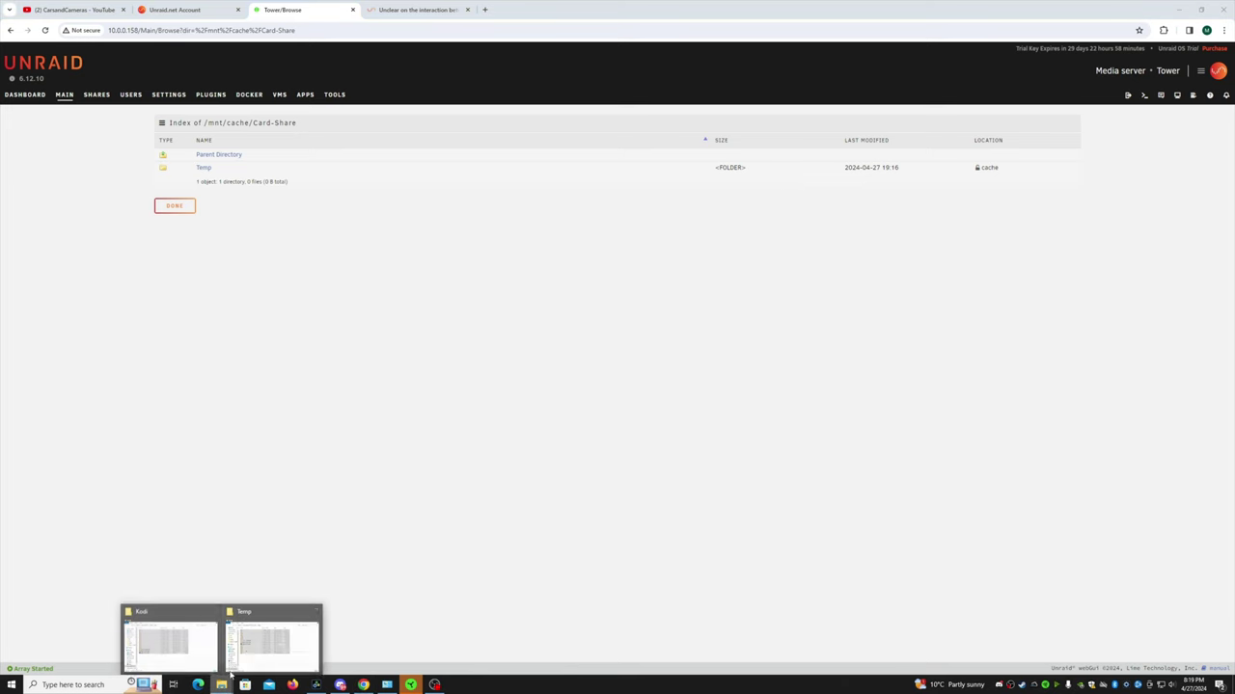
left_click(269, 643)
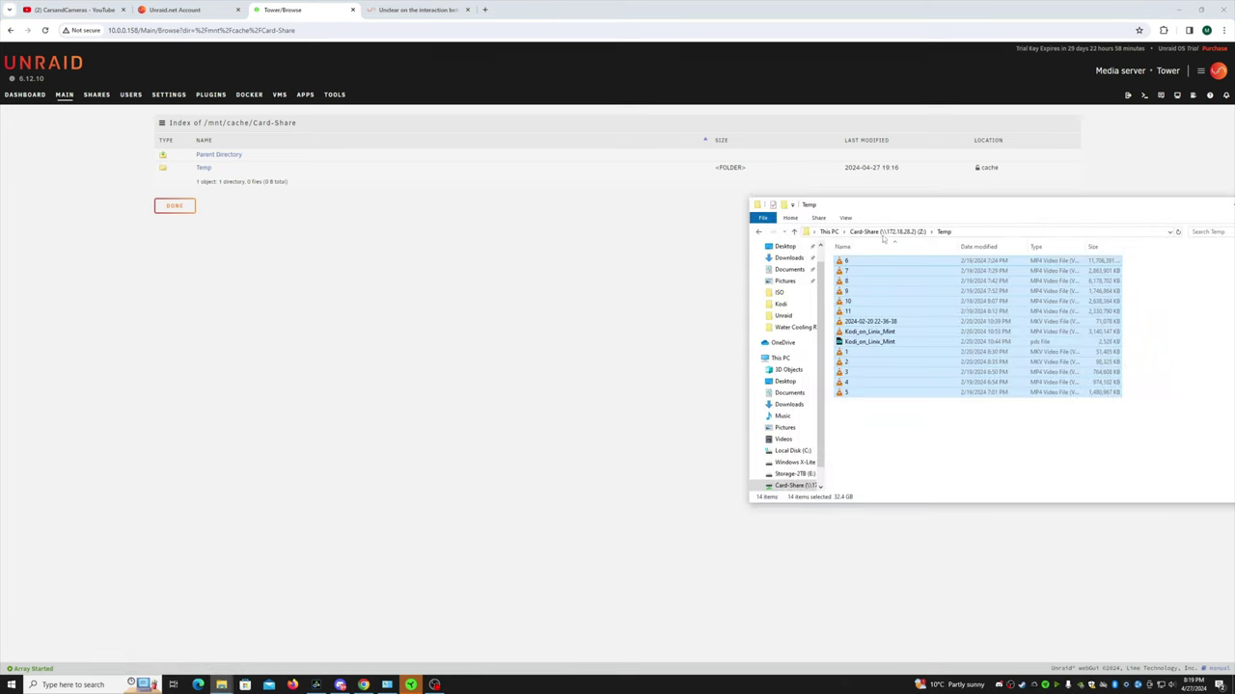
left_click(900, 407)
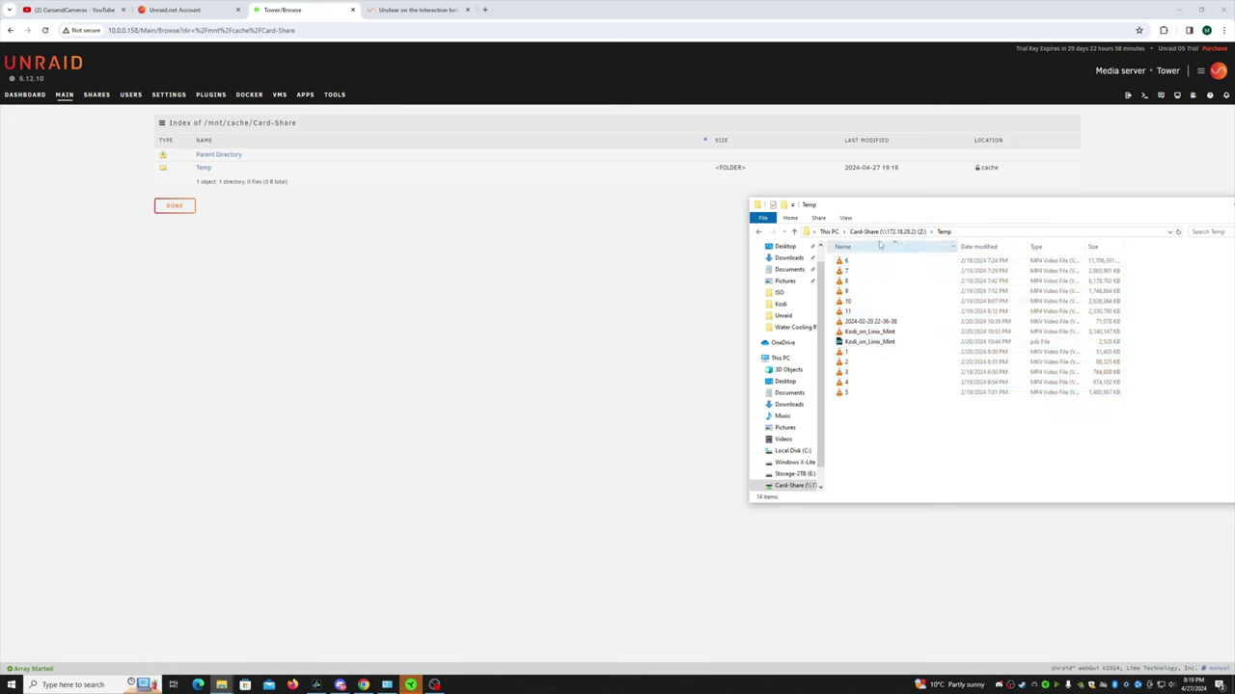
left_click(797, 234)
right_click(881, 310)
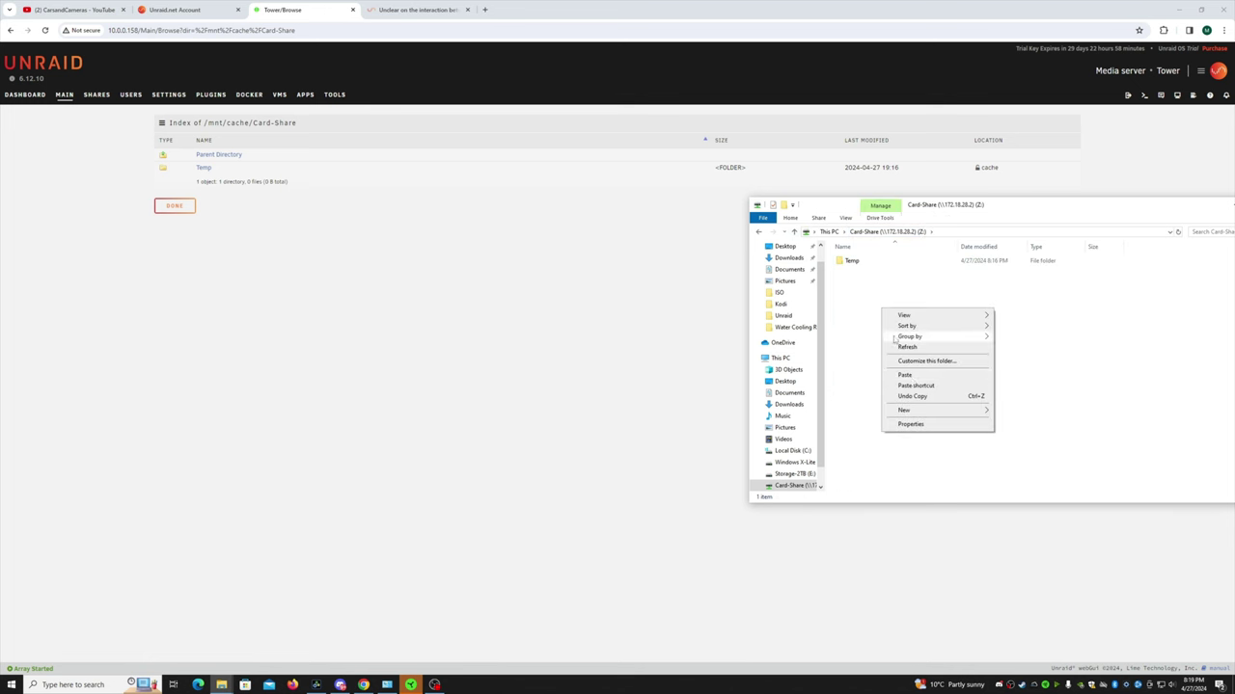
mouse_move(931, 412)
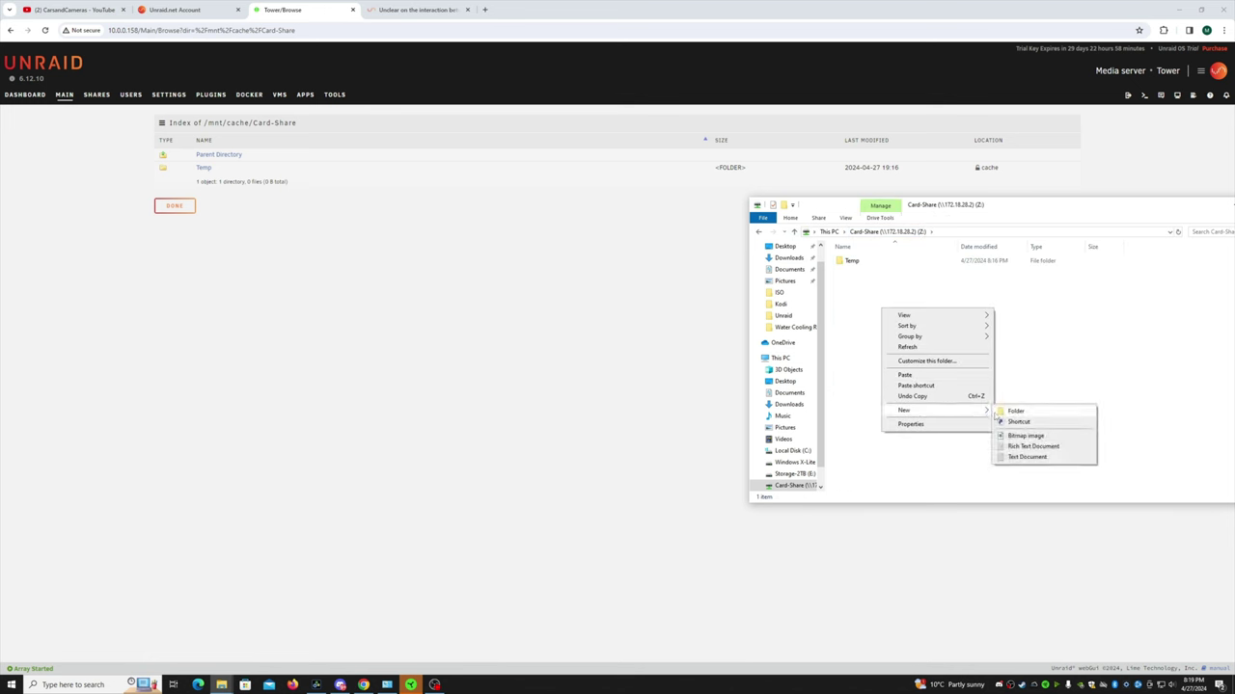
left_click(1004, 411)
left_click(974, 400)
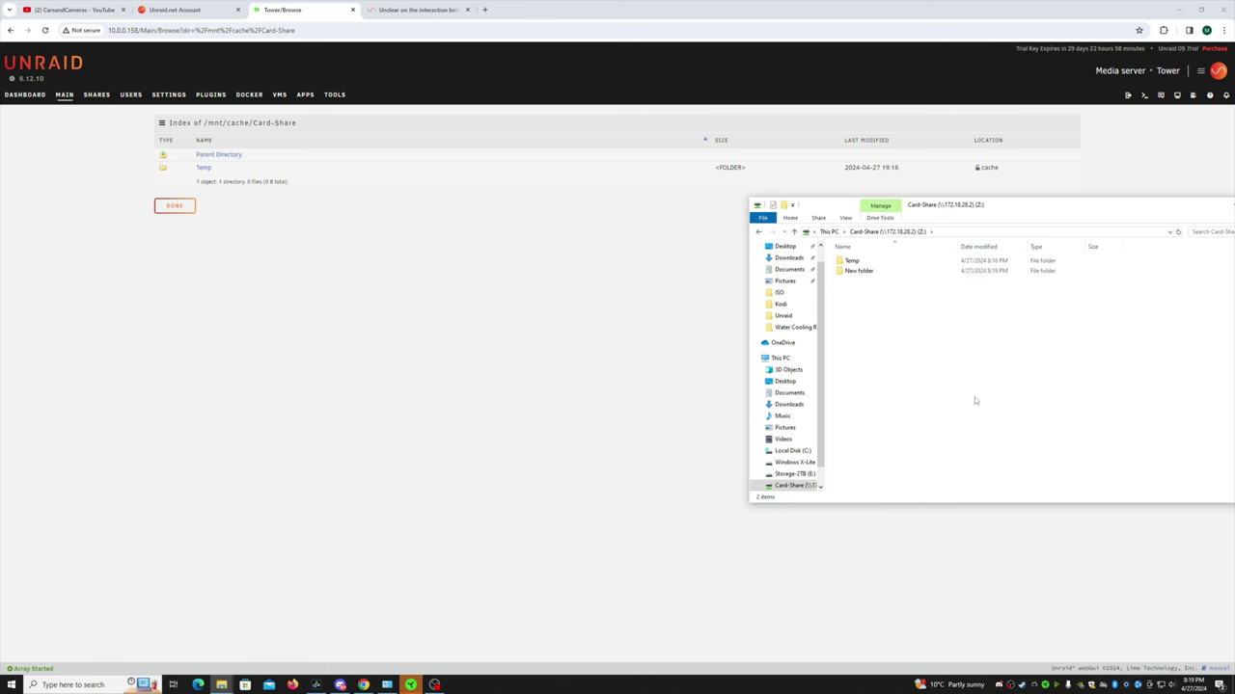
Return to the Unraid page in the browser and refresh the cache's Card-Share folder listing.
left_click(513, 387)
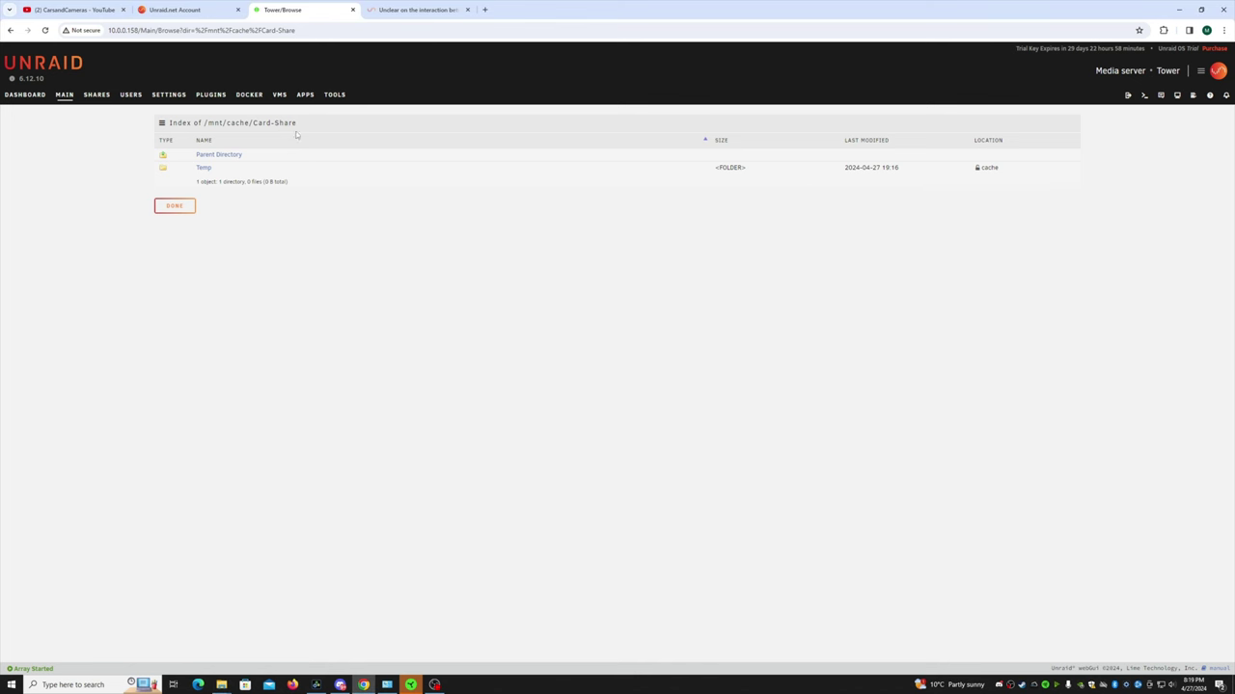
left_click(44, 30)
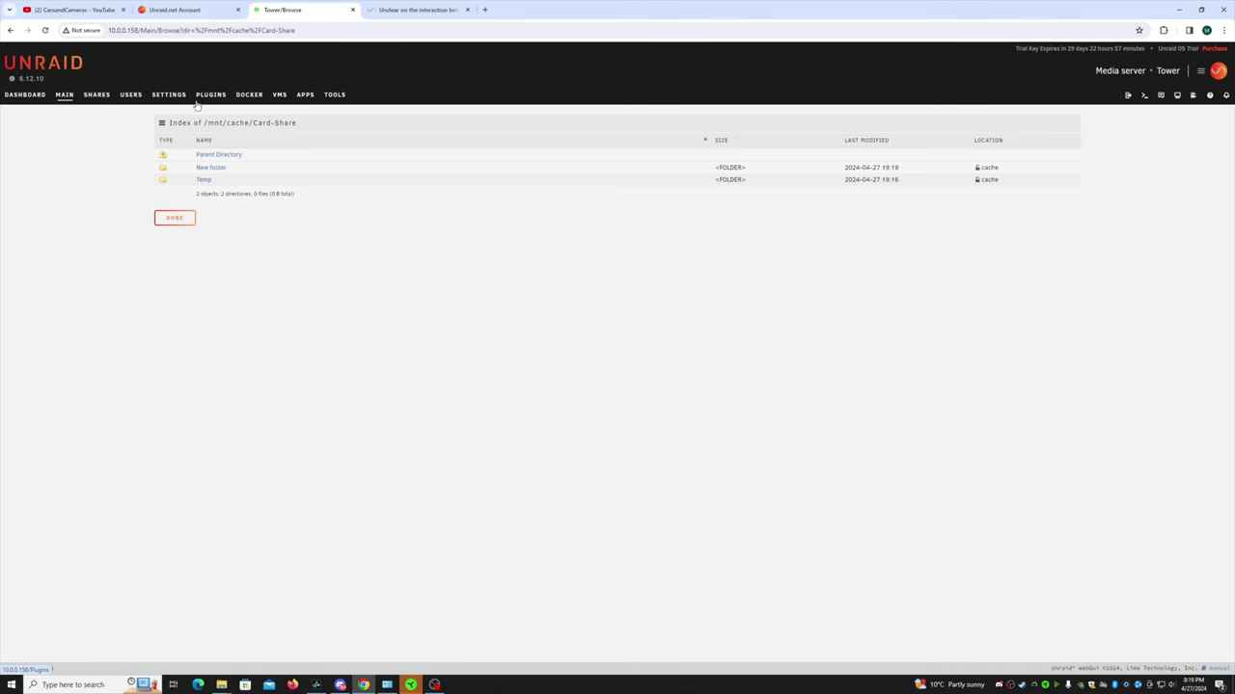
Go to the dashboard, open the Unraid licence purchase page, and examine the Starter License's storage device limit and the USB flash device ID.
left_click(24, 94)
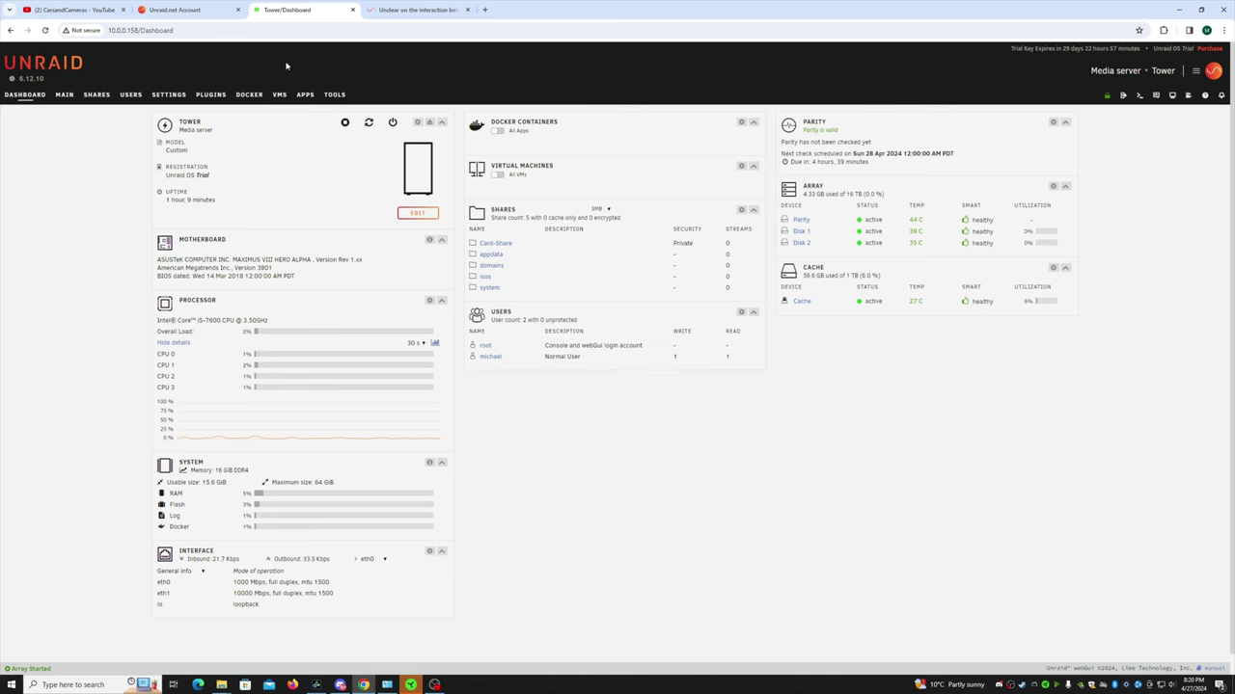
left_click(1206, 50)
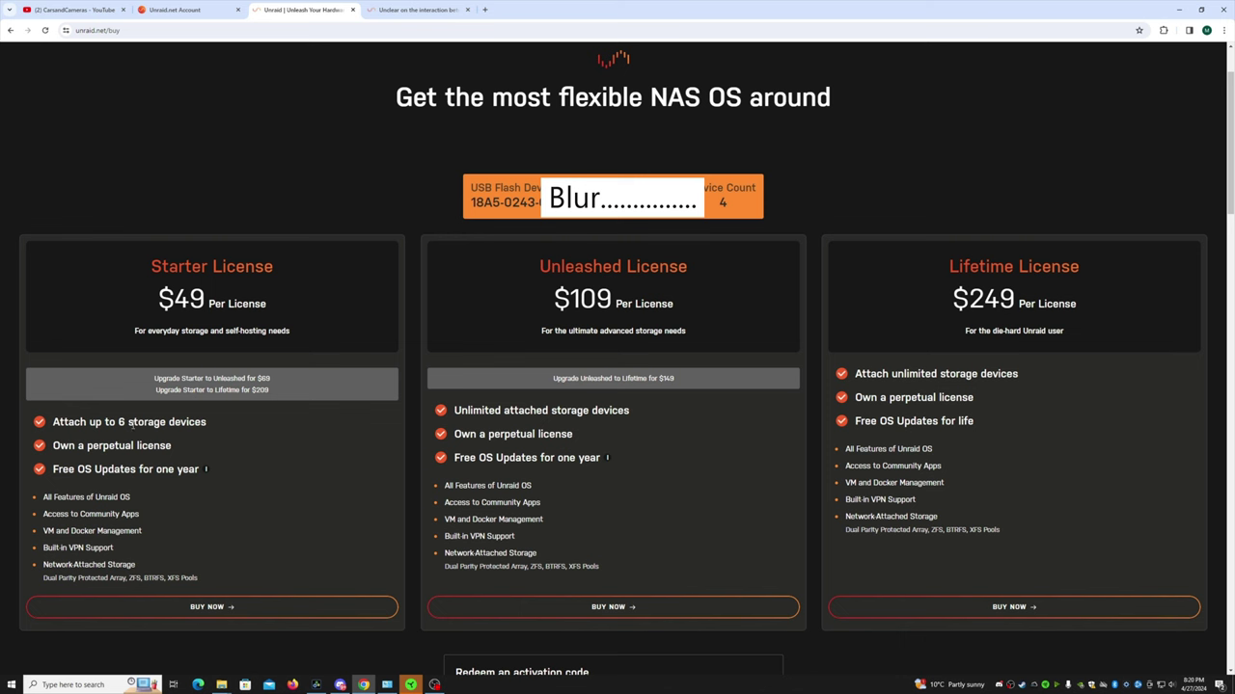
left_click_drag(118, 422, 216, 427)
left_click_drag(544, 202, 470, 205)
In the Unraid.net Account page's tab, go back to the Tower login at 172.18.28.2 and sign in as root with the account password.
left_click(179, 10)
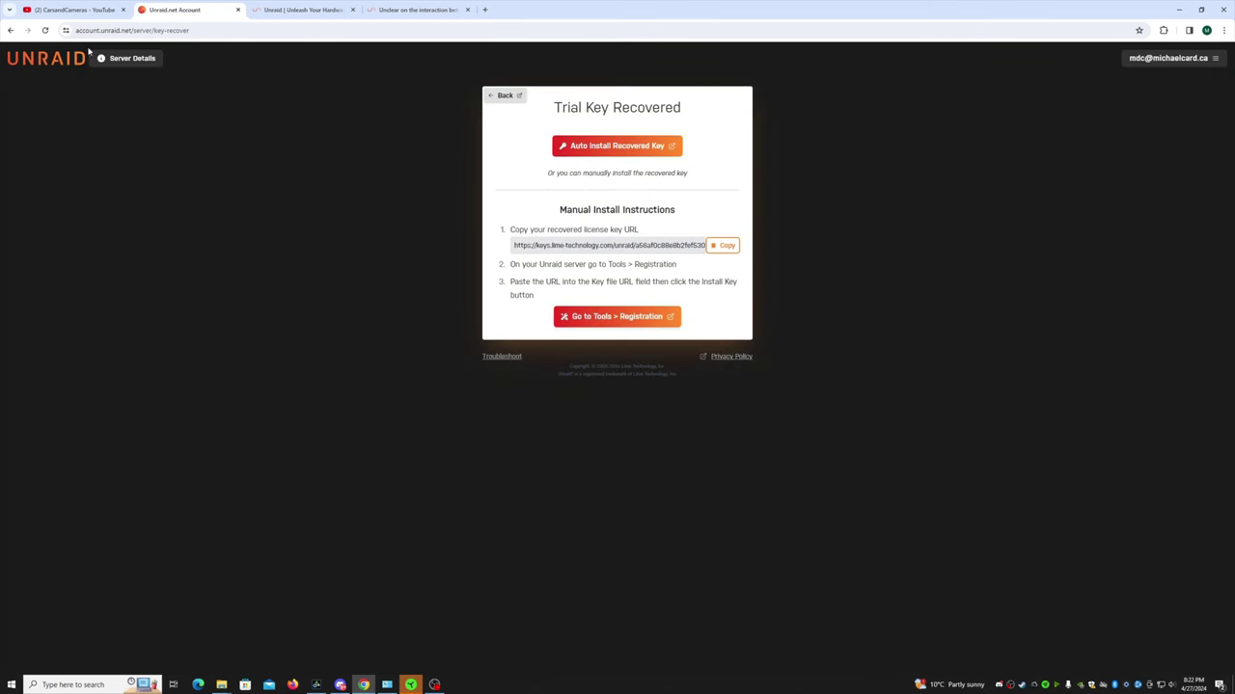
left_click(9, 30)
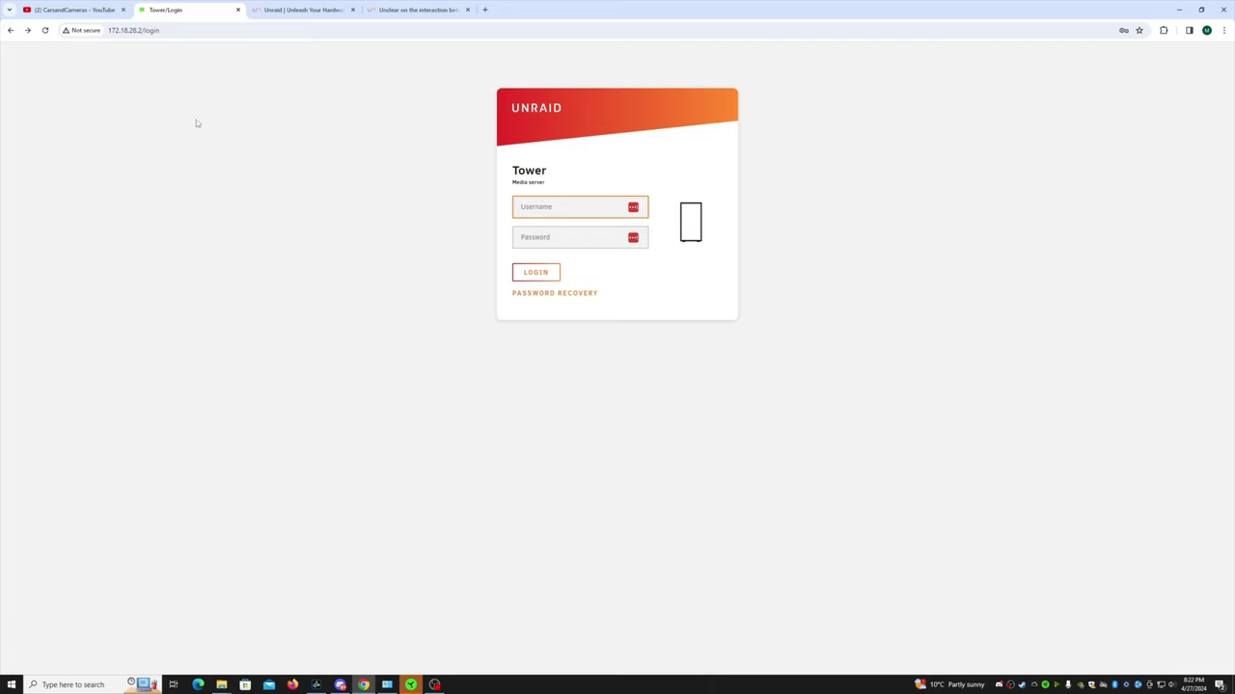
left_click(553, 206)
left_click(584, 236)
left_click(539, 273)
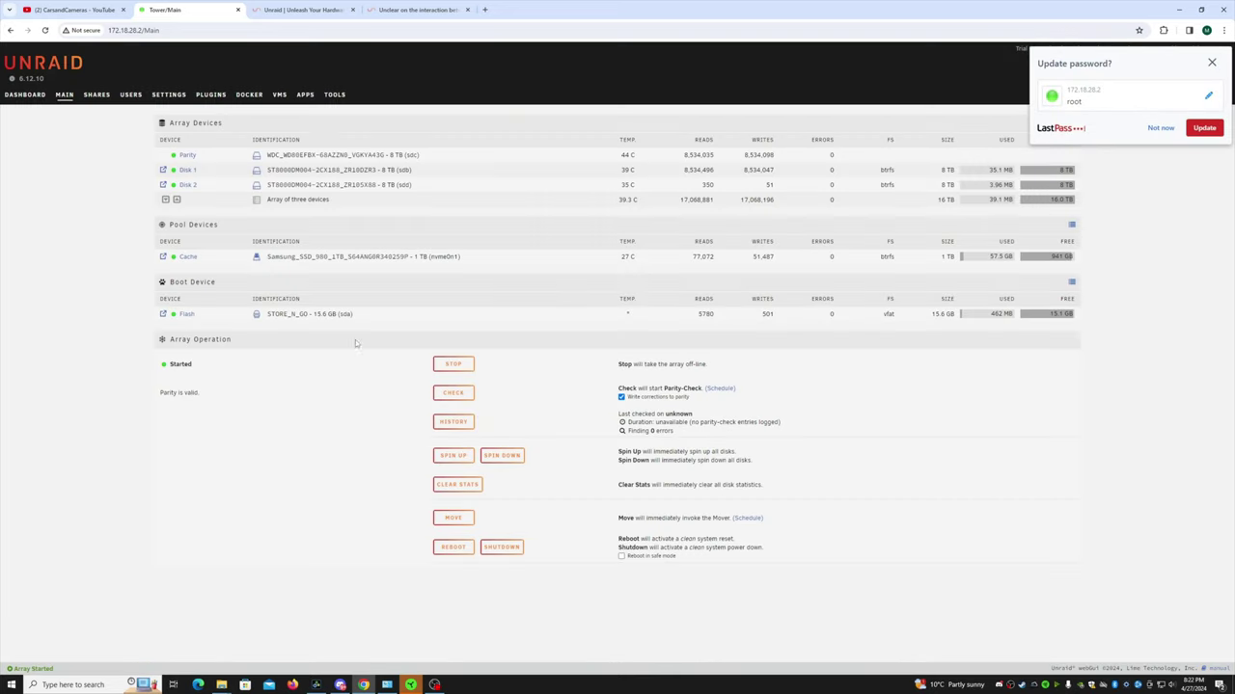